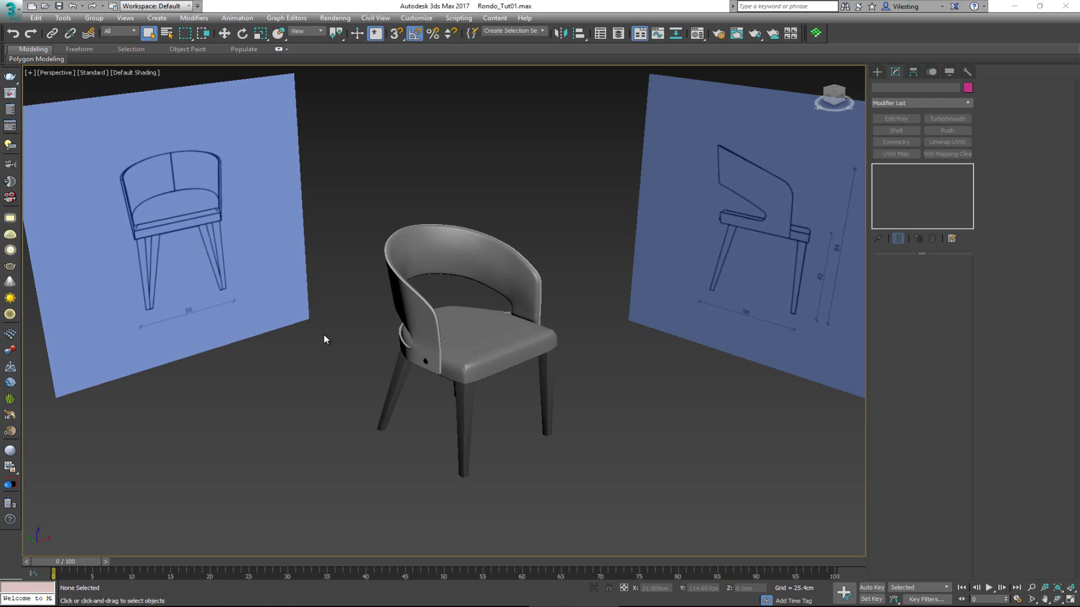
# - Select all parts of the chair model, leaving out the two blueprint reference planes
pyautogui.moveTo(350, 200); pyautogui.dragTo(588, 495)
pyautogui.keyDown('alt'); pyautogui.moveTo(588, 494); pyautogui.dragTo(528, 449, button='middle'); pyautogui.keyUp('alt')
pyautogui.click(555, 456)
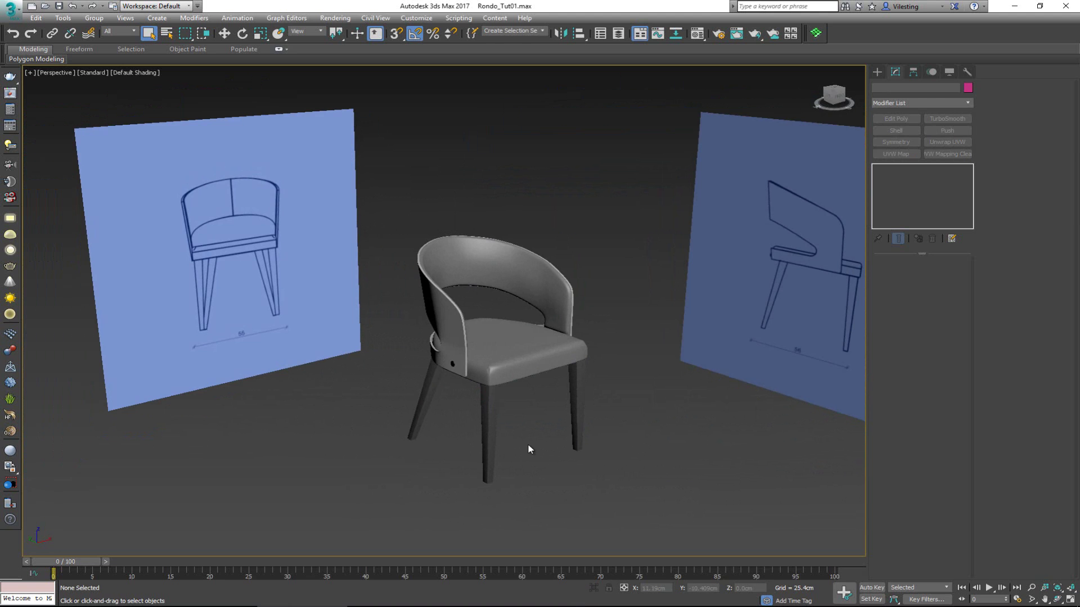
pyautogui.moveTo(366, 200); pyautogui.dragTo(580, 474)
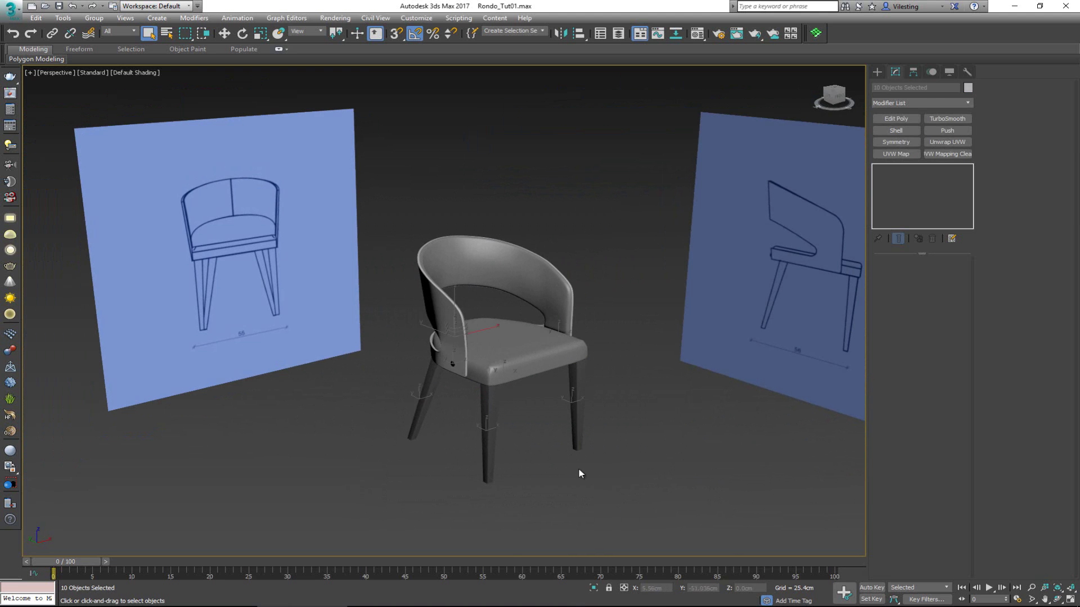
pyautogui.keyDown('alt'); pyautogui.moveTo(529, 437); pyautogui.dragTo(533, 440, button='middle'); pyautogui.keyUp('alt')
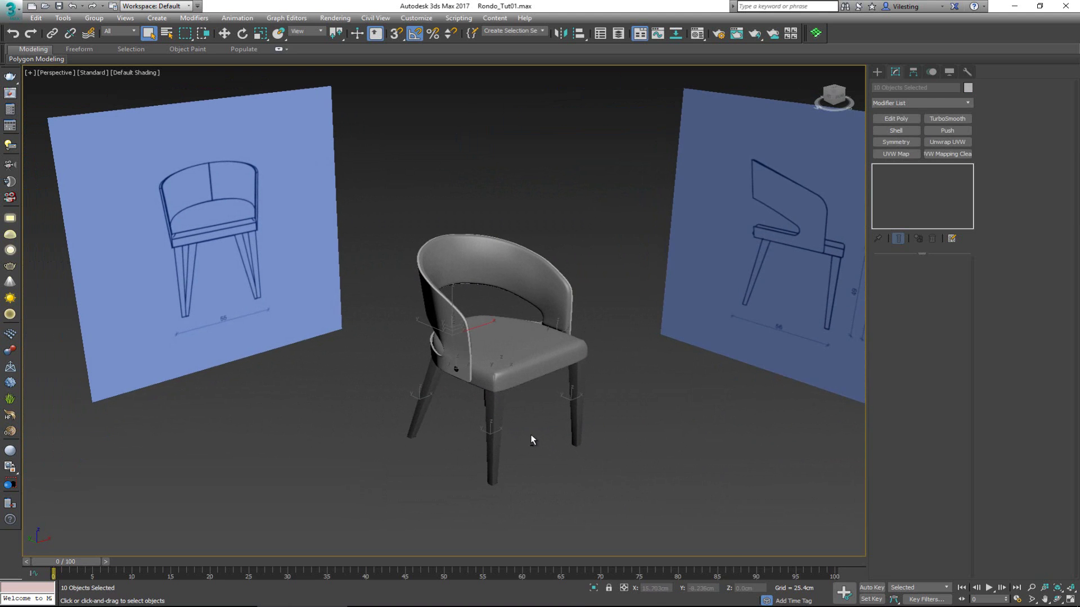
pyautogui.click(523, 441)
pyautogui.moveTo(372, 193); pyautogui.dragTo(625, 500)
# - Export the selected chair parts as an OBJ file named Rondo_Base in the Exports folder, using the ZBrush preset
pyautogui.click(10, 8)
pyautogui.moveTo(53, 185)
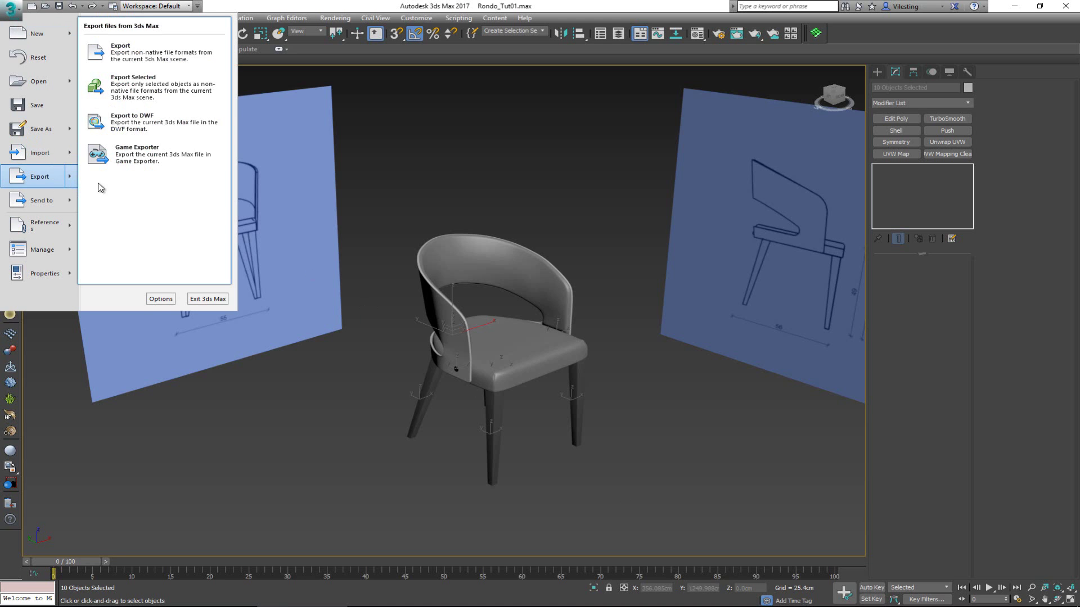
pyautogui.click(178, 97)
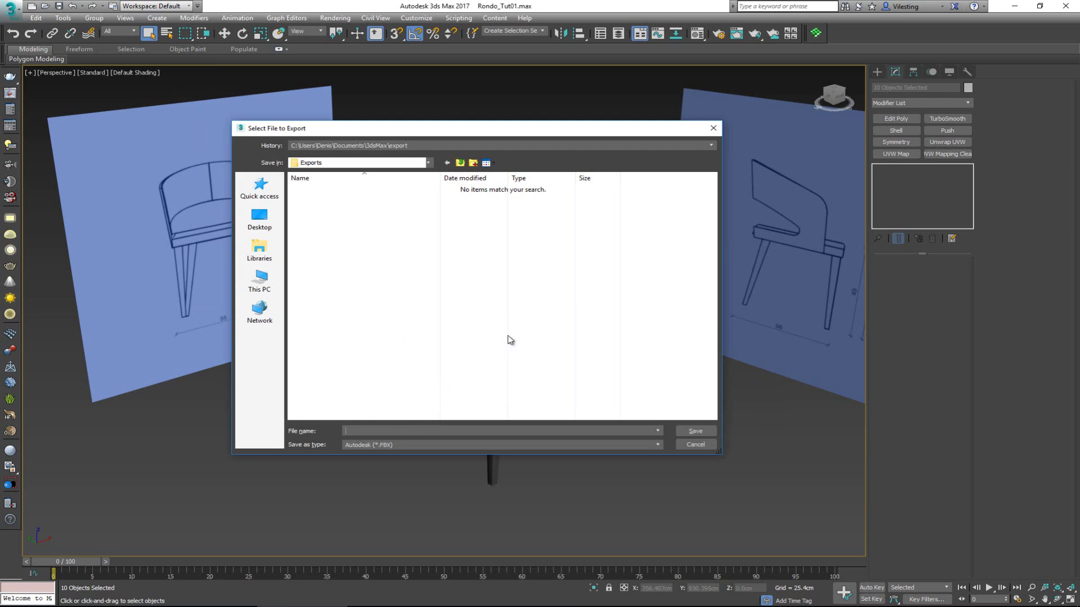
pyautogui.click(425, 444)
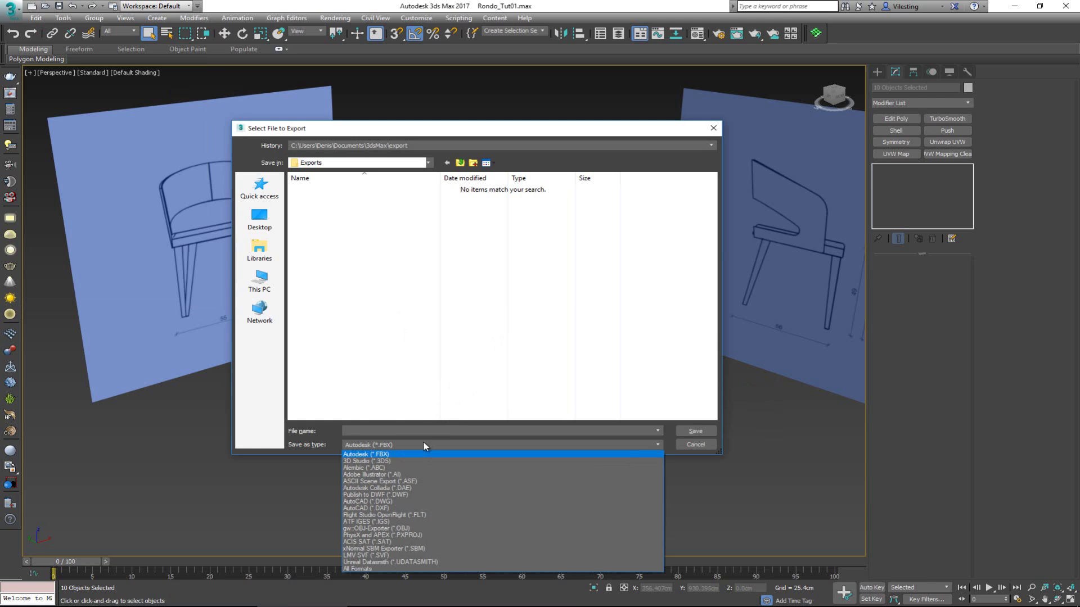
pyautogui.click(403, 528)
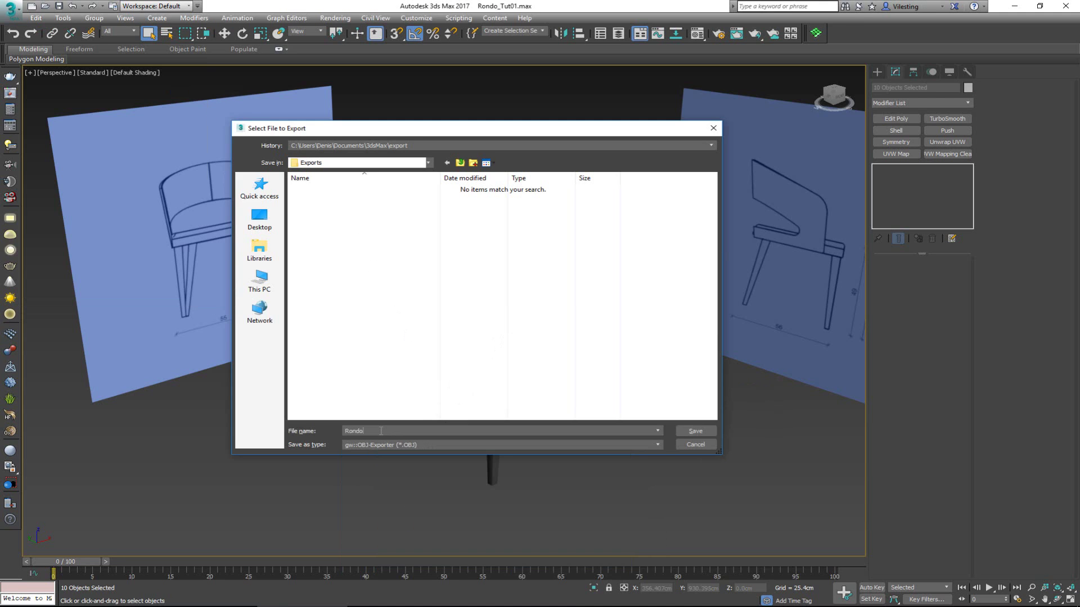
pyautogui.click(695, 431)
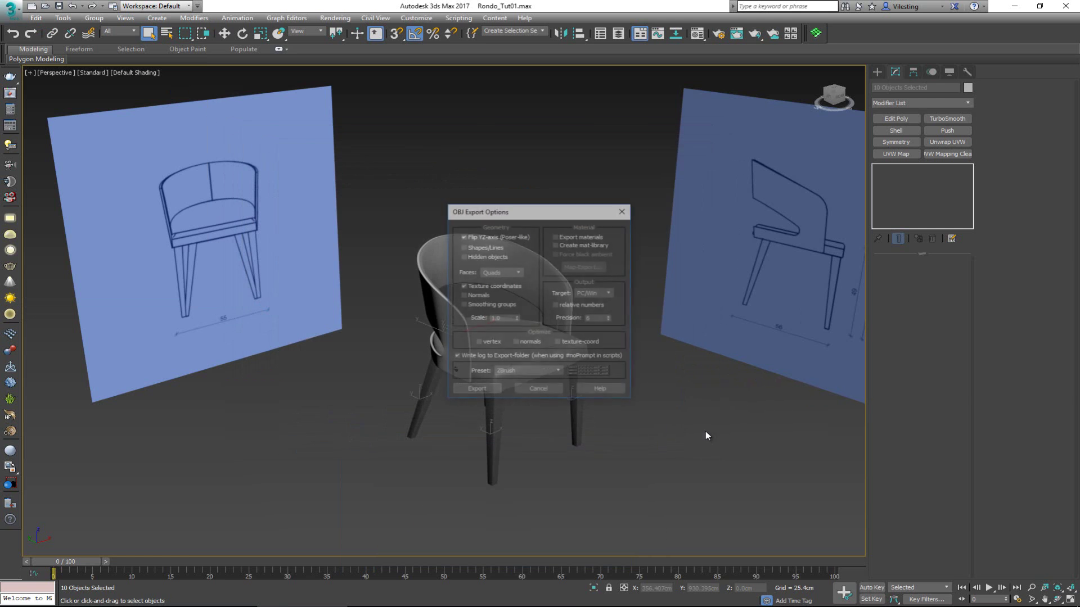
pyautogui.click(478, 390)
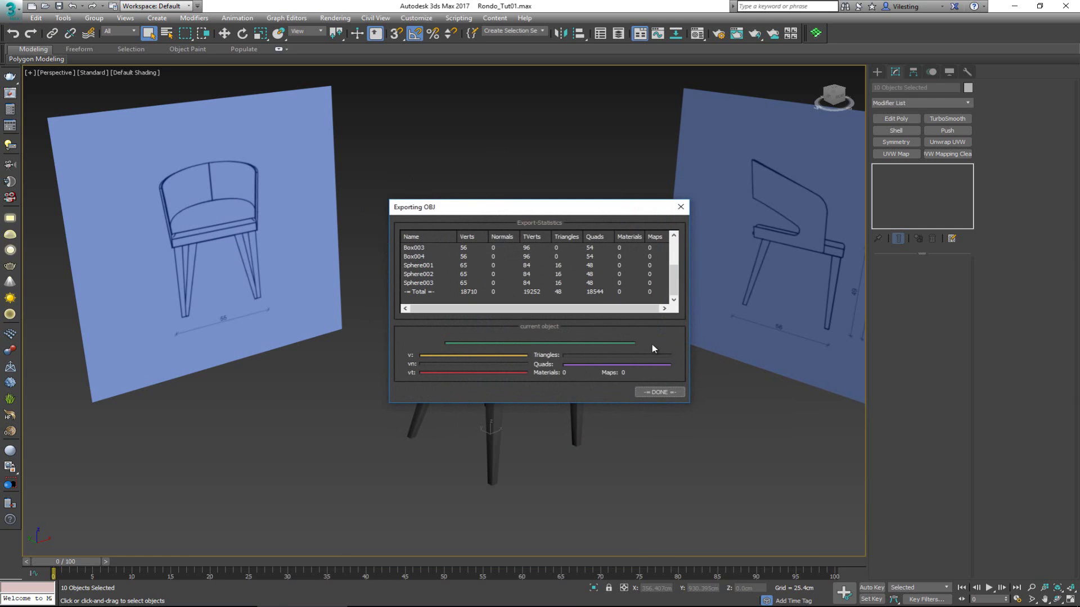
pyautogui.click(668, 394)
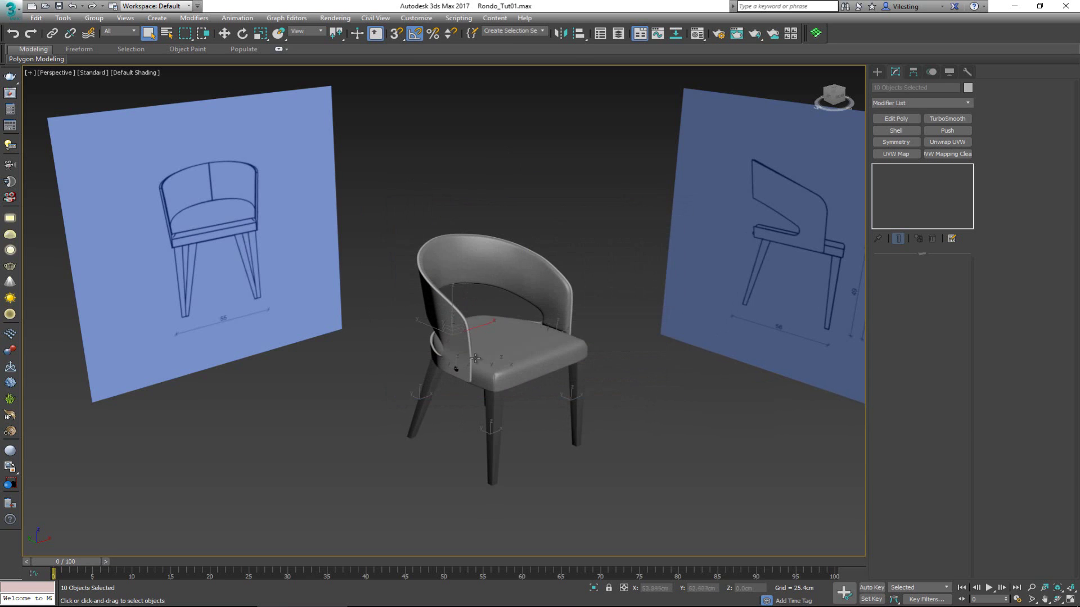
# - Deselect the chair, switch to Unfold3D and load the Rondo_Base OBJ file from the Exports folder
pyautogui.click(550, 250)
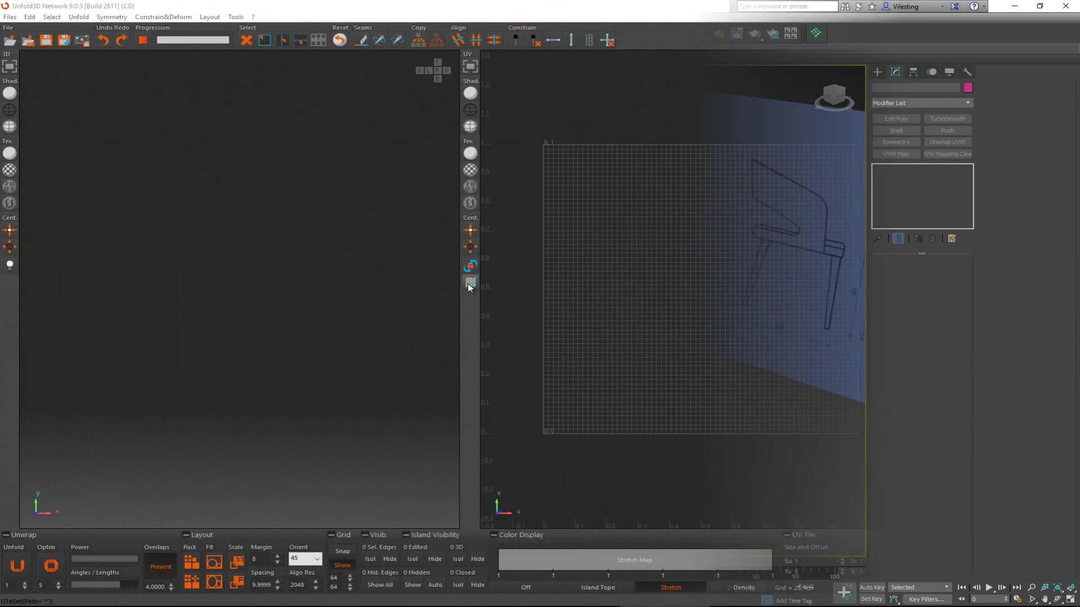
pyautogui.click(10, 16)
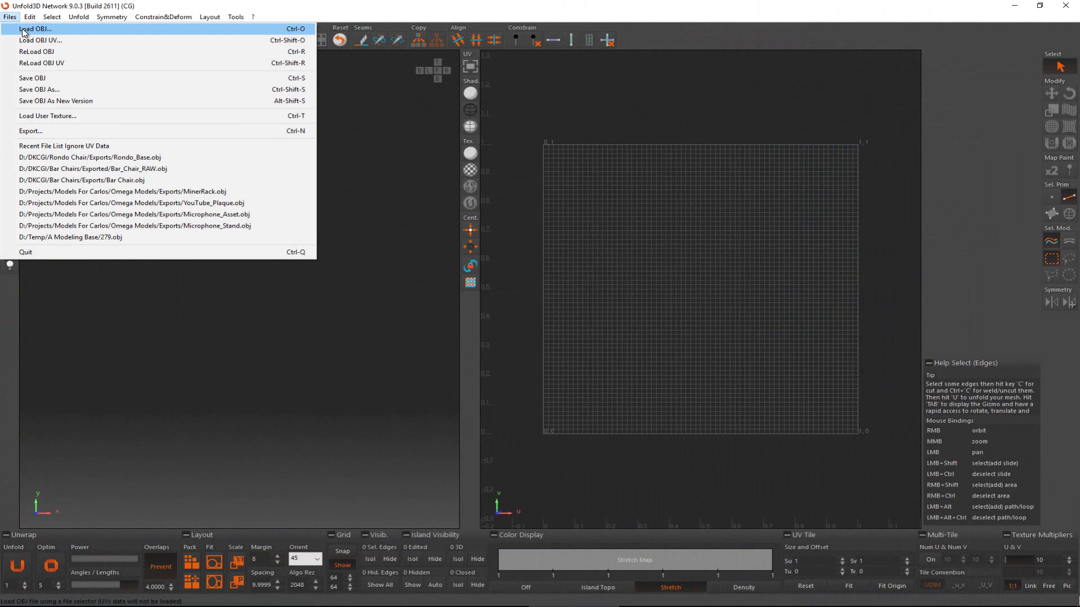
pyautogui.click(24, 29)
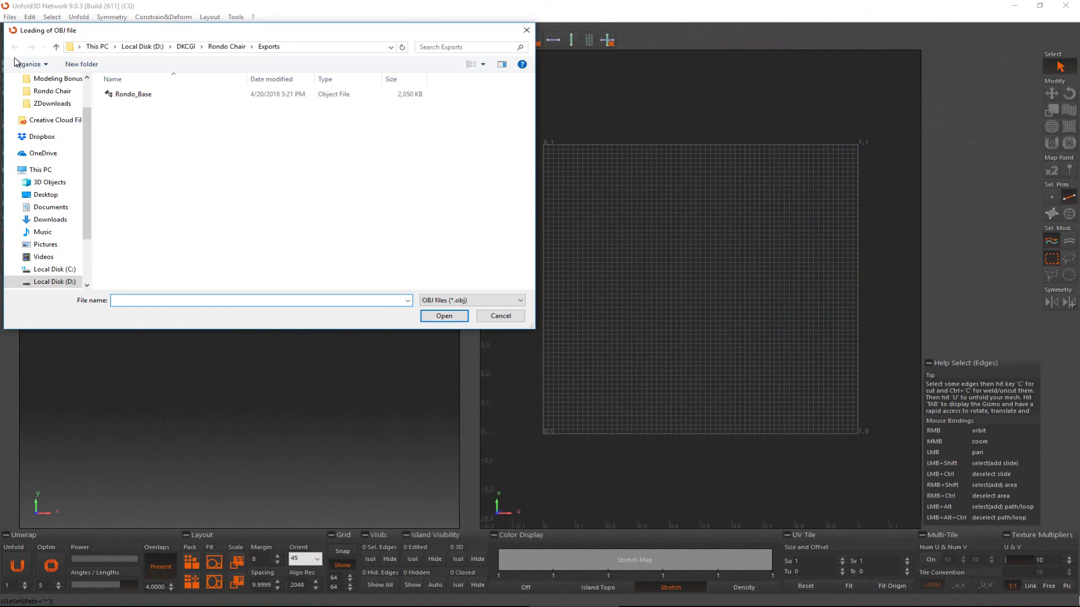
pyautogui.click(159, 100)
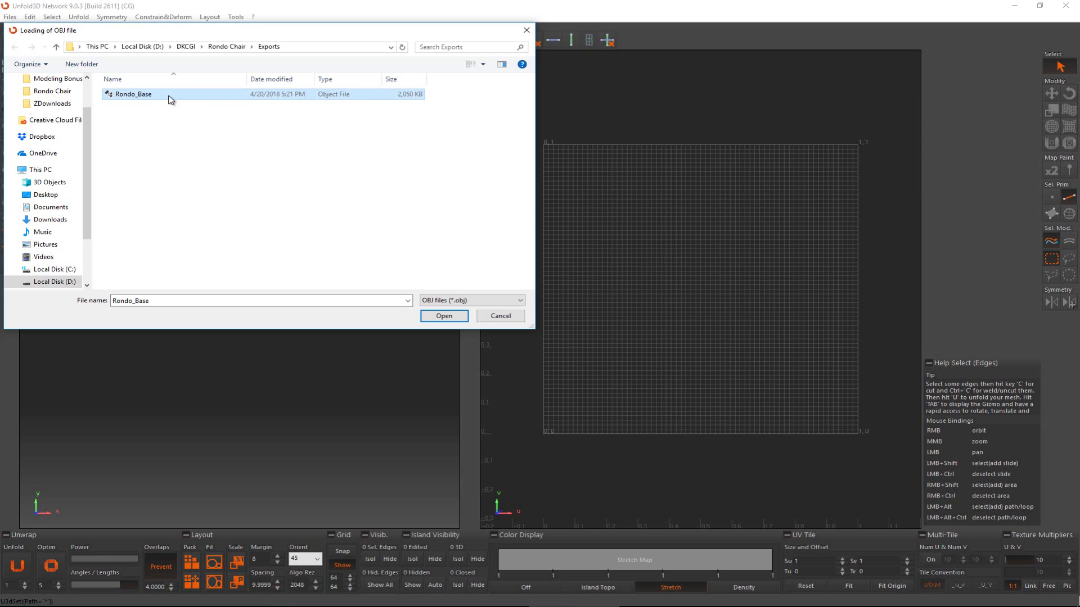
pyautogui.click(444, 315)
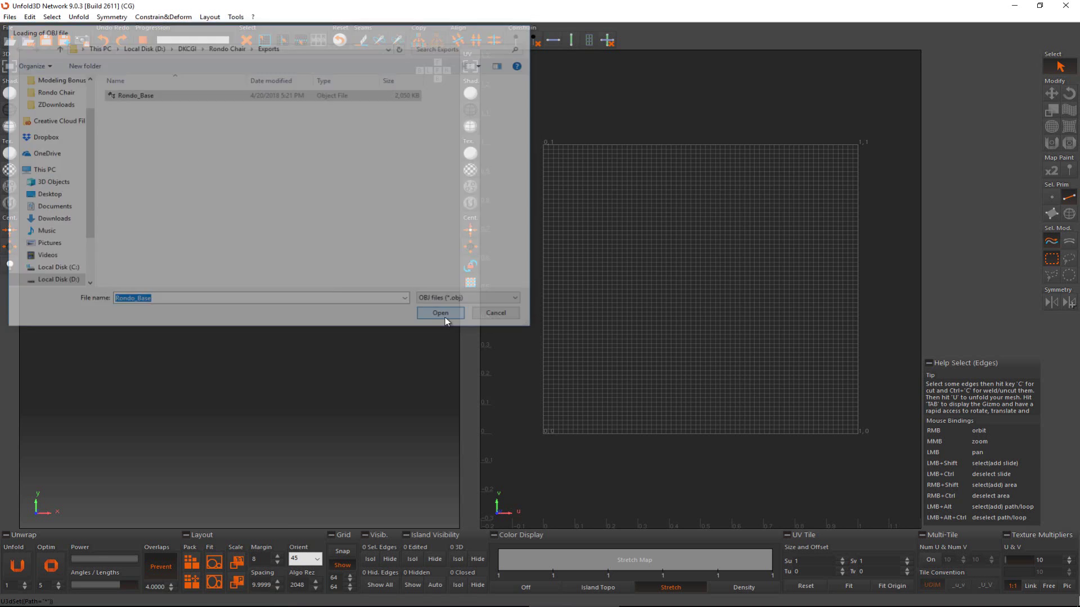
pyautogui.moveTo(234, 256)
pyautogui.mouseDown(button='right')
pyautogui.moveTo(214, 275)
pyautogui.moveTo(285, 282)
pyautogui.moveTo(244, 272)
pyautogui.mouseUp(button='right')
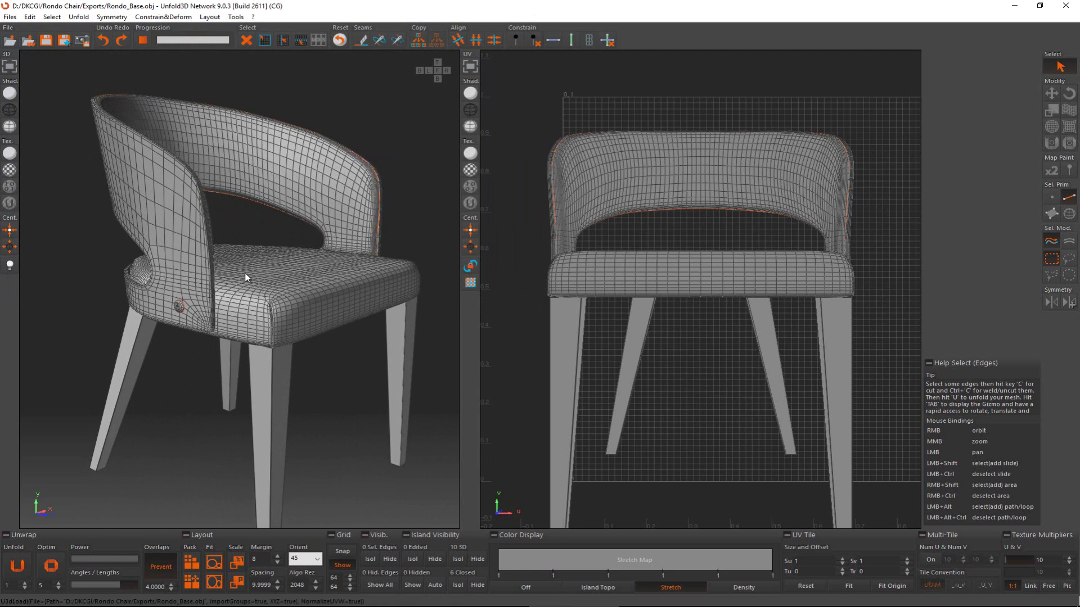
pyautogui.click(361, 390)
pyautogui.moveTo(303, 352); pyautogui.dragTo(309, 327)
pyautogui.moveTo(308, 331)
pyautogui.mouseDown(button='right')
pyautogui.moveTo(376, 336)
pyautogui.moveTo(318, 337)
pyautogui.mouseUp(button='right')
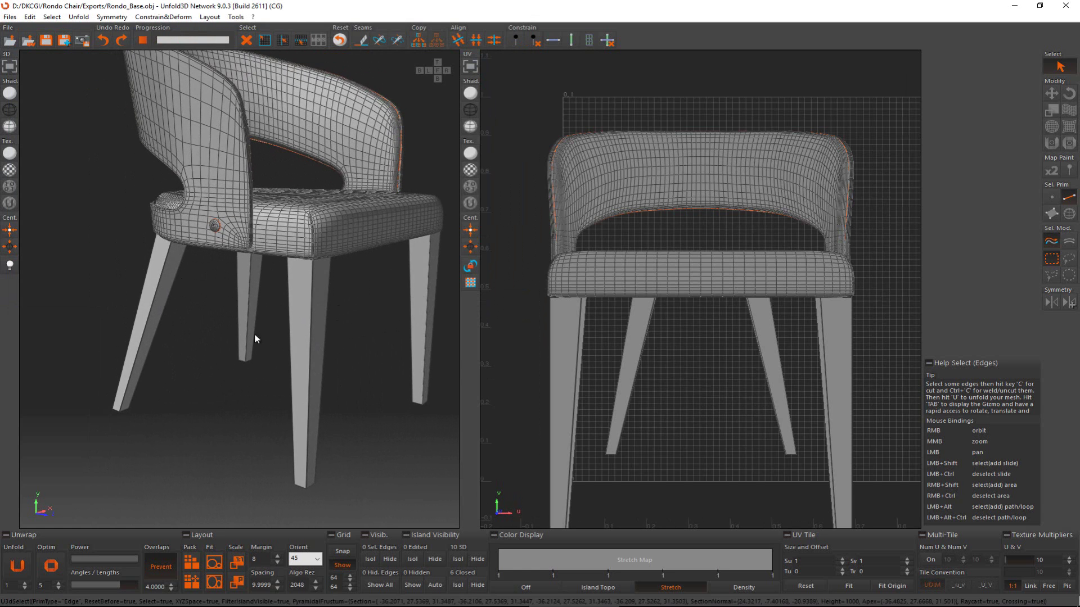
pyautogui.press('F4')
pyautogui.moveTo(113, 360); pyautogui.dragTo(436, 496)
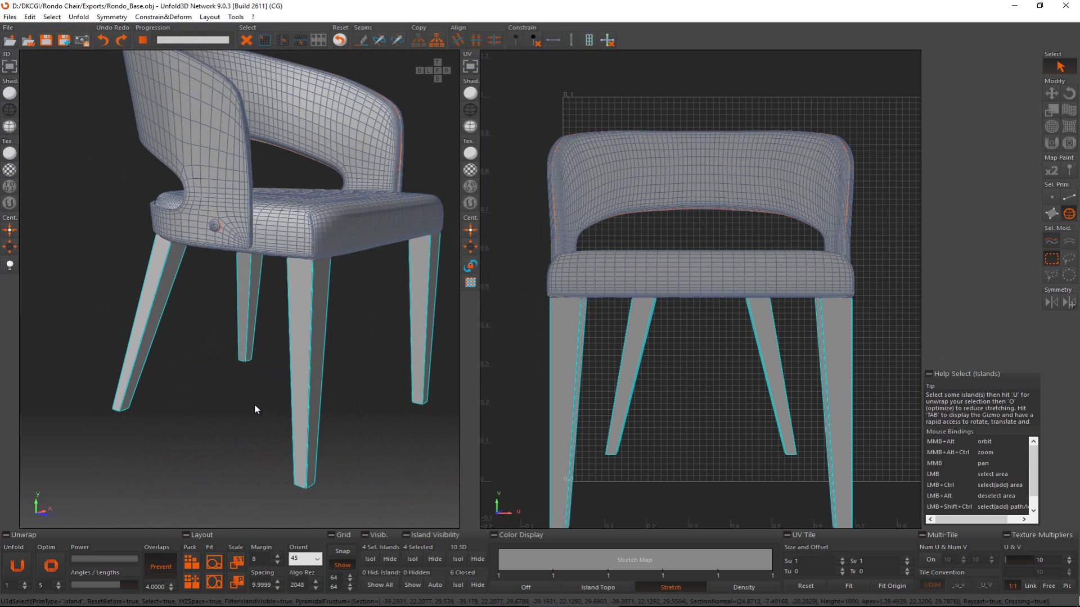
pyautogui.click(1051, 198)
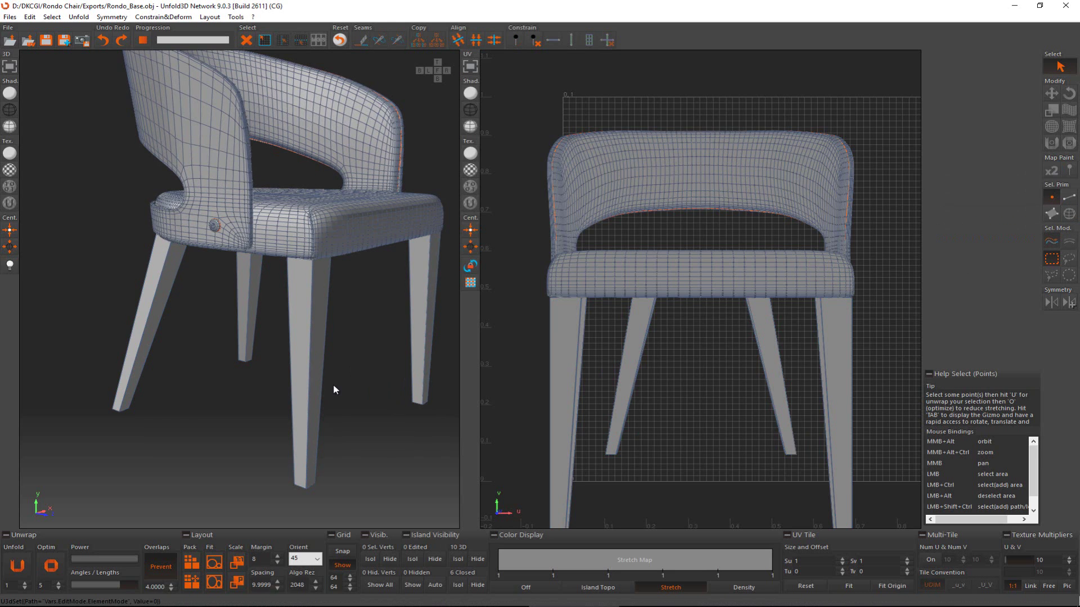
pyautogui.moveTo(347, 388); pyautogui.dragTo(341, 384, button='middle')
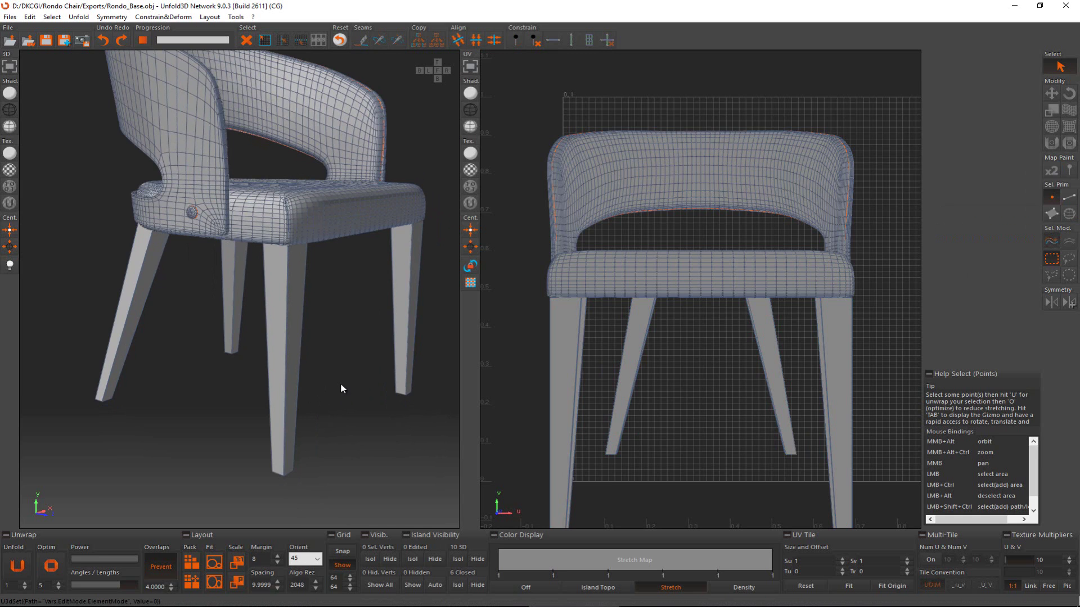
pyautogui.click(341, 388)
# - Select the four chair legs as islands and isolate them from the rest of the model
pyautogui.press('F4')
pyautogui.moveTo(75, 306); pyautogui.dragTo(442, 495)
pyautogui.keyDown('alt'); pyautogui.moveTo(333, 411); pyautogui.dragTo(103, 289, button='middle'); pyautogui.keyUp('alt')
pyautogui.keyDown('alt'); pyautogui.moveTo(266, 376); pyautogui.dragTo(260, 402, button='middle'); pyautogui.keyUp('alt')
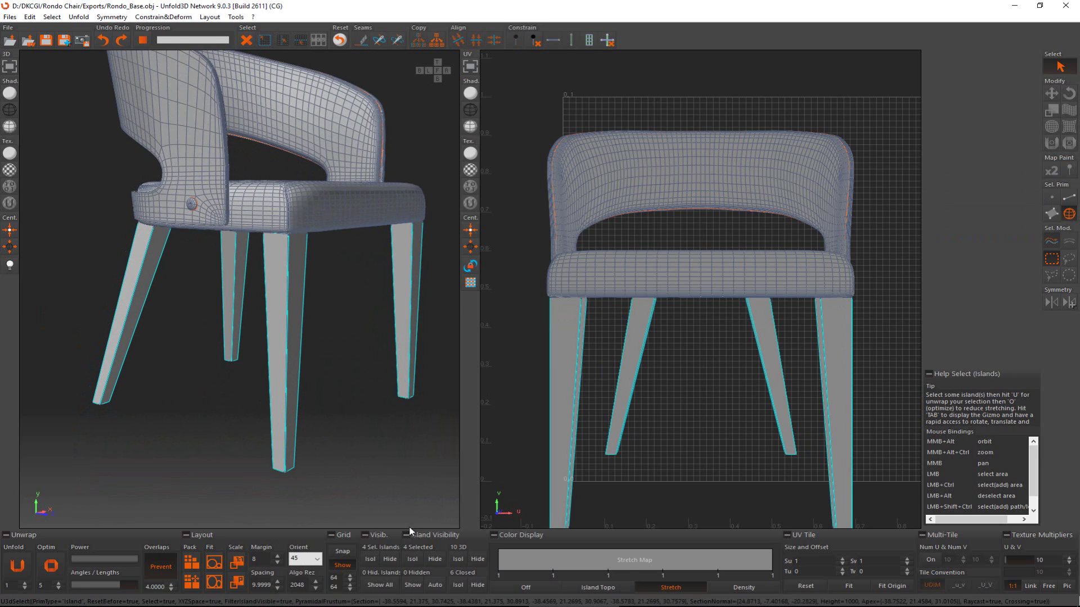
pyautogui.click(417, 564)
pyautogui.click(323, 339)
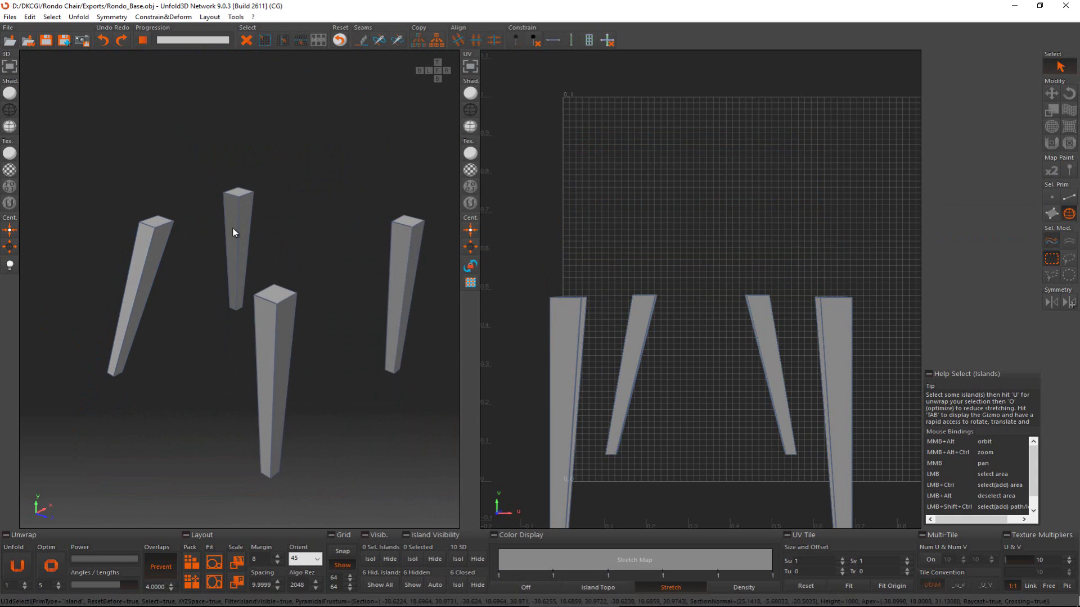
# - Switch to polygon selection and select the top cap face of each of the four legs
pyautogui.scroll(2, 209, 219)
pyautogui.press('F2')
pyautogui.click(149, 224)
pyautogui.press('F3')
pyautogui.click(248, 189)
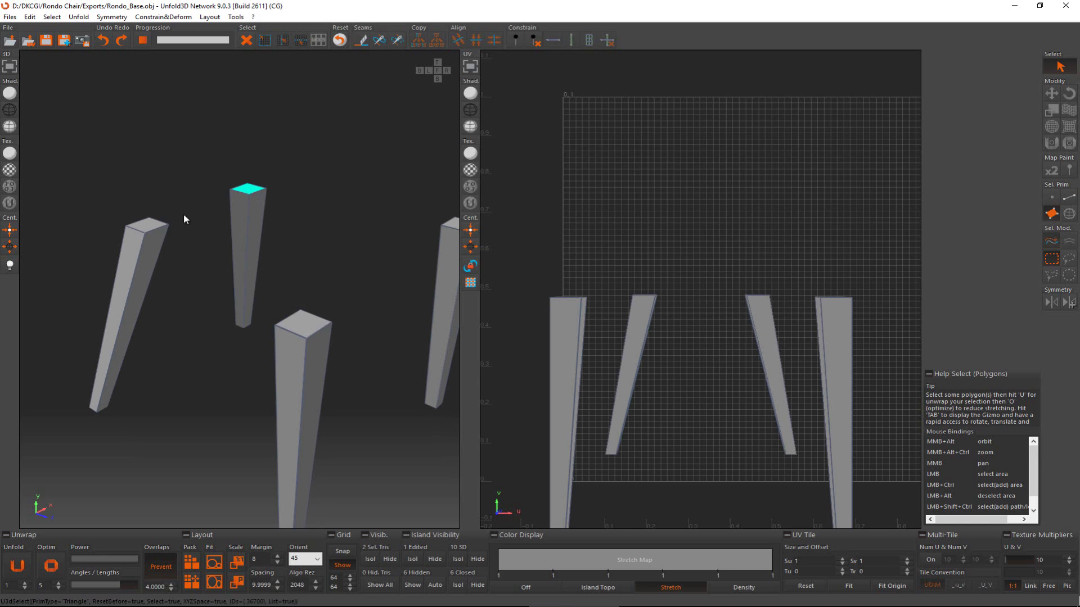
pyautogui.click(150, 228)
pyautogui.click(321, 327)
pyautogui.moveTo(343, 309)
pyautogui.keyDown('alt'); pyautogui.mouseDown(button='middle')
pyautogui.moveTo(326, 301)
pyautogui.moveTo(313, 265)
pyautogui.moveTo(298, 282)
pyautogui.moveTo(292, 238)
pyautogui.moveTo(265, 207)
pyautogui.moveTo(331, 302)
pyautogui.mouseUp(button='middle'); pyautogui.keyUp('alt')
pyautogui.click(341, 260)
# - Add the bottom cap face of each of the four legs to the polygon selection
pyautogui.click(306, 205)
pyautogui.click(330, 299)
pyautogui.click(64, 406)
pyautogui.keyDown('alt'); pyautogui.moveTo(64, 406); pyautogui.dragTo(241, 306, button='middle'); pyautogui.keyUp('alt')
pyautogui.click(246, 218)
# - Grow the cap selection by one ring of chamfer polygons and cut UV seams around its borders
pyautogui.scroll(10, 334, 287)
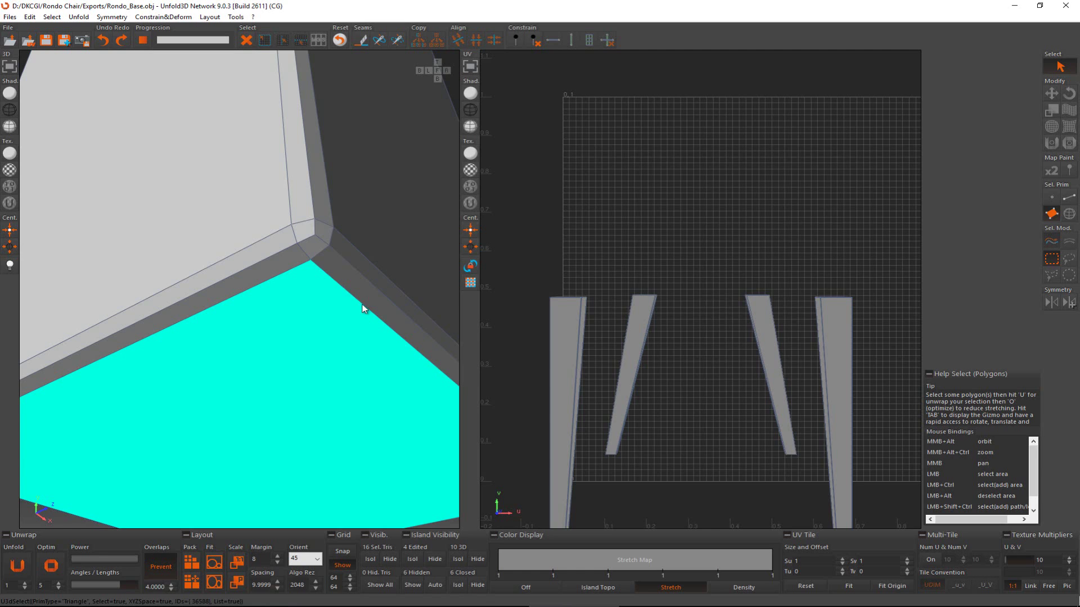
pyautogui.press('KP_Add')
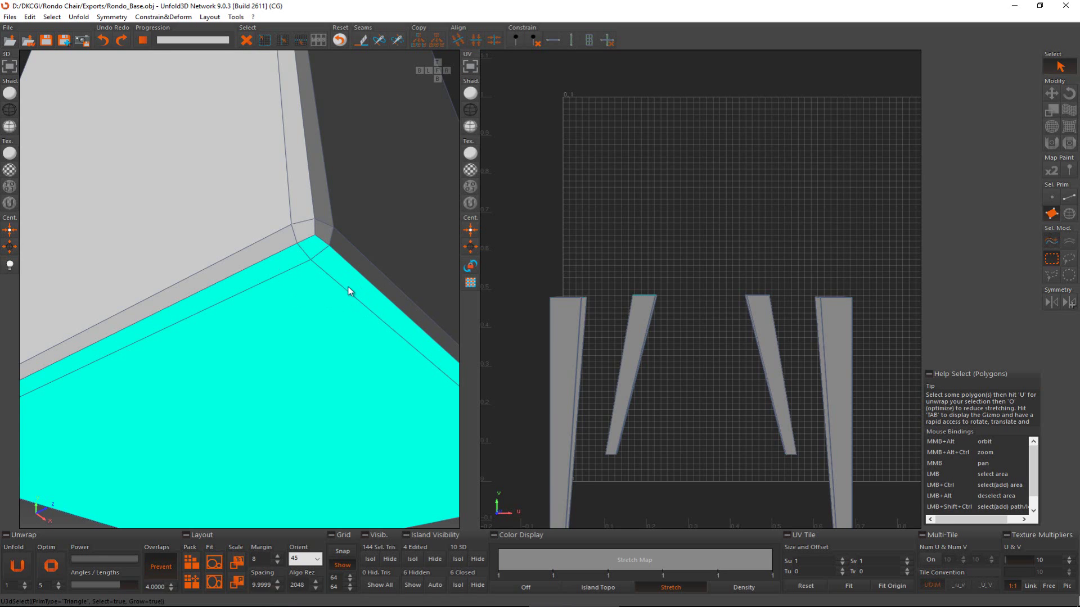
pyautogui.press('c')
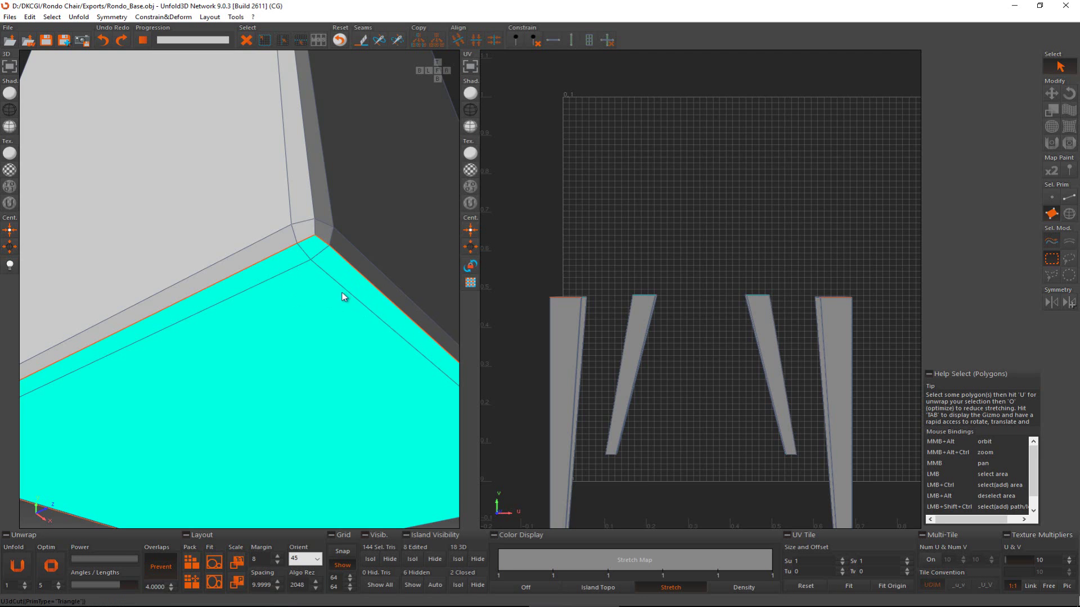
pyautogui.moveTo(434, 358); pyautogui.dragTo(339, 335, button='middle')
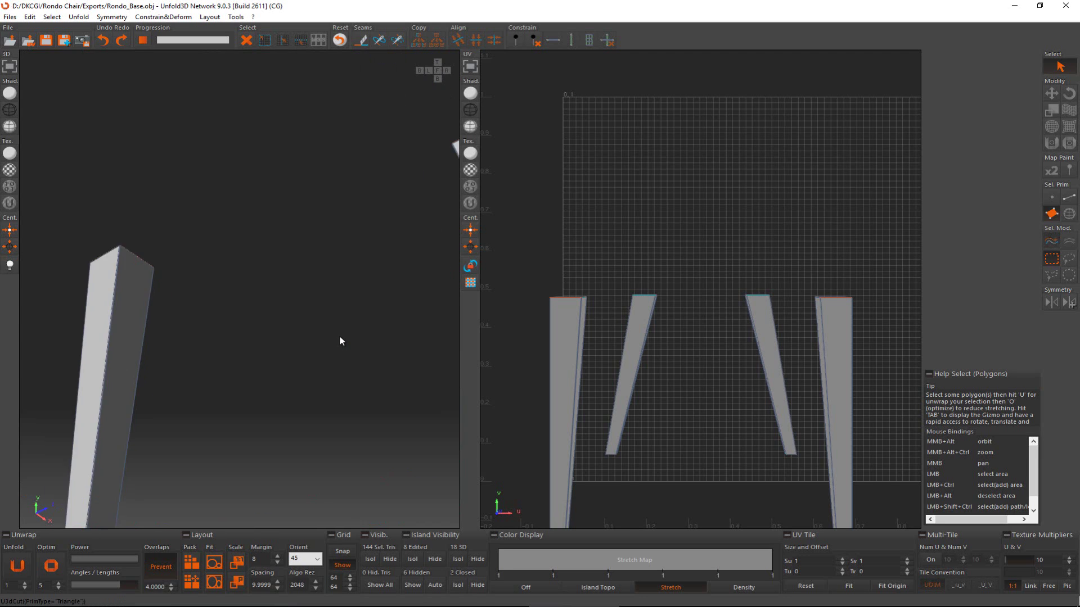
pyautogui.scroll(-2, 339, 335)
pyautogui.scroll(-2, 288, 300)
pyautogui.moveTo(288, 299); pyautogui.dragTo(304, 220, button='middle')
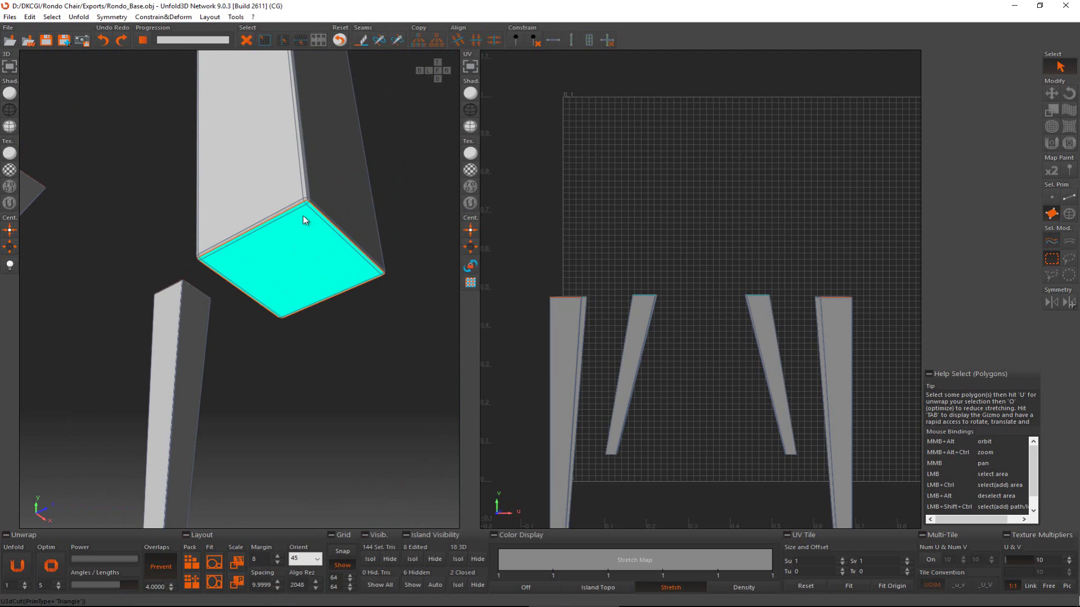
# - Clear the polygon selection, switch to edge selection and select the inner vertical corner edge along one rear leg
pyautogui.click(382, 362)
pyautogui.keyDown('alt'); pyautogui.moveTo(186, 353); pyautogui.dragTo(309, 315, button='middle'); pyautogui.keyUp('alt')
pyautogui.press('F2')
pyautogui.click(273, 366)
pyautogui.click(274, 366)
pyautogui.scroll(5, 306, 311)
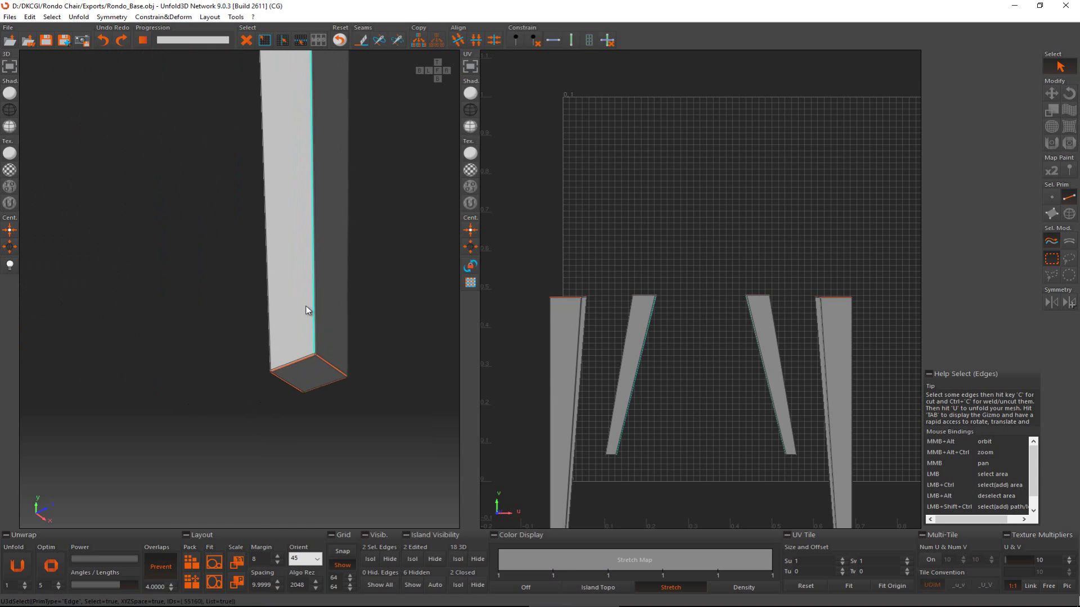
pyautogui.keyDown('alt'); pyautogui.moveTo(334, 353); pyautogui.dragTo(322, 400, button='middle'); pyautogui.keyUp('alt')
pyautogui.click(322, 400)
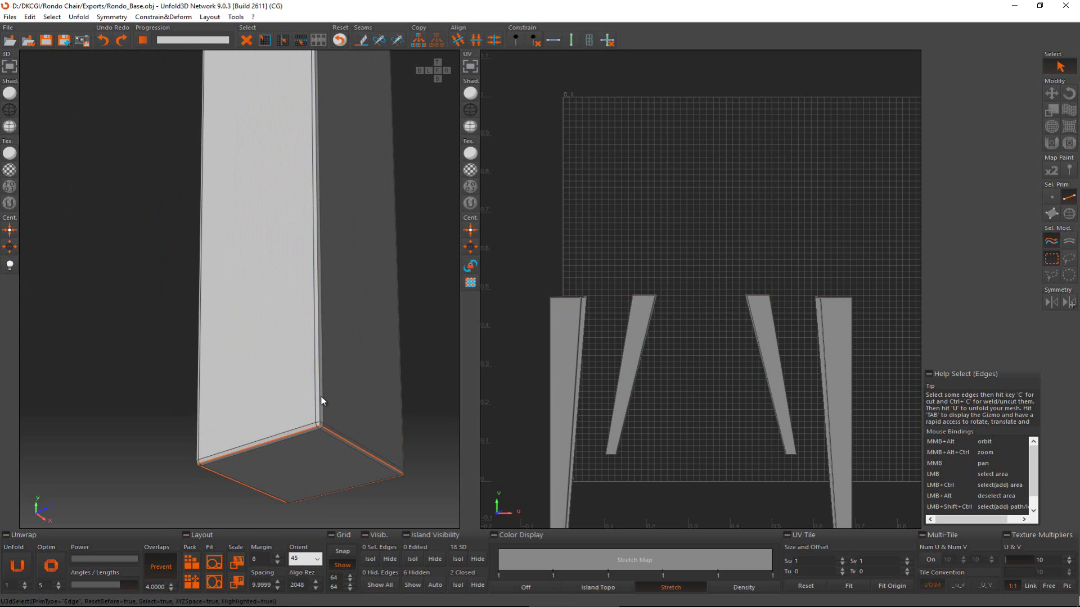
pyautogui.click(320, 396)
pyautogui.keyDown('alt'); pyautogui.moveTo(285, 363); pyautogui.dragTo(362, 383, button='middle'); pyautogui.keyUp('alt')
pyautogui.scroll(-5, 362, 383)
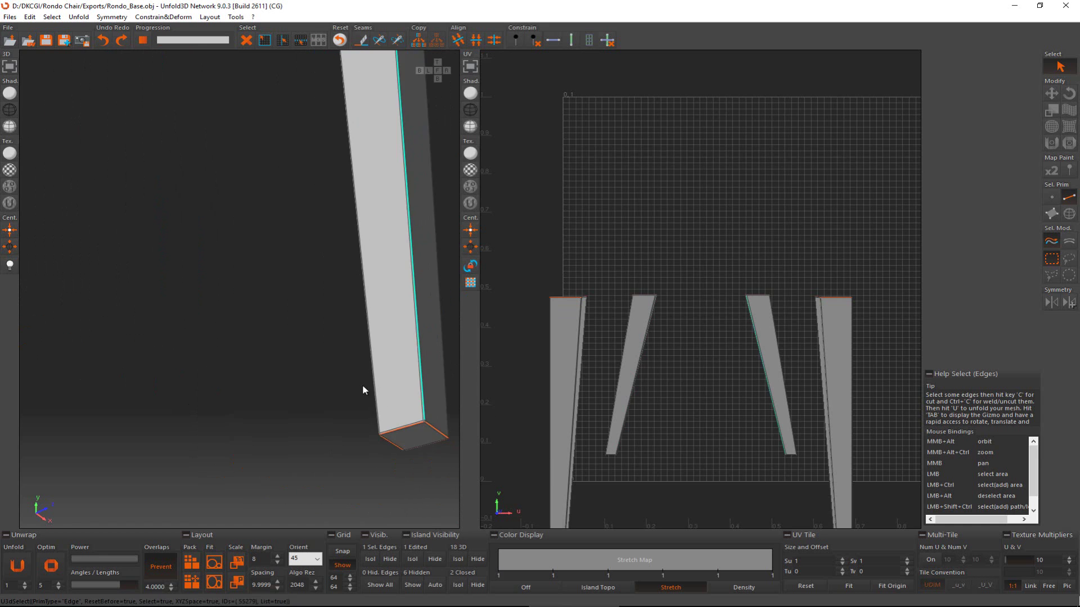
# - Add the inner vertical corner edge of the other rear leg to the edge selection
pyautogui.keyDown('alt'); pyautogui.moveTo(334, 317); pyautogui.dragTo(313, 304, button='middle'); pyautogui.keyUp('alt')
pyautogui.scroll(5, 356, 275)
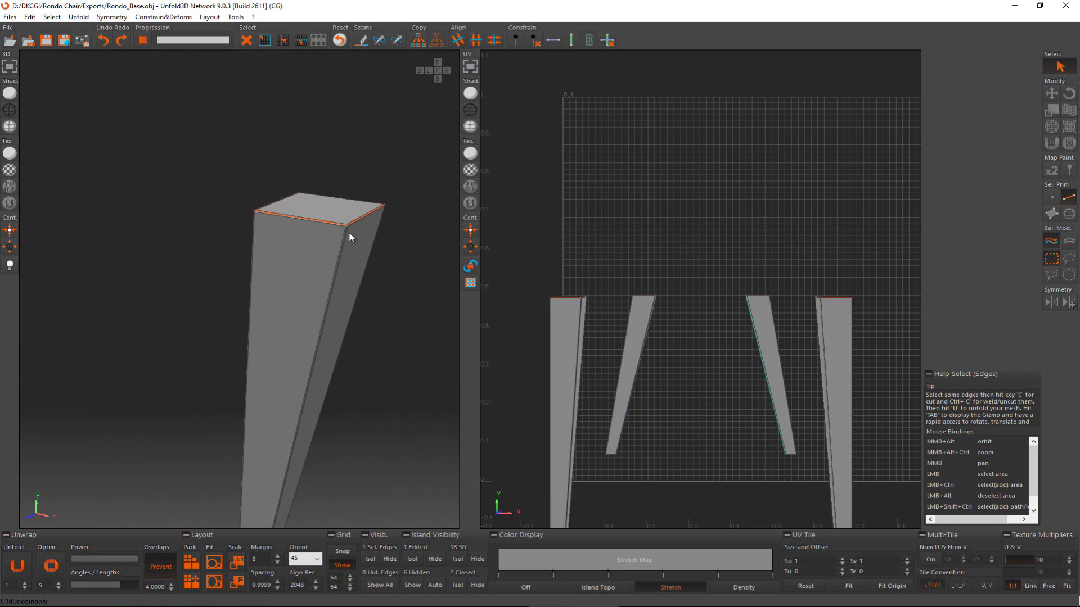
pyautogui.scroll(2, 348, 239)
pyautogui.keyDown('ctrl'); pyautogui.click(346, 234); pyautogui.keyUp('ctrl')
pyautogui.scroll(-2, 345, 253)
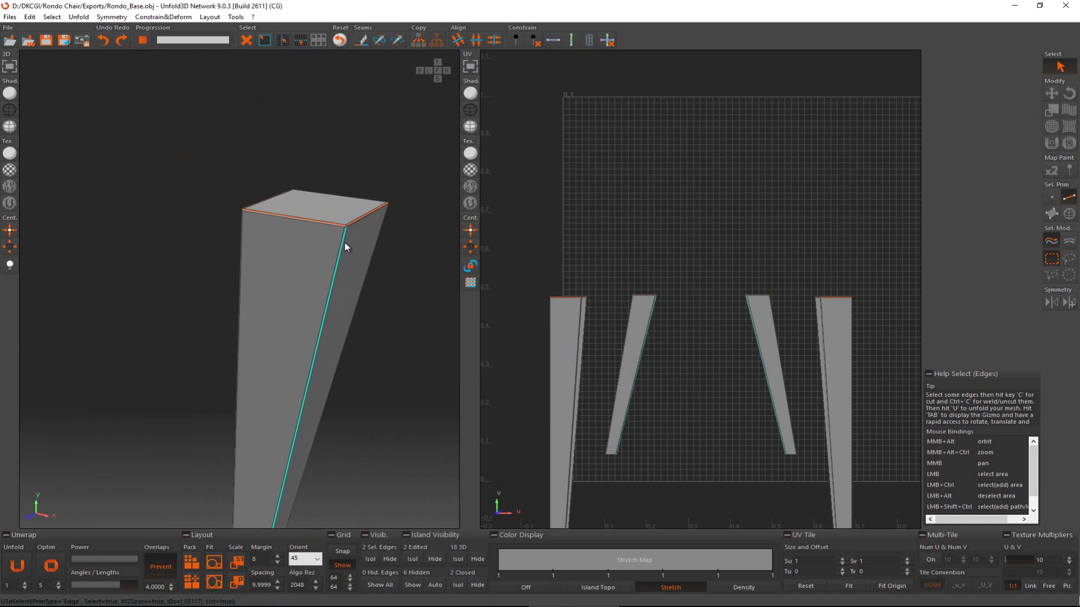
# - Add the inner vertical corner edges of both front legs and extend the selection to full edge loops
pyautogui.keyDown('alt'); pyautogui.moveTo(345, 257); pyautogui.dragTo(349, 193, button='middle'); pyautogui.keyUp('alt')
pyautogui.scroll(4, 350, 193)
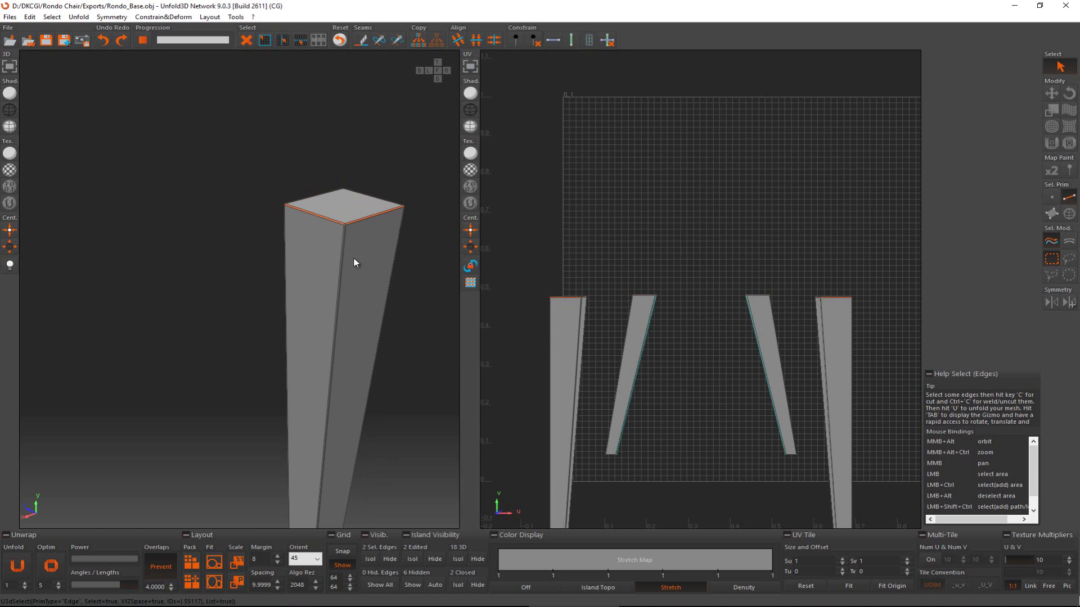
pyautogui.keyDown('ctrl'); pyautogui.click(344, 239); pyautogui.keyUp('ctrl')
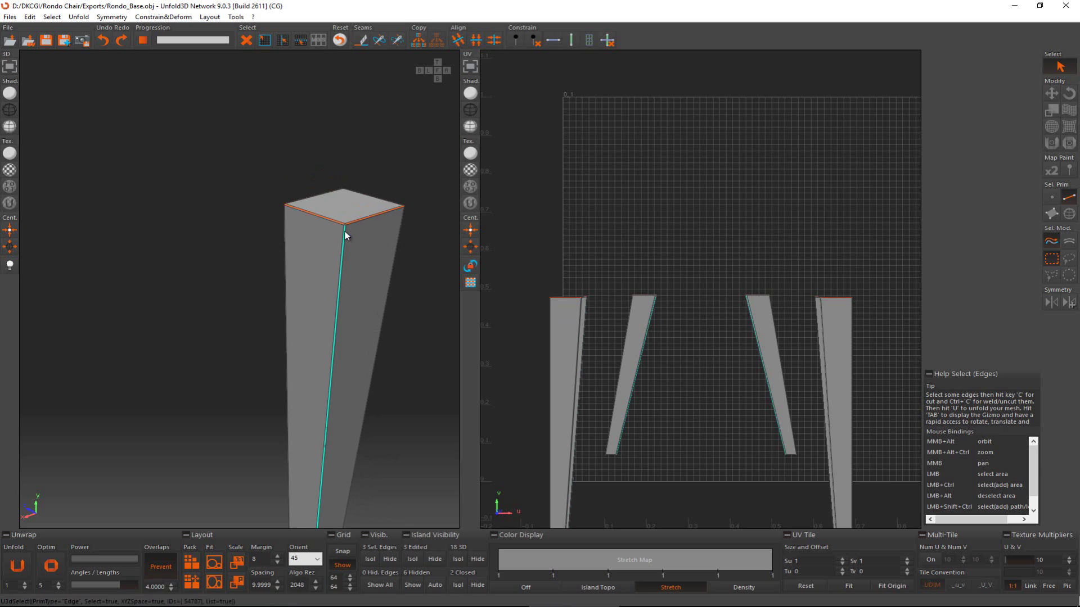
pyautogui.keyDown('alt'); pyautogui.moveTo(325, 275); pyautogui.dragTo(243, 272, button='middle'); pyautogui.keyUp('alt')
pyautogui.keyDown('ctrl'); pyautogui.click(244, 267); pyautogui.keyUp('ctrl')
pyautogui.keyDown('ctrl'); pyautogui.doubleClick(245, 270); pyautogui.keyUp('ctrl')
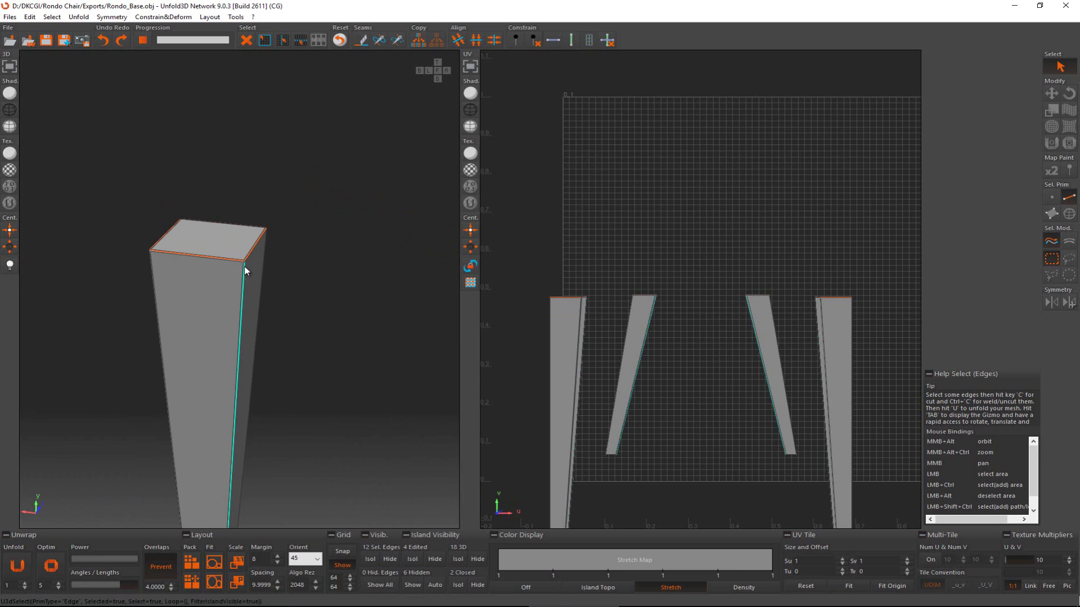
# - Cut UV seams along the selected corner edges of all four legs and unfold the mesh
pyautogui.keyDown('alt'); pyautogui.moveTo(245, 271); pyautogui.dragTo(63, 203, button='middle'); pyautogui.keyUp('alt')
pyautogui.press('c')
pyautogui.scroll(-3, 290, 201)
pyautogui.moveTo(291, 202); pyautogui.dragTo(134, 234, button='middle')
pyautogui.scroll(-3, 277, 261)
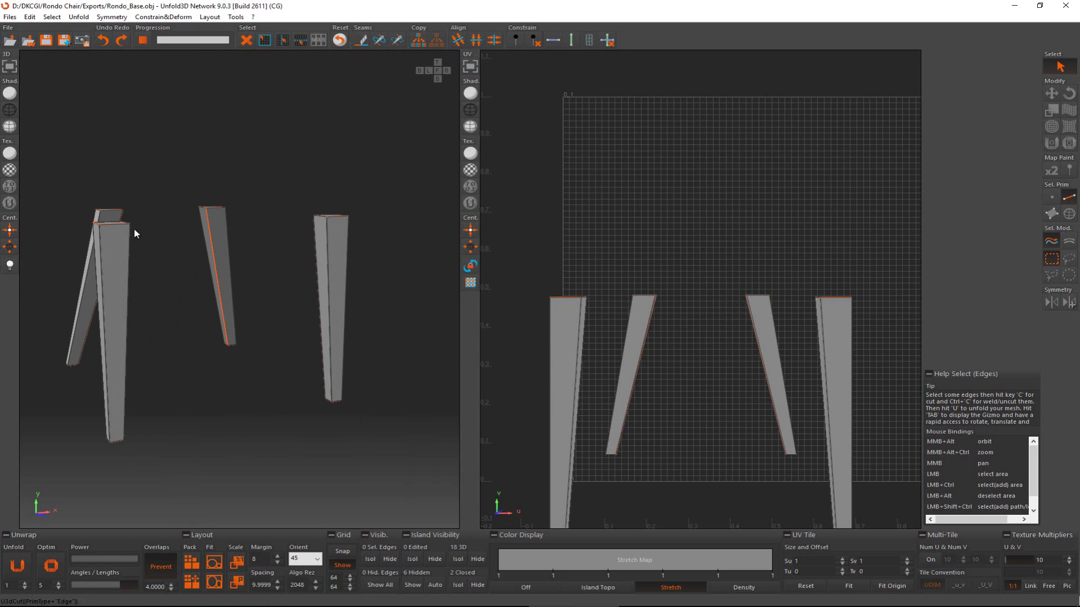
pyautogui.click(24, 564)
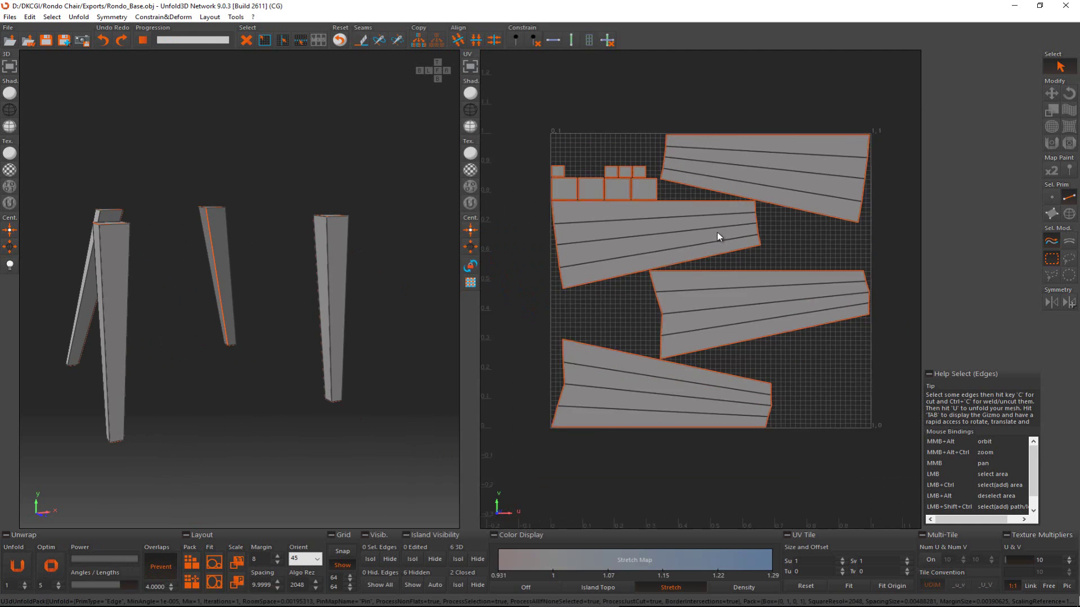
# - Switch to island selection and select the four large leg islands in the UV layout
pyautogui.press('F4')
pyautogui.click(740, 352)
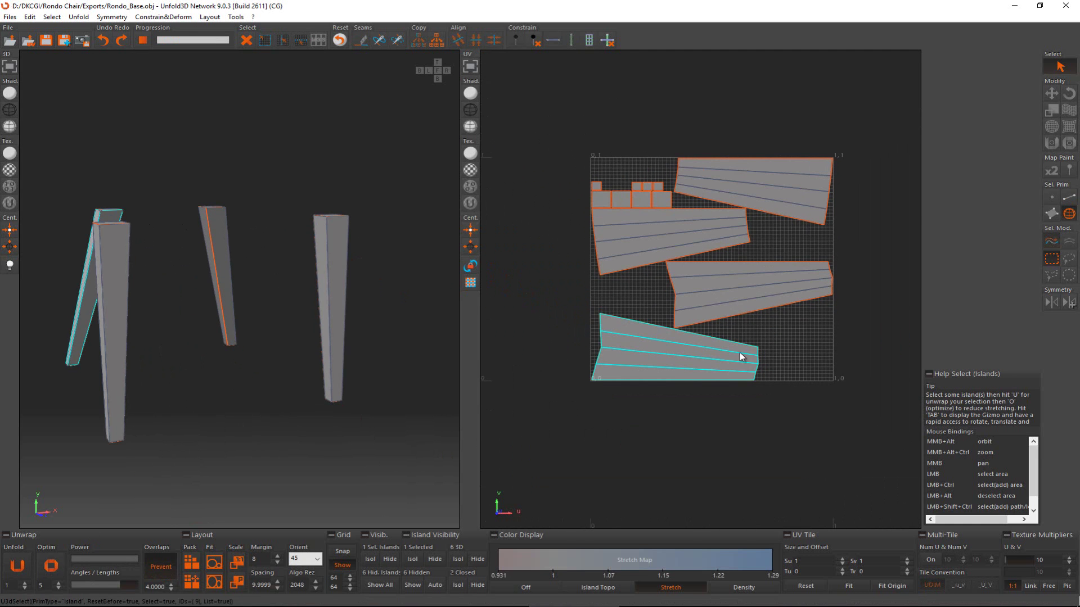
pyautogui.keyDown('ctrl'); pyautogui.click(658, 238); pyautogui.keyUp('ctrl')
pyautogui.keyDown('ctrl'); pyautogui.click(725, 281); pyautogui.keyUp('ctrl')
pyautogui.keyDown('ctrl'); pyautogui.click(743, 203); pyautogui.keyUp('ctrl')
# - Rotate the four selected leg islands upright and move them out beside the UV tile
pyautogui.press('e')
pyautogui.moveTo(811, 255); pyautogui.dragTo(571, 294)
pyautogui.press('w')
pyautogui.moveTo(571, 294); pyautogui.dragTo(639, 292, button='middle')
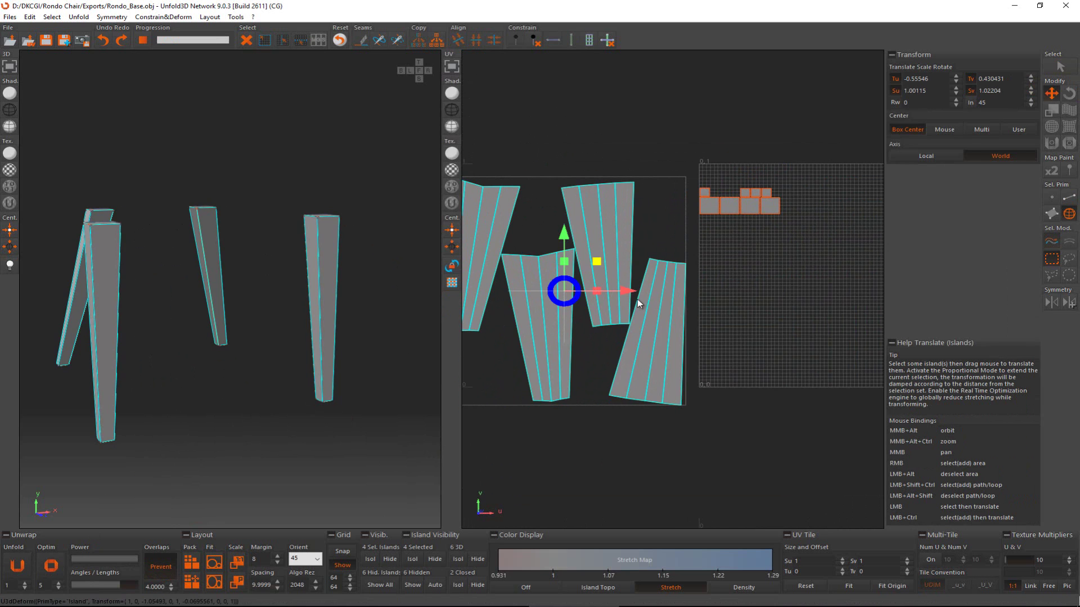
pyautogui.press('e')
pyautogui.moveTo(716, 337); pyautogui.dragTo(670, 361)
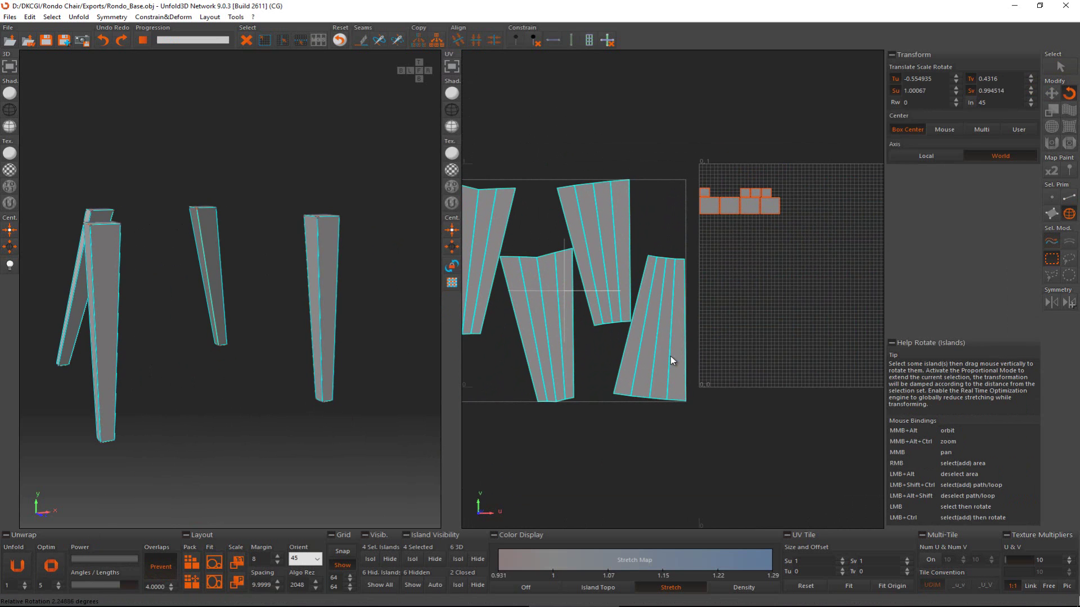
# - Straighten the two leg islands nearest the UV tile individually and space them side by side
pyautogui.press('w')
pyautogui.click(667, 338)
pyautogui.press('e')
pyautogui.moveTo(797, 307); pyautogui.dragTo(760, 464)
pyautogui.press('w')
pyautogui.click(622, 220)
pyautogui.moveTo(735, 279); pyautogui.dragTo(819, 325)
pyautogui.press('e')
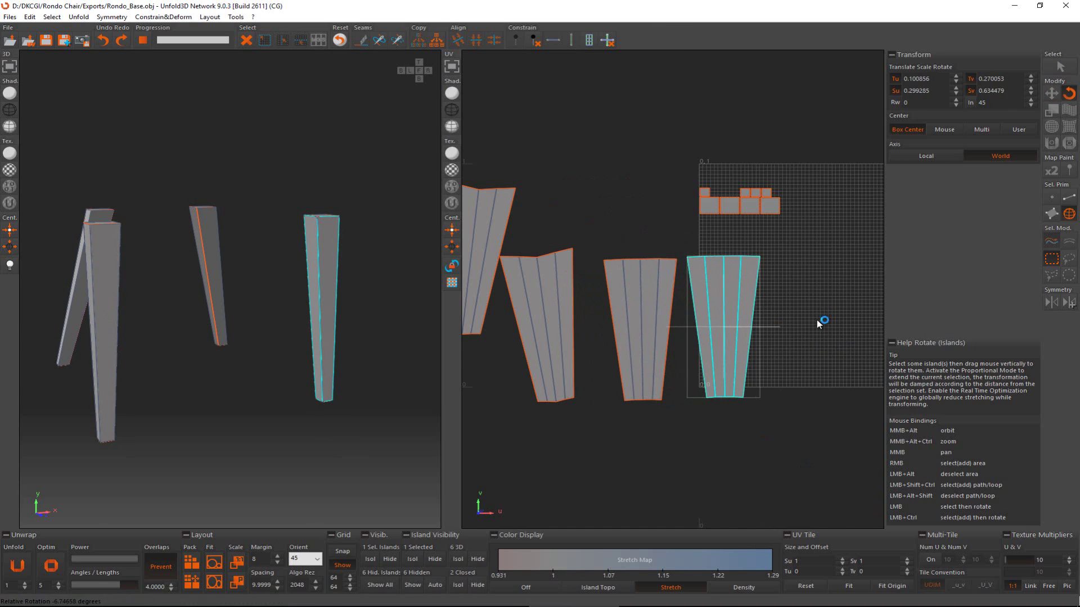
# - Rotate each of the remaining two leg islands upright so all four stand in a row
pyautogui.click(482, 213)
pyautogui.moveTo(482, 214); pyautogui.dragTo(597, 202, button='middle')
pyautogui.moveTo(696, 209); pyautogui.dragTo(668, 267)
pyautogui.press('w')
pyautogui.click(668, 268)
pyautogui.press('e')
pyautogui.moveTo(714, 207); pyautogui.dragTo(718, 191)
pyautogui.press('w')
# - Move the leg island farthest from the UV tile closer to its neighbour, keeping all four separate
pyautogui.click(613, 242)
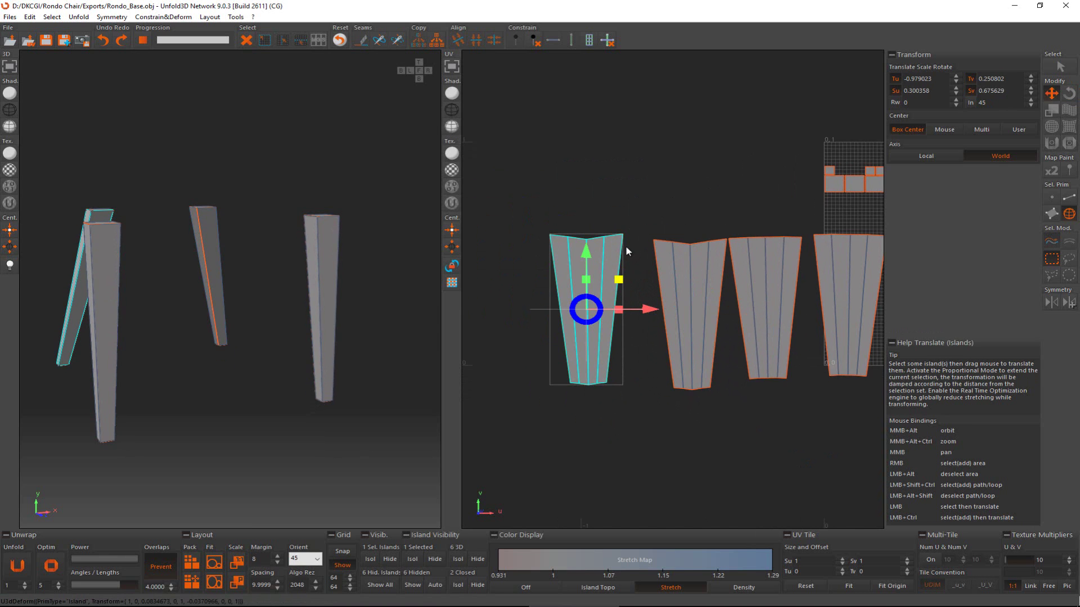
pyautogui.moveTo(589, 311); pyautogui.dragTo(611, 315)
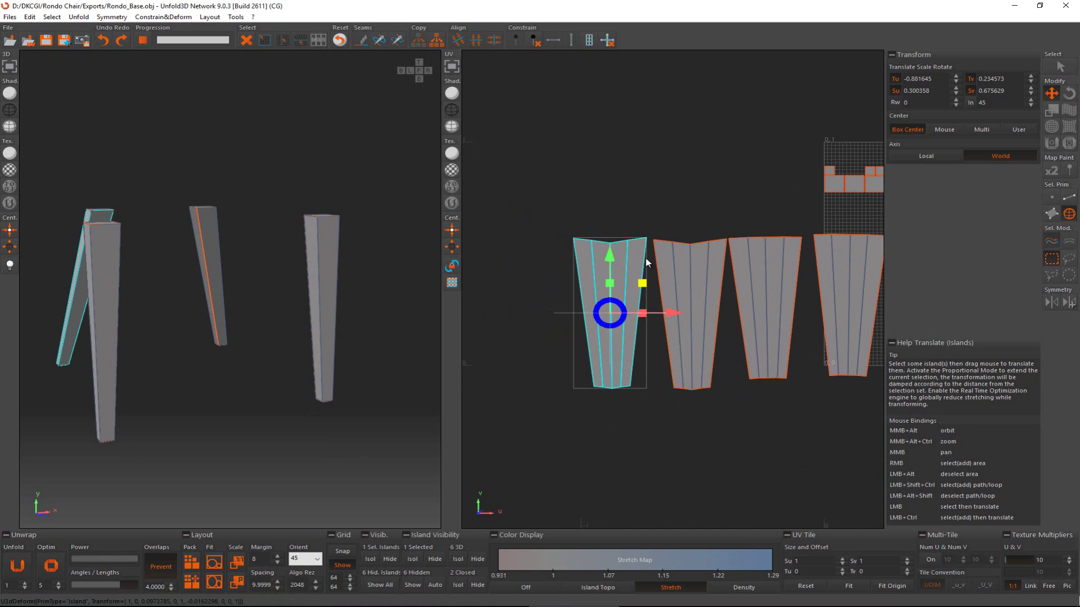
pyautogui.moveTo(703, 174); pyautogui.dragTo(632, 165, button='middle')
pyautogui.moveTo(632, 165); pyautogui.dragTo(626, 171)
pyautogui.hotkey('ctrl', 'z')
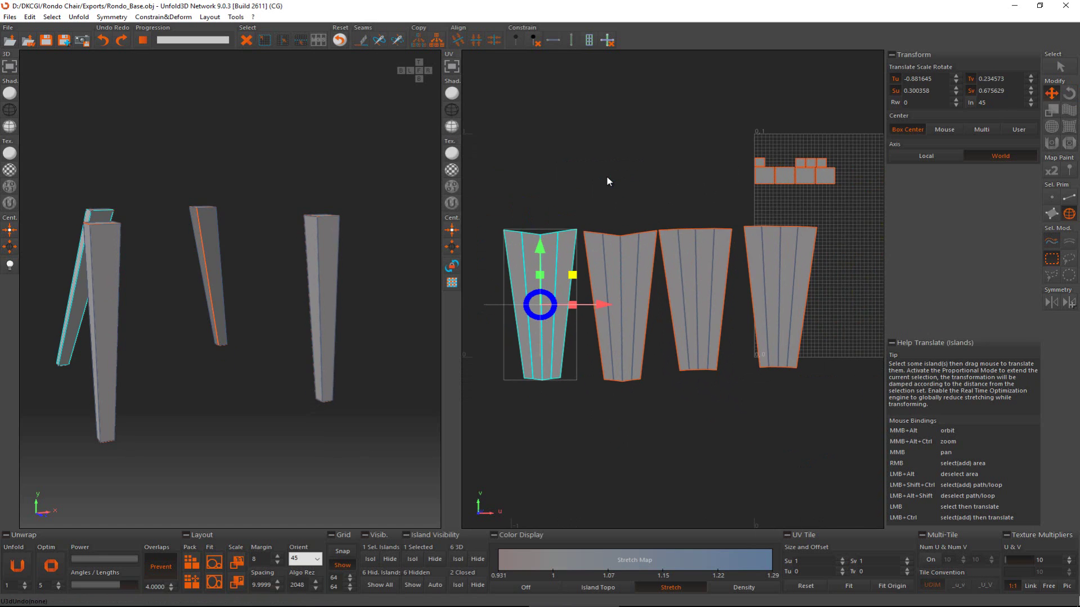
# - Switch to edge selection, select both long border edges of each leg island and constrain them vertically
pyautogui.press('F2')
pyautogui.click(516, 317)
pyautogui.keyDown('ctrl'); pyautogui.click(566, 322); pyautogui.keyUp('ctrl')
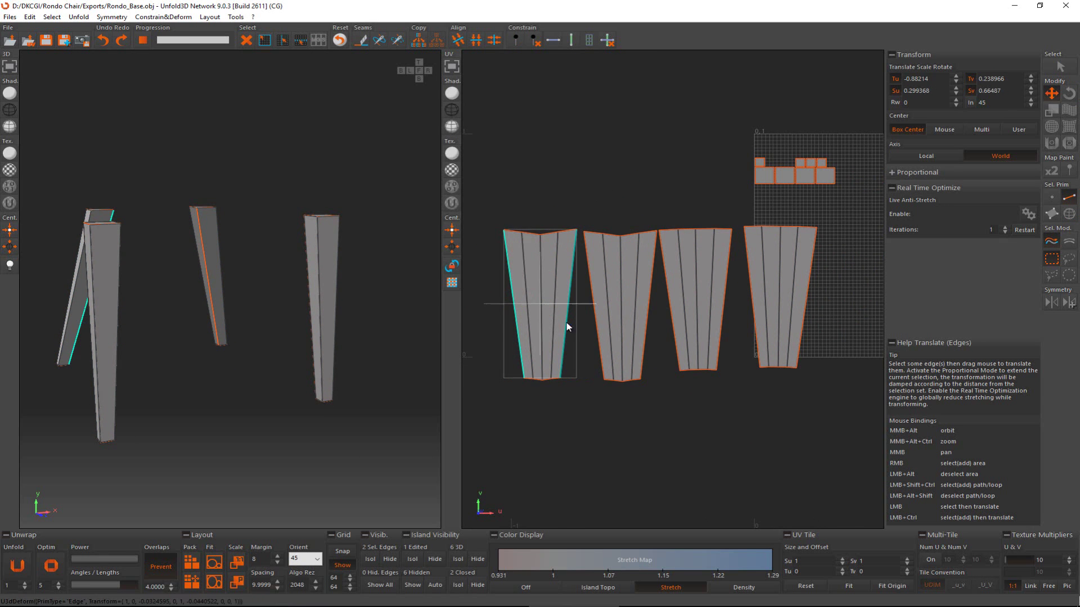
pyautogui.keyDown('ctrl'); pyautogui.click(596, 322); pyautogui.keyUp('ctrl')
pyautogui.keyDown('ctrl'); pyautogui.click(648, 322); pyautogui.keyUp('ctrl')
pyautogui.keyDown('ctrl'); pyautogui.click(673, 322); pyautogui.keyUp('ctrl')
pyautogui.keyDown('ctrl'); pyautogui.click(721, 322); pyautogui.keyUp('ctrl')
pyautogui.keyDown('ctrl'); pyautogui.click(754, 315); pyautogui.keyUp('ctrl')
pyautogui.keyDown('ctrl'); pyautogui.click(801, 313); pyautogui.keyUp('ctrl')
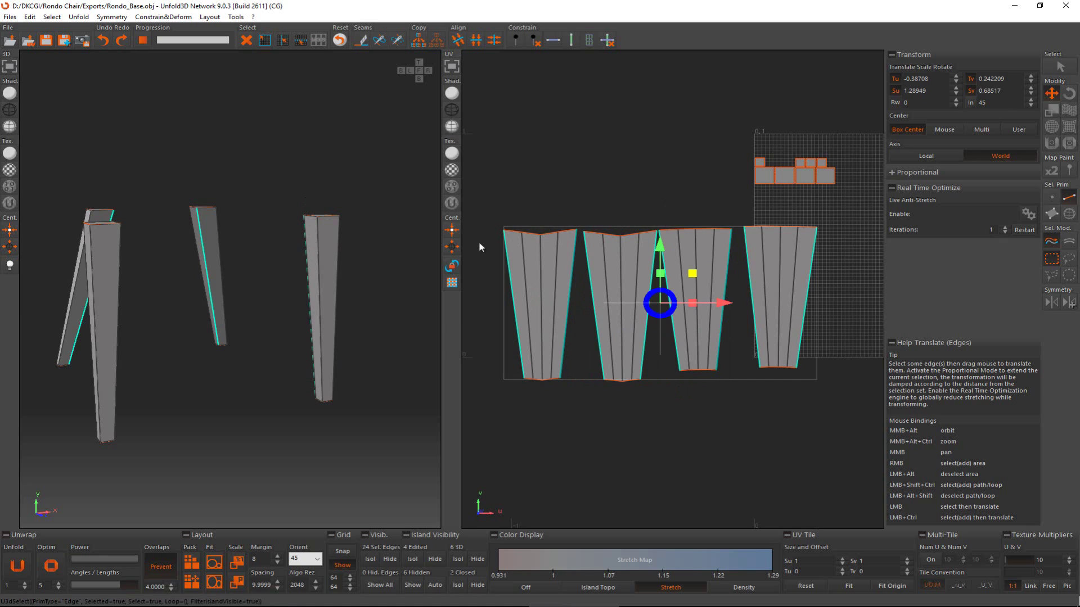
pyautogui.click(572, 41)
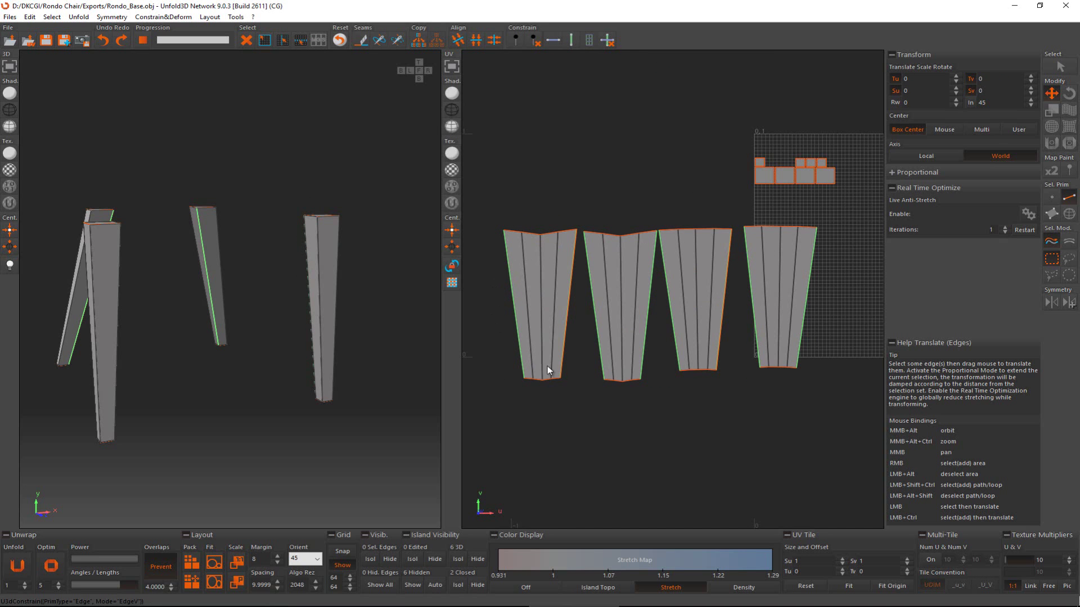
# - Redo the vertical constraint with the missed long border edge loop of the first leg island included
pyautogui.scroll(10, 568, 350)
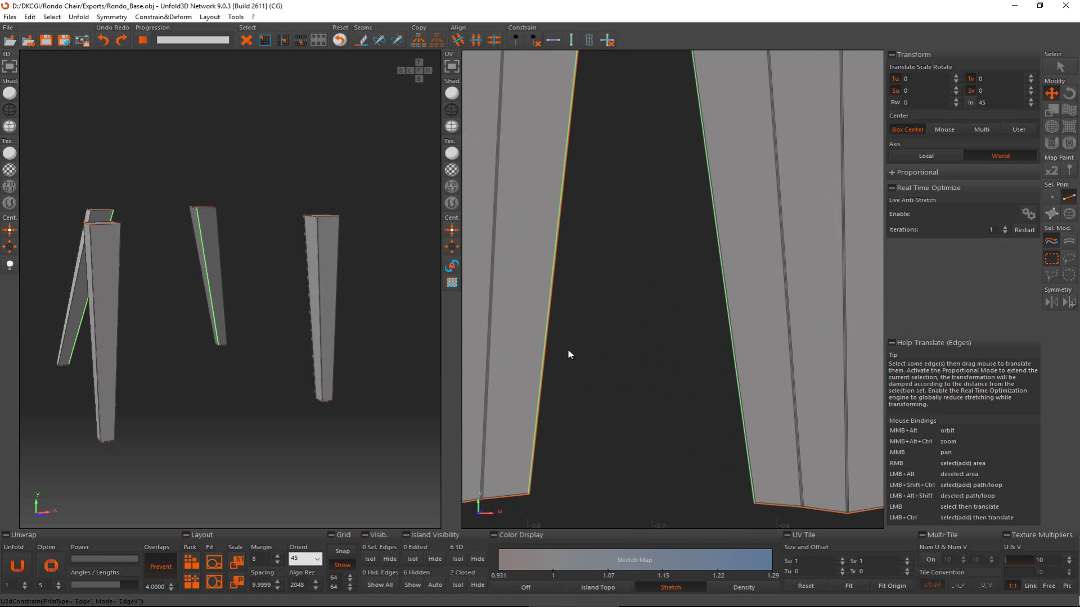
pyautogui.scroll(2, 565, 322)
pyautogui.click(555, 343)
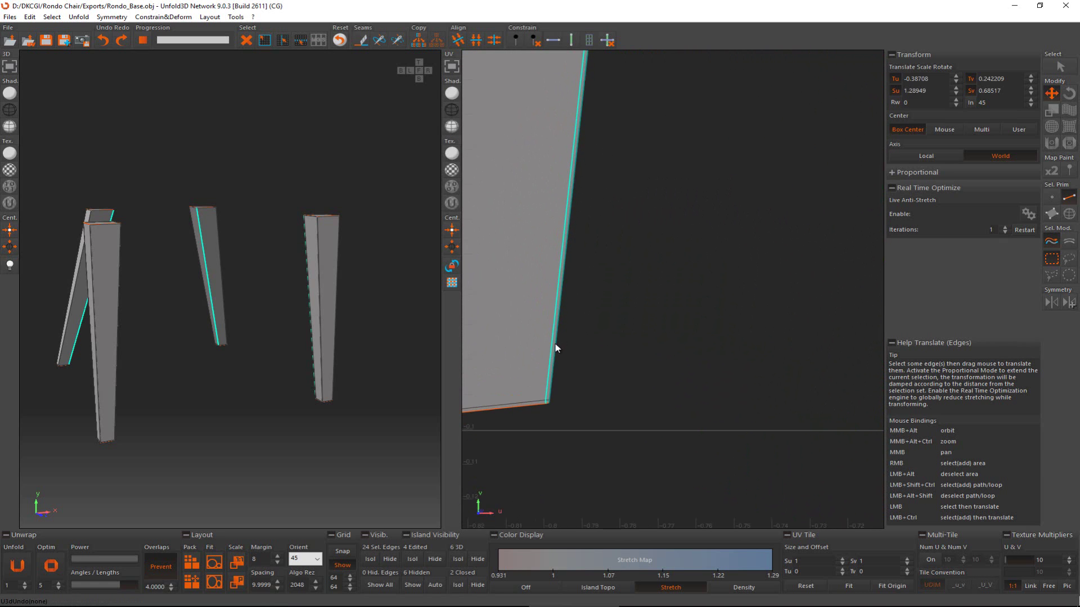
pyautogui.click(554, 373)
pyautogui.click(554, 373)
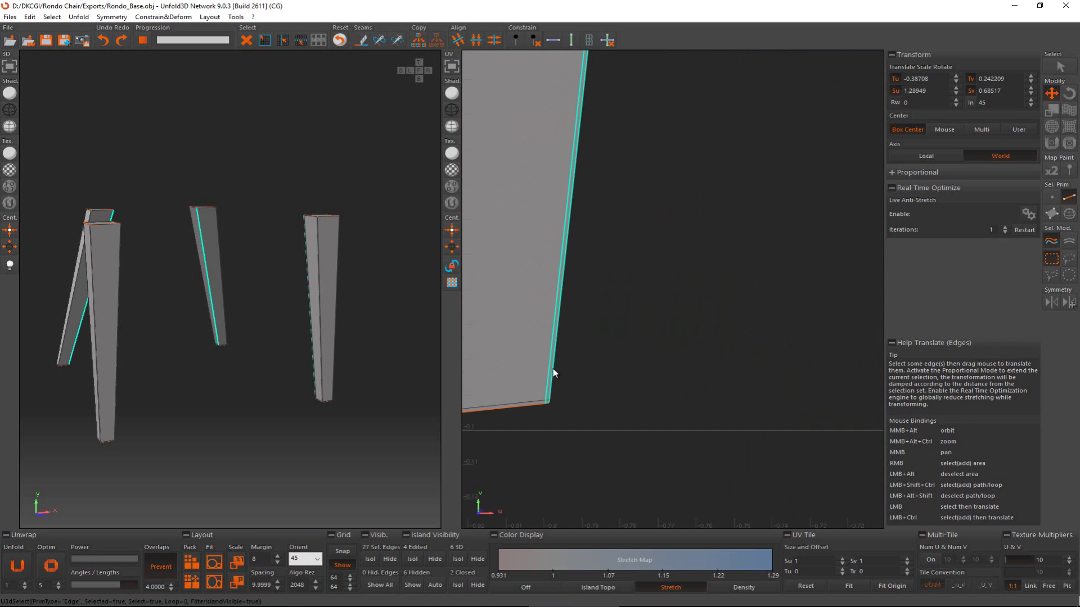
pyautogui.scroll(-2, 554, 372)
pyautogui.click(572, 40)
pyautogui.scroll(-5, 663, 297)
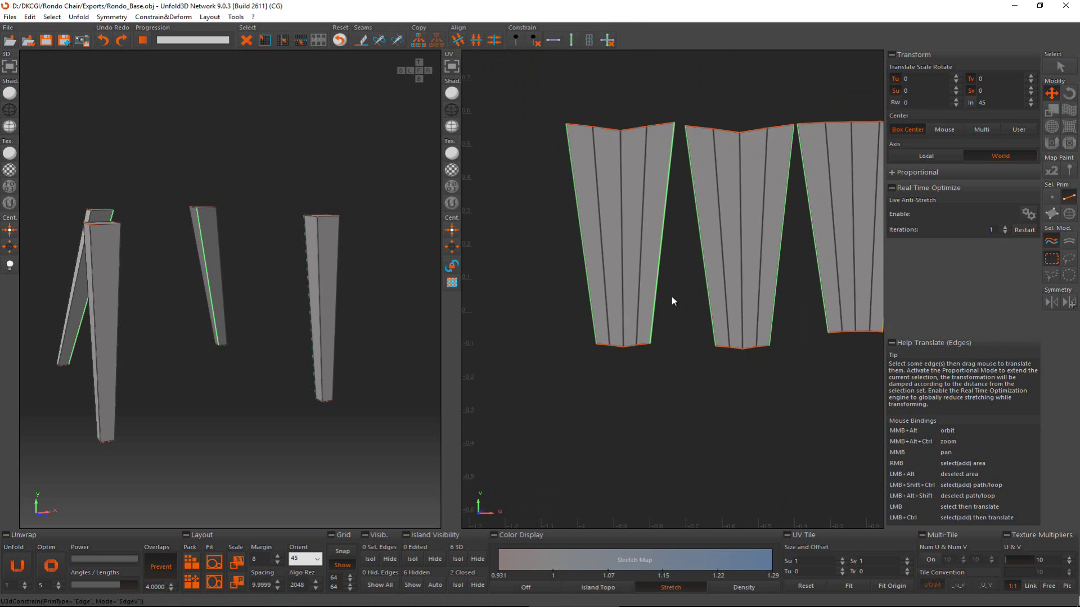
pyautogui.scroll(-2, 661, 242)
# - Select the missed long border edge loop of the third leg island and constrain it vertically
pyautogui.scroll(7, 676, 295)
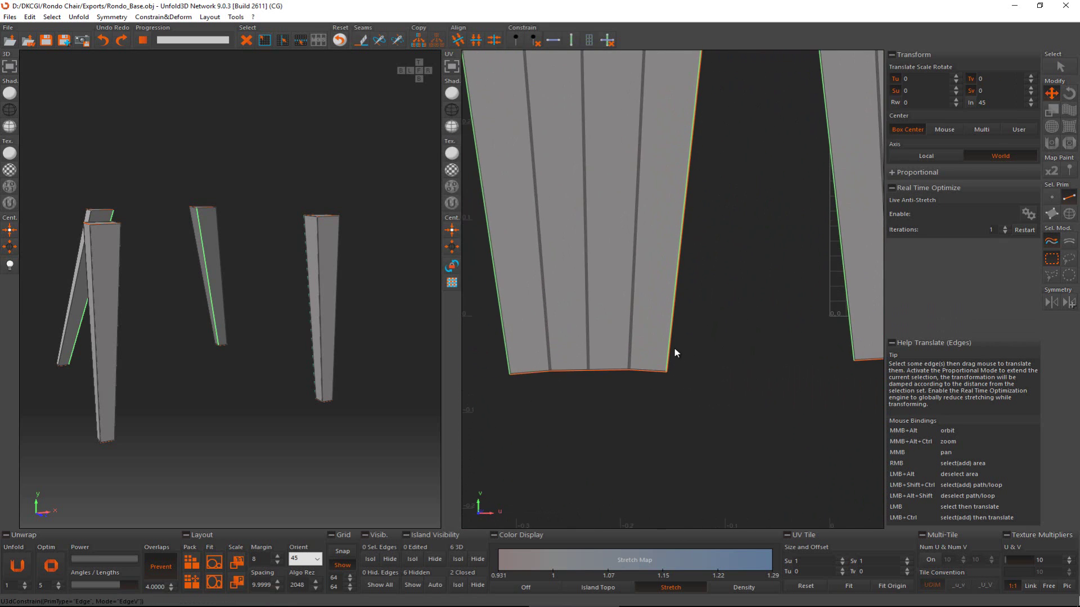
pyautogui.scroll(4, 672, 351)
pyautogui.click(661, 362)
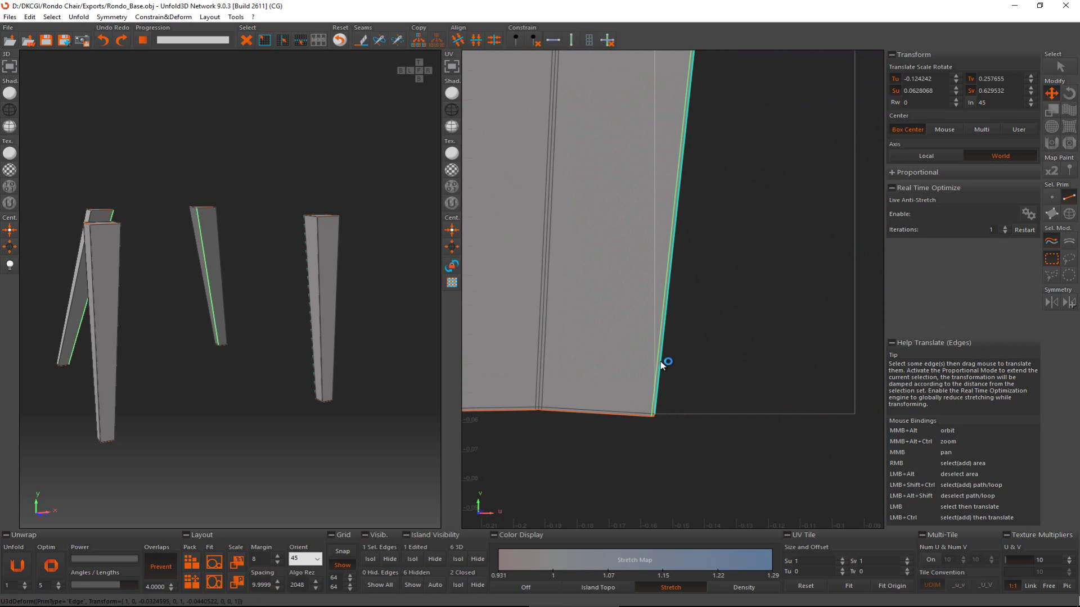
pyautogui.doubleClick(660, 361)
pyautogui.click(571, 39)
pyautogui.scroll(-6, 663, 221)
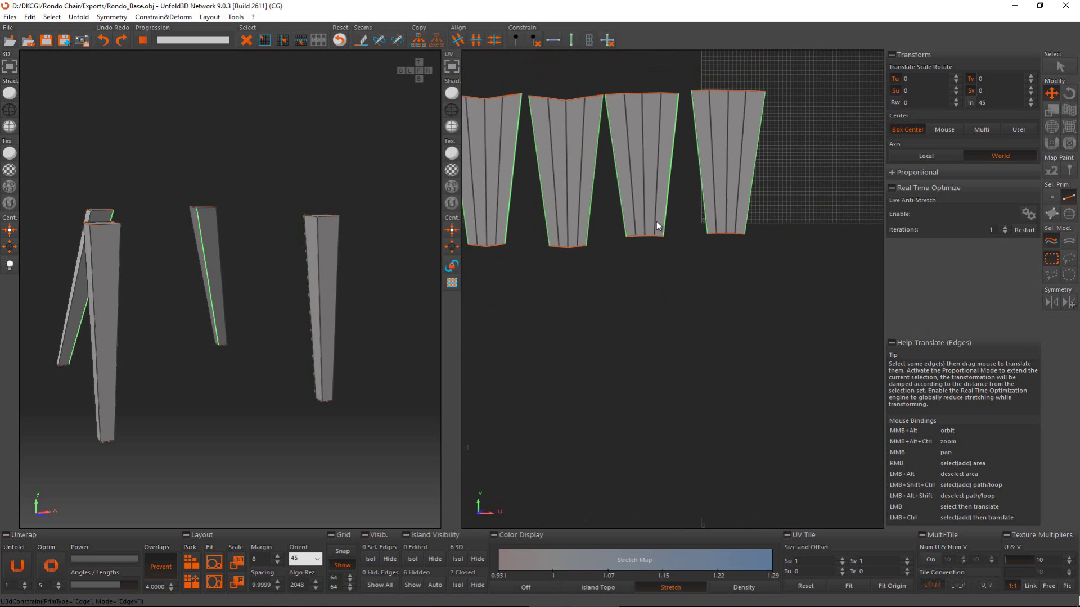
# - Select all edges of the four leg islands and optimize their UVs into straight strips
pyautogui.scroll(-3, 657, 213)
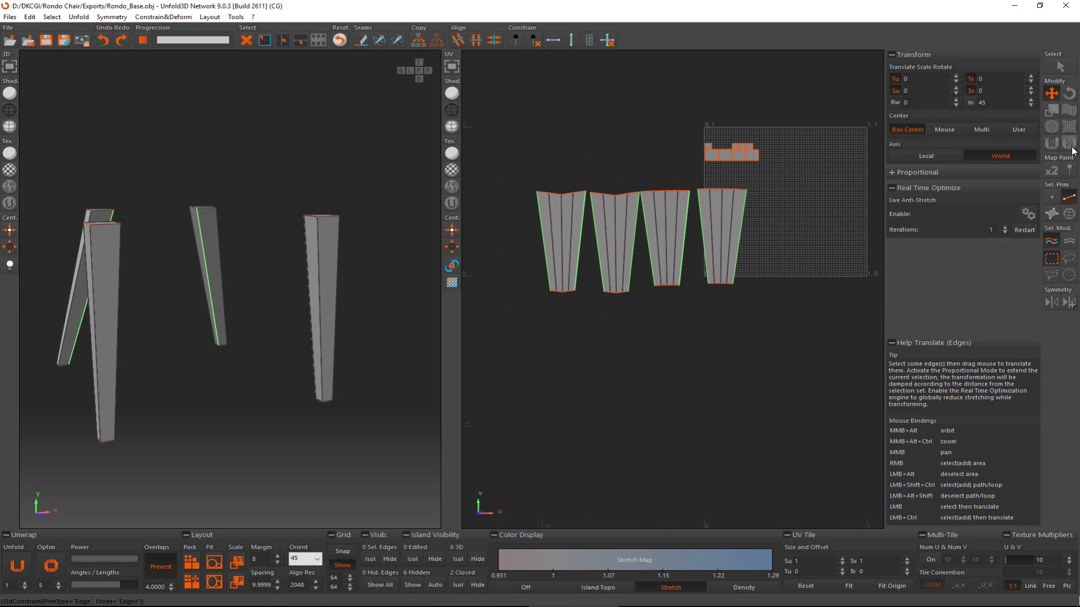
pyautogui.moveTo(655, 250); pyautogui.dragTo(798, 318)
pyautogui.click(53, 572)
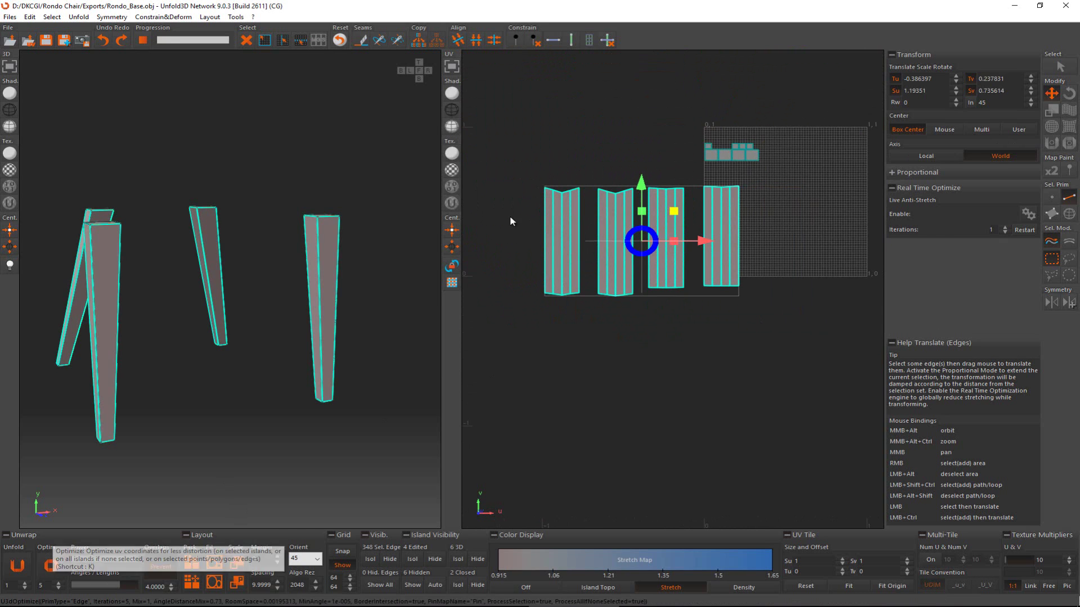
# - Clear the edge selection and select a top border edge segment on the second leg island
pyautogui.scroll(5, 571, 190)
pyautogui.moveTo(555, 151); pyautogui.dragTo(549, 164)
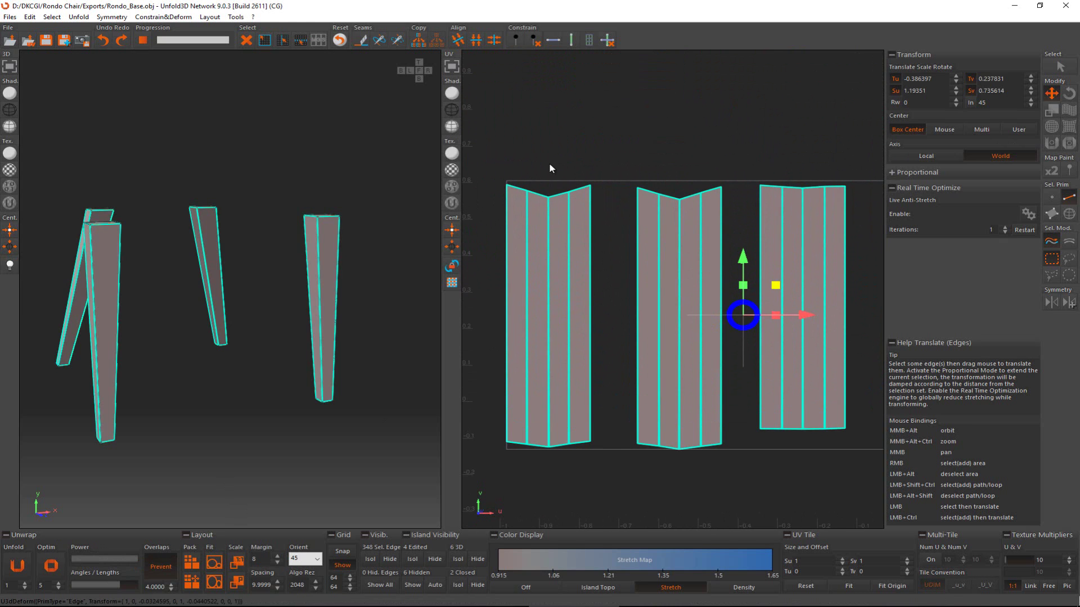
pyautogui.click(552, 156)
pyautogui.scroll(3, 537, 180)
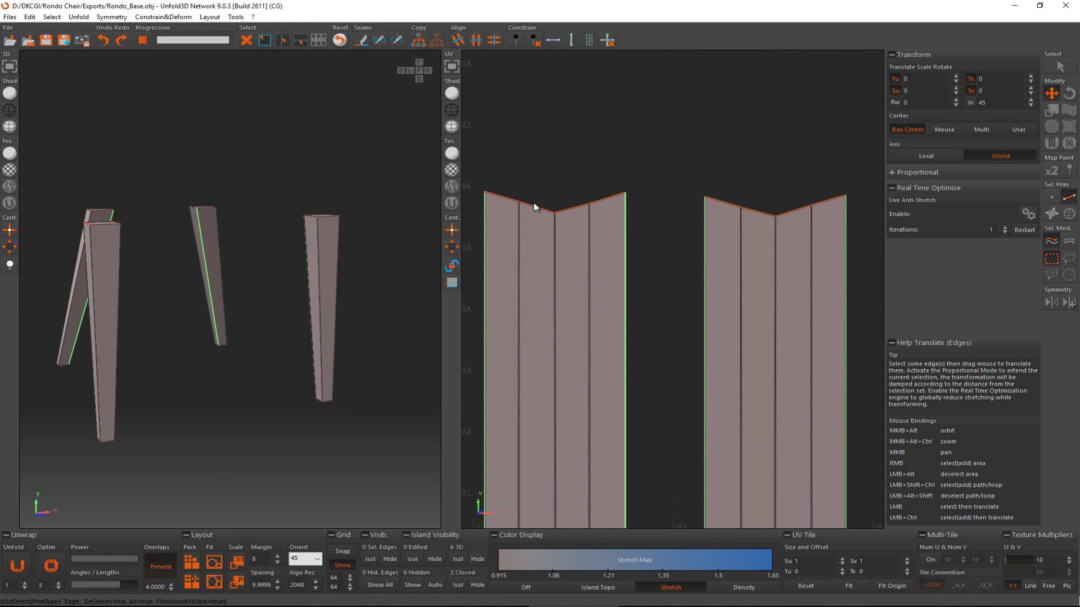
pyautogui.click(534, 205)
pyautogui.click(721, 201)
pyautogui.scroll(4, 745, 215)
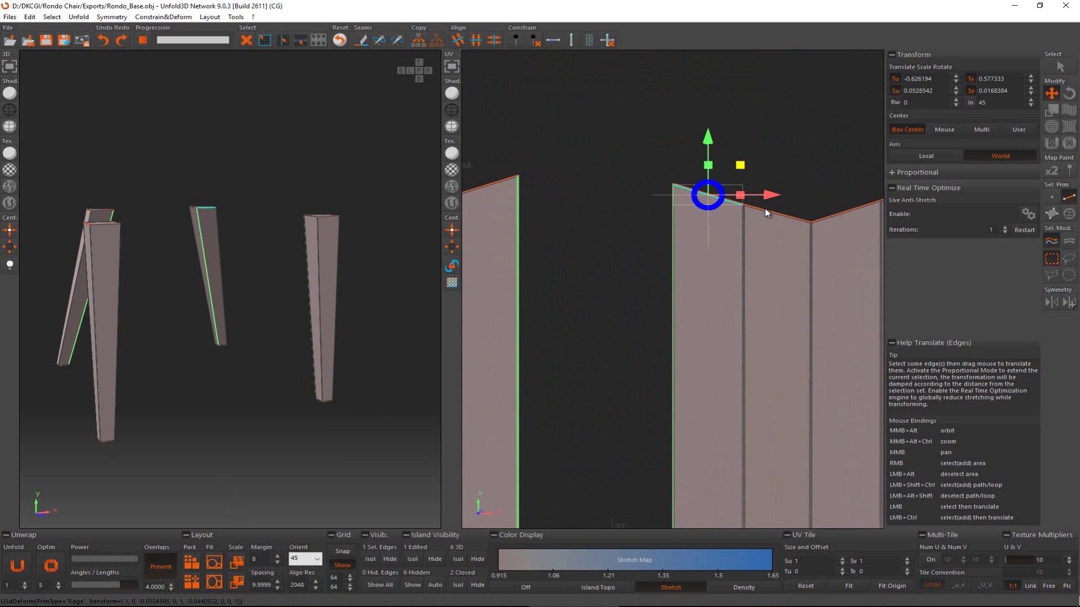
pyautogui.click(764, 211)
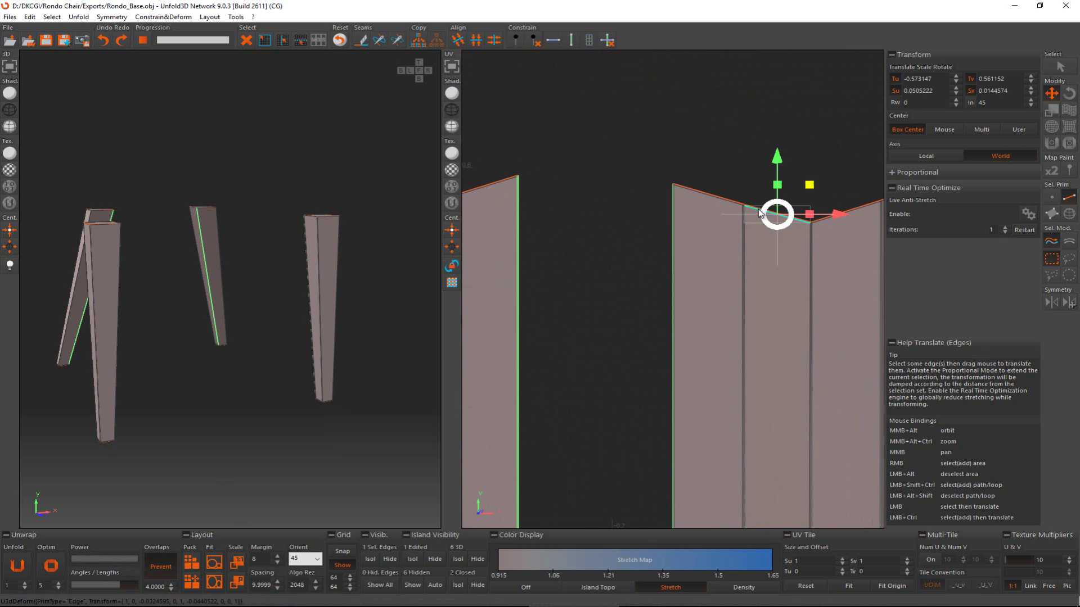
# - Add a top border edge segment from each of the other three leg islands to the selection
pyautogui.keyDown('ctrl'); pyautogui.click(506, 179); pyautogui.keyUp('ctrl')
pyautogui.moveTo(794, 201); pyautogui.dragTo(535, 216, button='middle')
pyautogui.scroll(-3, 535, 216)
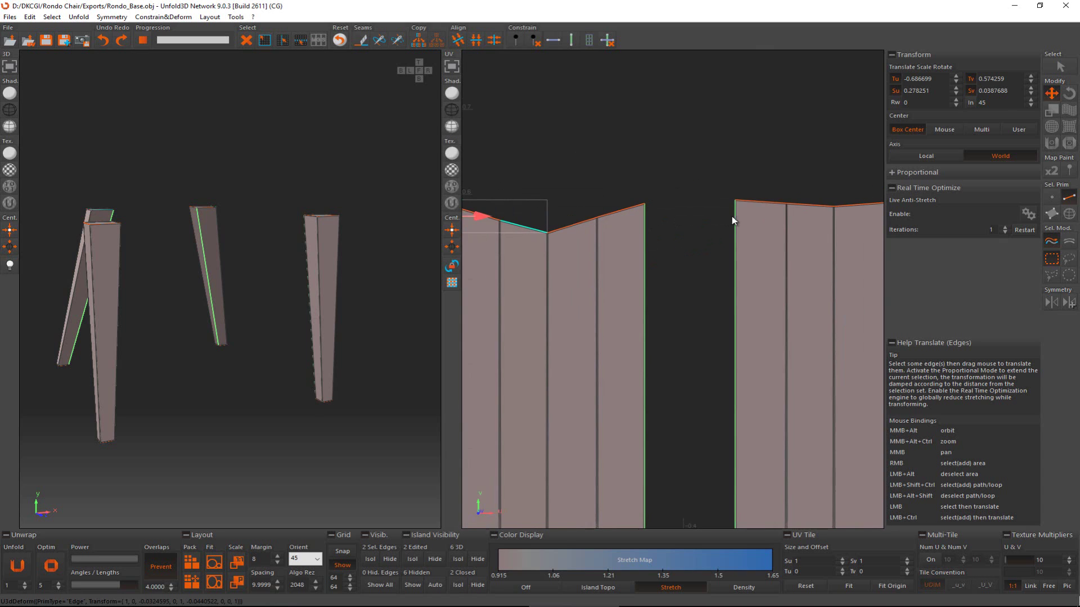
pyautogui.keyDown('ctrl'); pyautogui.click(766, 201); pyautogui.keyUp('ctrl')
pyautogui.moveTo(808, 210); pyautogui.dragTo(574, 256, button='middle')
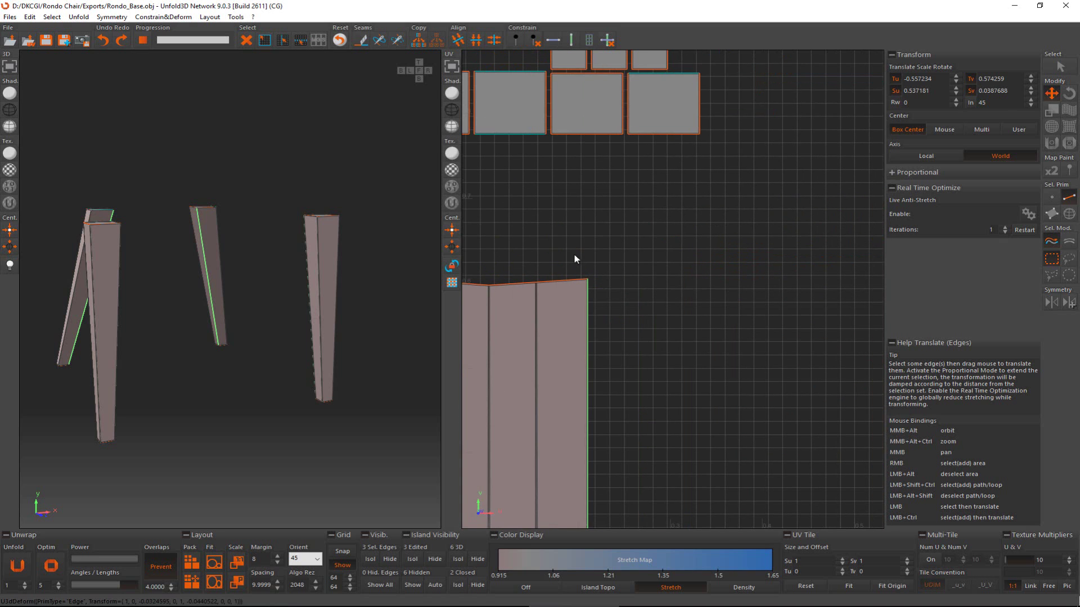
pyautogui.keyDown('ctrl'); pyautogui.click(554, 281); pyautogui.keyUp('ctrl')
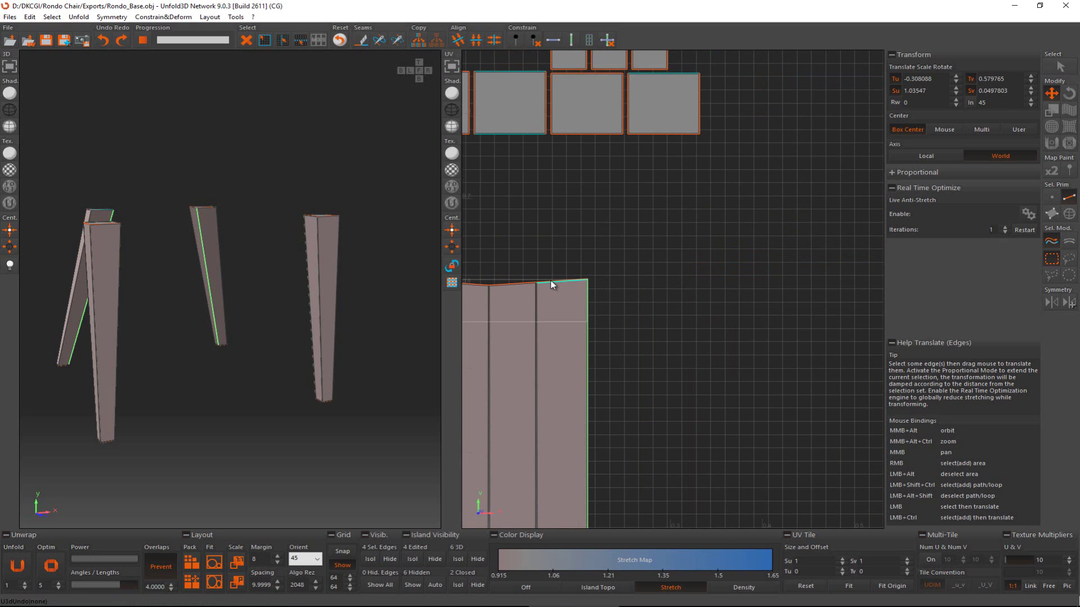
# - Add a bottom border edge segment from each of the two leg islands nearest the UV tile
pyautogui.moveTo(498, 382); pyautogui.dragTo(582, 238, button='middle')
pyautogui.scroll(-4, 582, 238)
pyautogui.moveTo(594, 361); pyautogui.dragTo(616, 188, button='middle')
pyautogui.scroll(2, 635, 278)
pyautogui.scroll(4, 636, 278)
pyautogui.keyDown('ctrl'); pyautogui.click(612, 273); pyautogui.keyUp('ctrl')
pyautogui.moveTo(612, 269); pyautogui.dragTo(977, 264, button='middle')
pyautogui.moveTo(636, 320); pyautogui.dragTo(786, 286, button='middle')
pyautogui.keyDown('ctrl'); pyautogui.click(750, 255); pyautogui.keyUp('ctrl')
# - Add bottom border edges from the remaining two leg islands, then constrain all the leg islands' top and bottom border loops horizontally
pyautogui.moveTo(573, 277); pyautogui.dragTo(912, 262, button='middle')
pyautogui.moveTo(692, 262); pyautogui.dragTo(900, 273, button='middle')
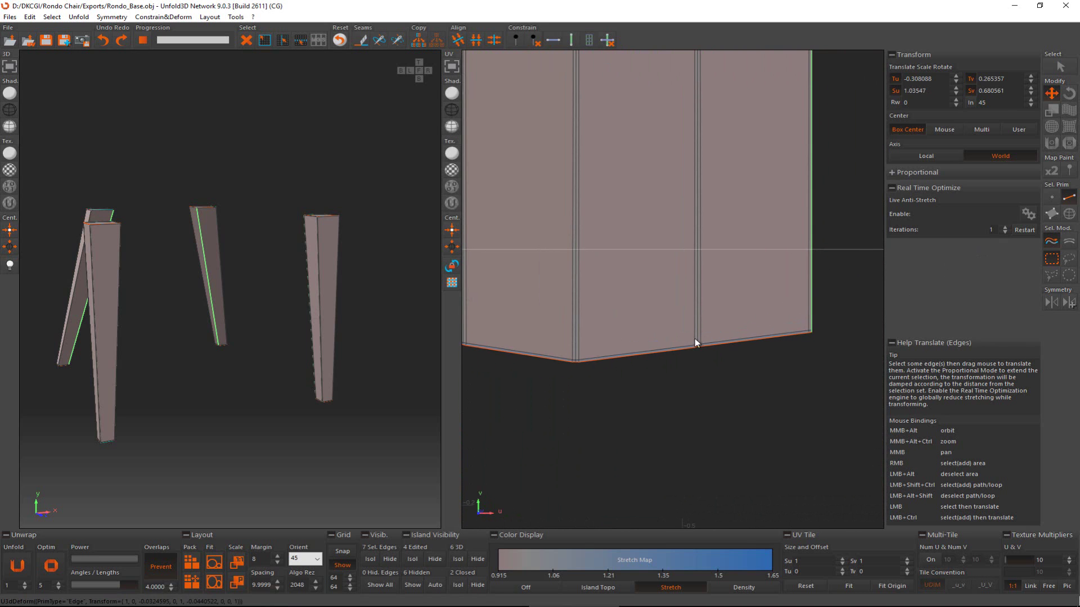
pyautogui.keyDown('ctrl'); pyautogui.click(706, 346); pyautogui.keyUp('ctrl')
pyautogui.moveTo(494, 345); pyautogui.dragTo(748, 327, button='middle')
pyautogui.scroll(-4, 764, 323)
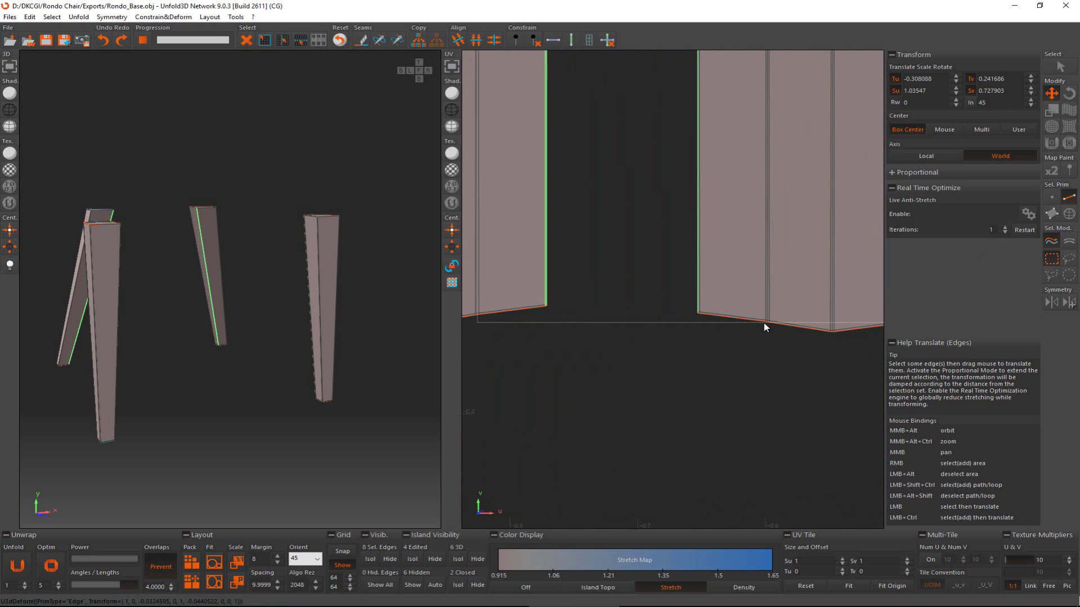
pyautogui.scroll(2, 534, 328)
pyautogui.keyDown('ctrl'); pyautogui.click(530, 323); pyautogui.keyUp('ctrl')
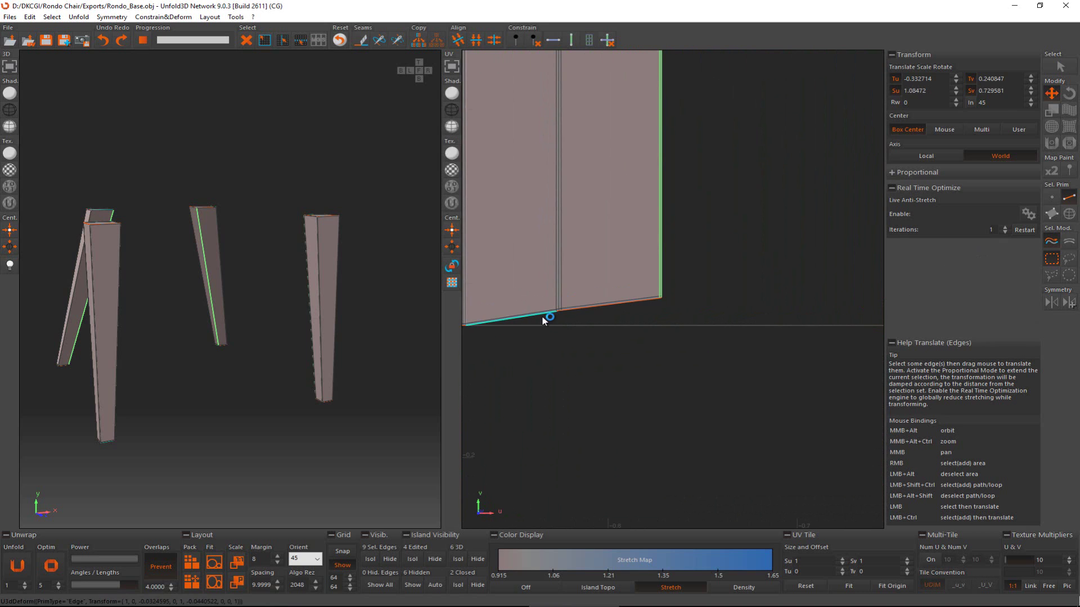
pyautogui.keyDown('ctrl'); pyautogui.keyDown('shift'); pyautogui.click(542, 316); pyautogui.keyUp('shift'); pyautogui.keyUp('ctrl')
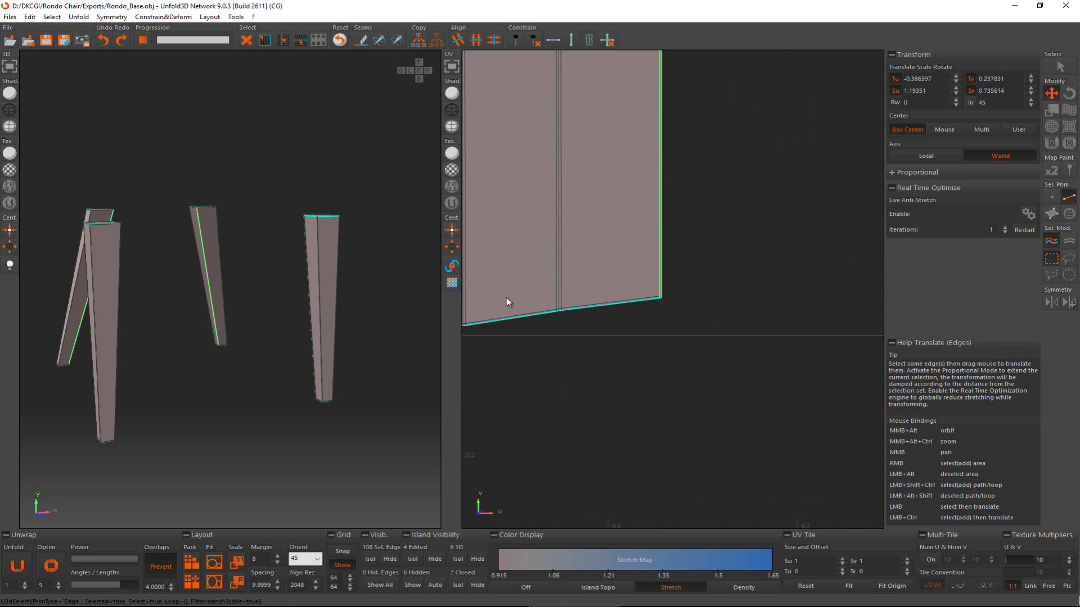
pyautogui.click(552, 41)
# - Select the four leg islands and optimize their UVs with the horizontal border constraints
pyautogui.scroll(-5, 629, 234)
pyautogui.scroll(-3, 652, 238)
pyautogui.moveTo(763, 129); pyautogui.dragTo(606, 258, button='middle')
pyautogui.press('F4')
pyautogui.scroll(-3, 638, 238)
pyautogui.moveTo(761, 199); pyautogui.dragTo(458, 362, button='right')
pyautogui.moveTo(458, 367); pyautogui.dragTo(458, 367)
pyautogui.click(51, 566)
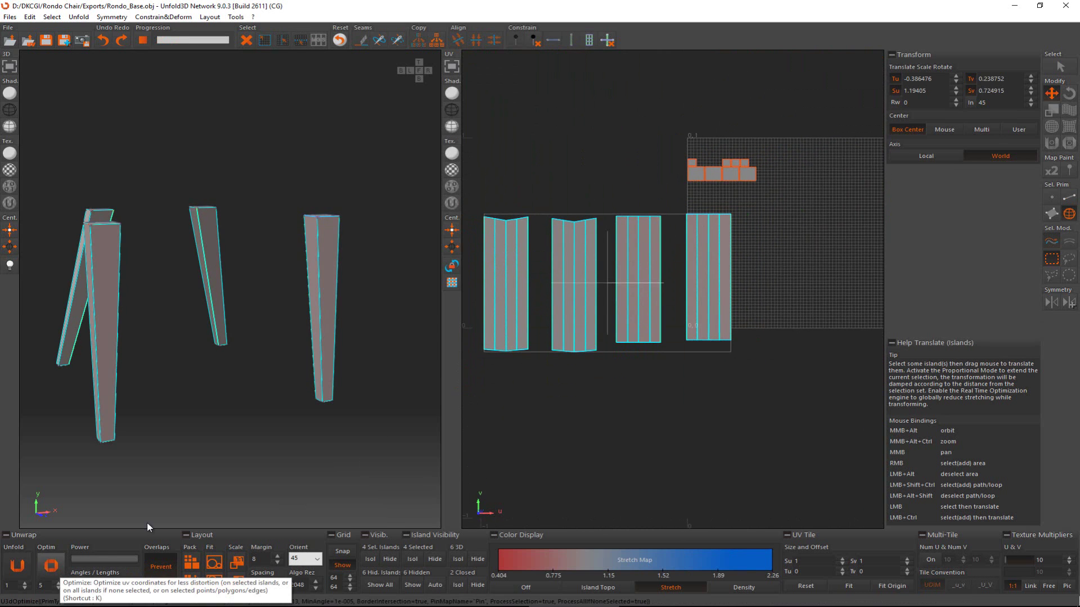
# - Paint over the four leg islands with the Optimize brush and the Unfold brush, both at 0.25 radius and 0.5 pressure
pyautogui.click(1068, 143)
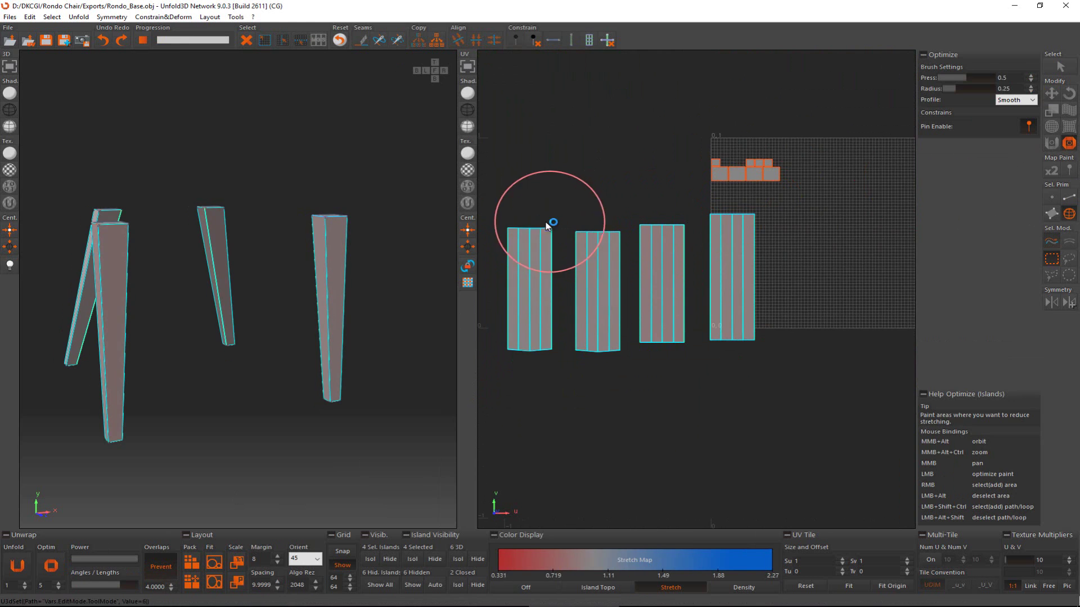
pyautogui.moveTo(790, 228)
pyautogui.mouseDown()
pyautogui.moveTo(757, 334)
pyautogui.moveTo(516, 350)
pyautogui.moveTo(489, 331)
pyautogui.moveTo(573, 242)
pyautogui.mouseUp()
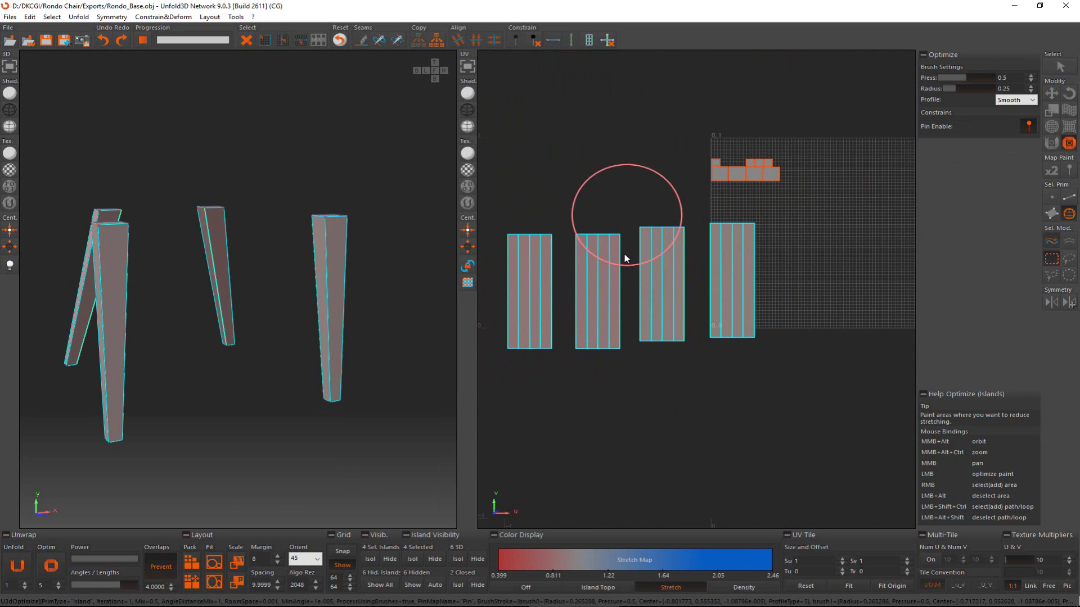
pyautogui.press('F6')
pyautogui.moveTo(753, 272)
pyautogui.mouseDown()
pyautogui.moveTo(692, 302)
pyautogui.moveTo(512, 249)
pyautogui.moveTo(544, 352)
pyautogui.mouseUp()
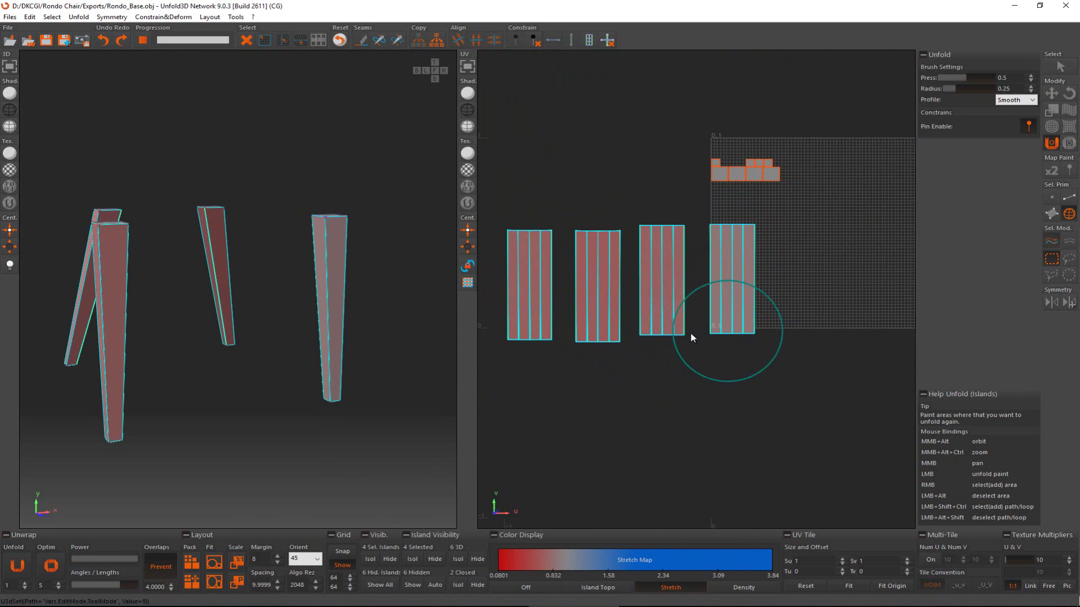
# - Leave the brush mode and run Optimize on the four selected leg islands
pyautogui.press('Escape')
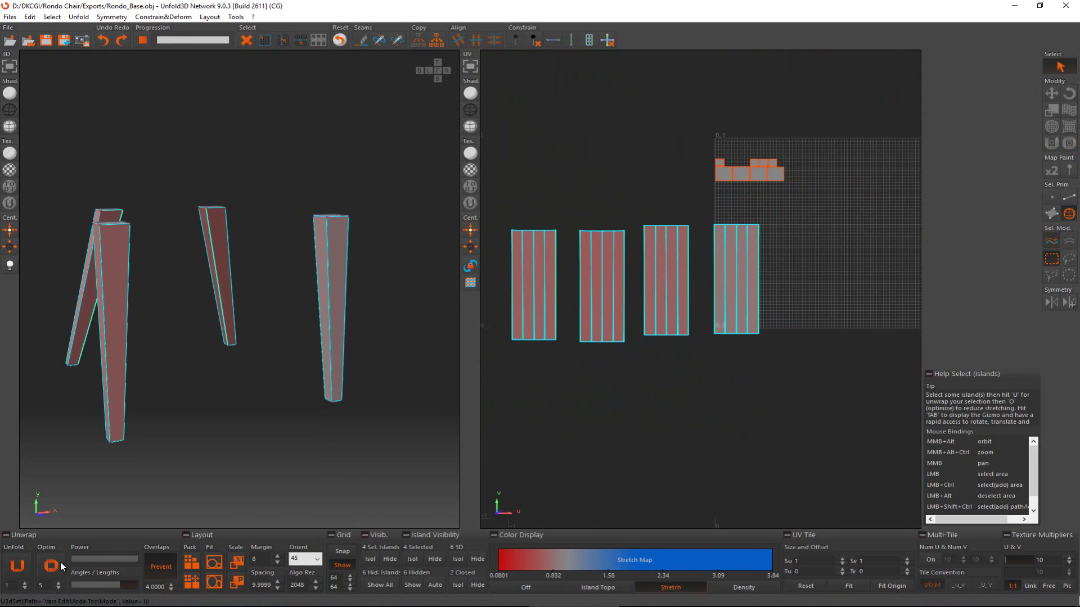
pyautogui.click(47, 567)
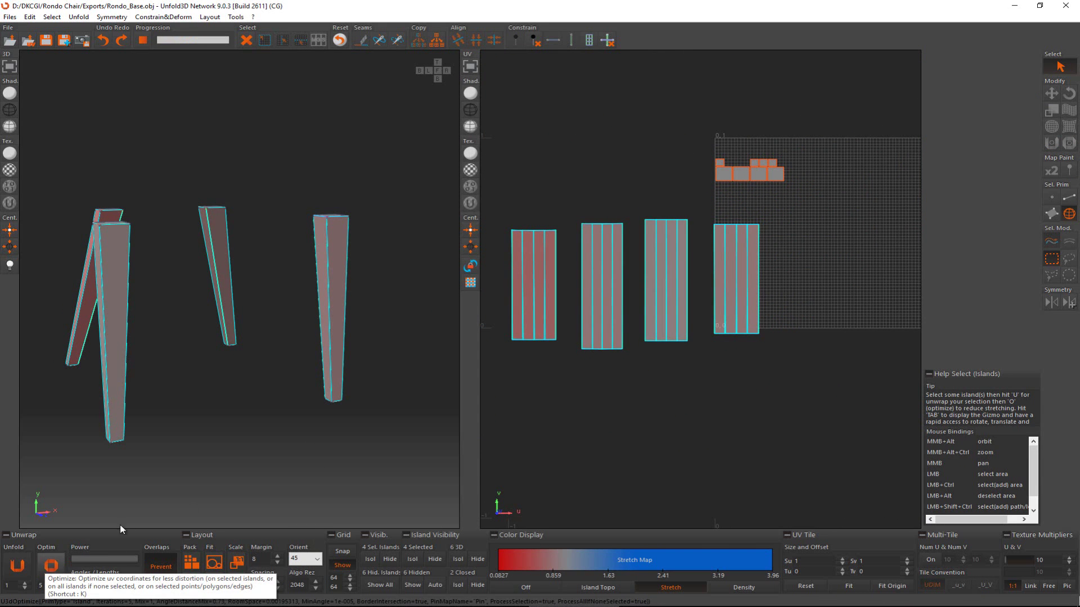
pyautogui.moveTo(605, 179); pyautogui.dragTo(584, 218, button='middle')
pyautogui.scroll(-3, 585, 217)
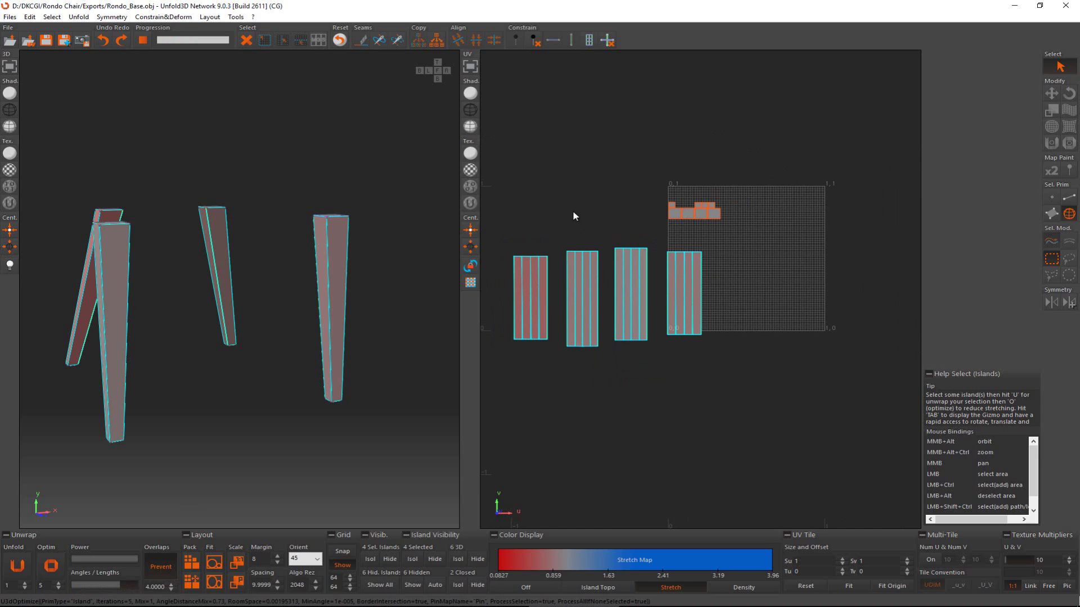
# - Move the leg islands and the small cap islands together out of the UV tile, and unhide all the chair's islands
pyautogui.keyDown('ctrl'); pyautogui.moveTo(631, 176); pyautogui.dragTo(679, 211); pyautogui.keyUp('ctrl')
pyautogui.press('Tab')
pyautogui.click(679, 211)
pyautogui.click(412, 585)
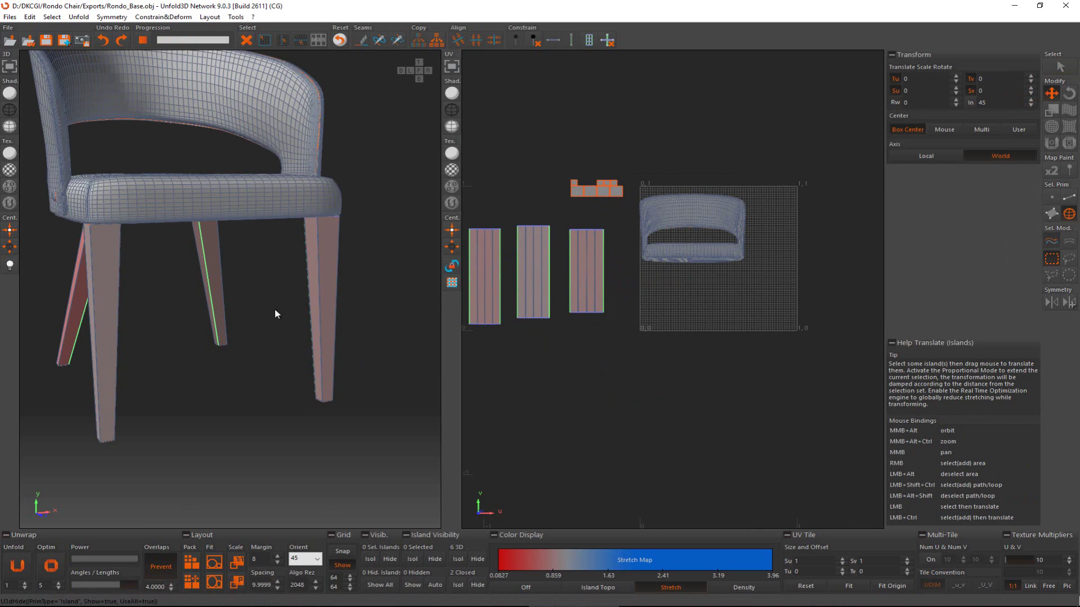
# - Select the seat cushion and isolate it in both views
pyautogui.moveTo(212, 192); pyautogui.dragTo(267, 301, button='middle')
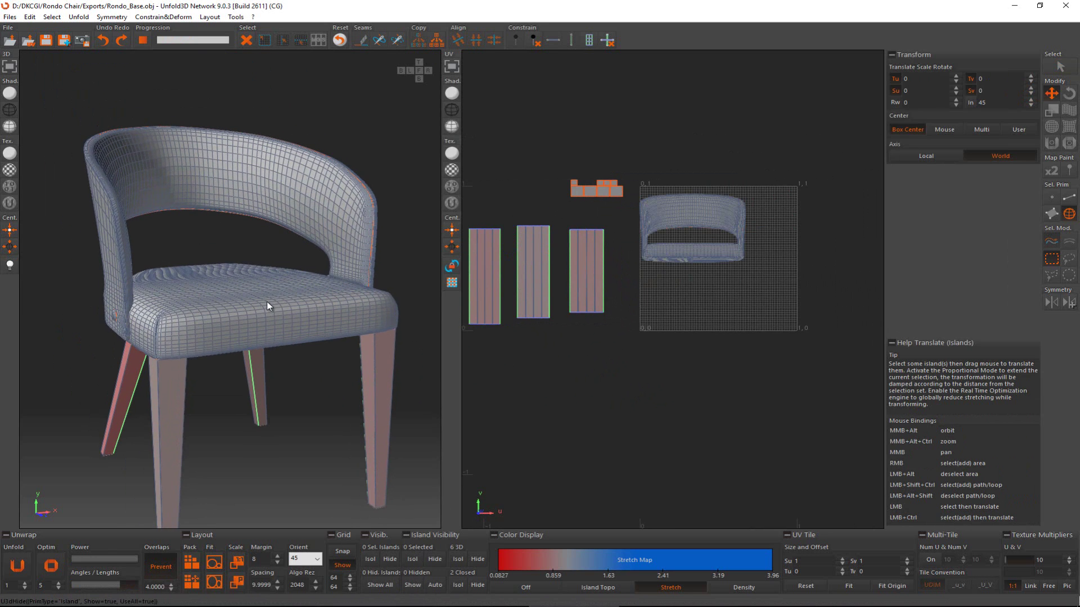
pyautogui.click(176, 315)
pyautogui.keyDown('alt'); pyautogui.moveTo(214, 303); pyautogui.dragTo(234, 322, button='middle'); pyautogui.keyUp('alt')
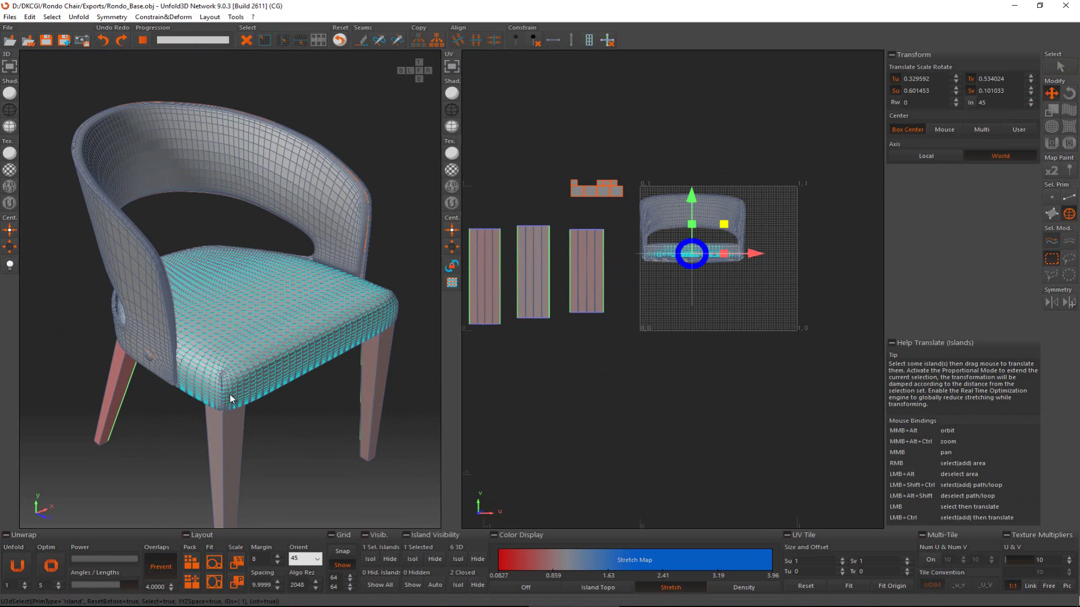
pyautogui.keyDown('ctrl'); pyautogui.keyDown('alt'); pyautogui.moveTo(229, 394); pyautogui.dragTo(396, 511, button='middle'); pyautogui.keyUp('alt'); pyautogui.keyUp('ctrl')
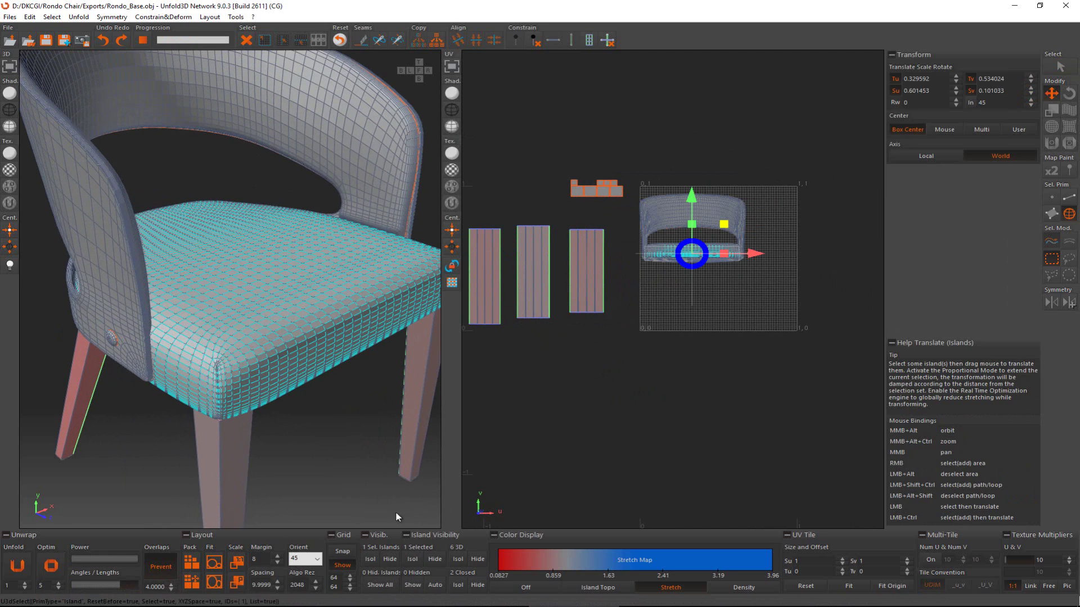
pyautogui.click(413, 559)
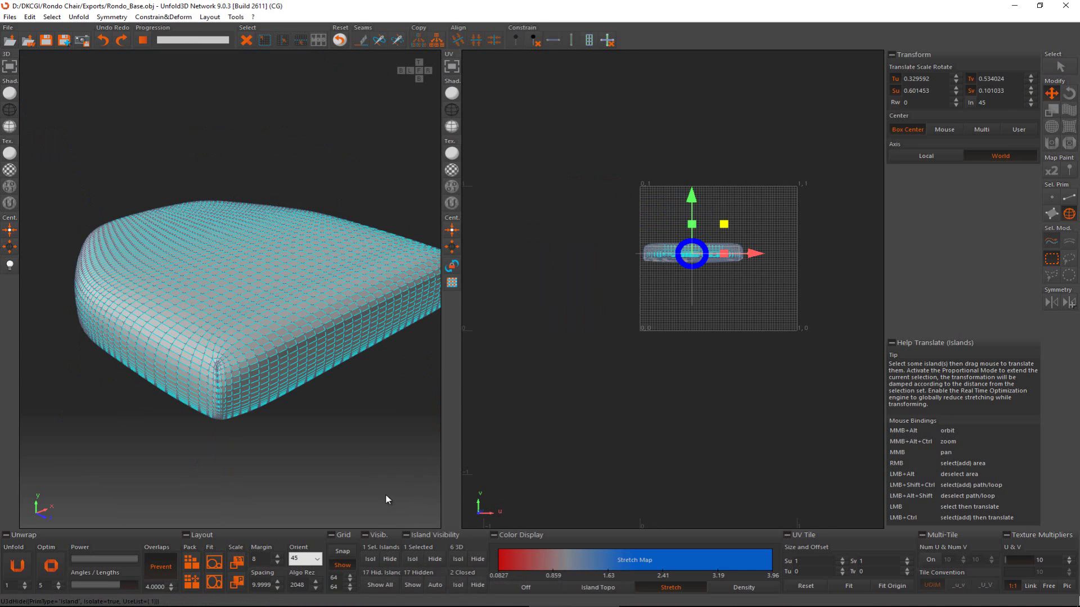
# - Select the edge loop around the seat cushion's lower perimeter and cut it as a seam
pyautogui.click(336, 429)
pyautogui.scroll(10, 222, 369)
pyautogui.keyDown('alt'); pyautogui.moveTo(256, 369); pyautogui.dragTo(238, 139, button='middle'); pyautogui.keyUp('alt')
pyautogui.press('F2')
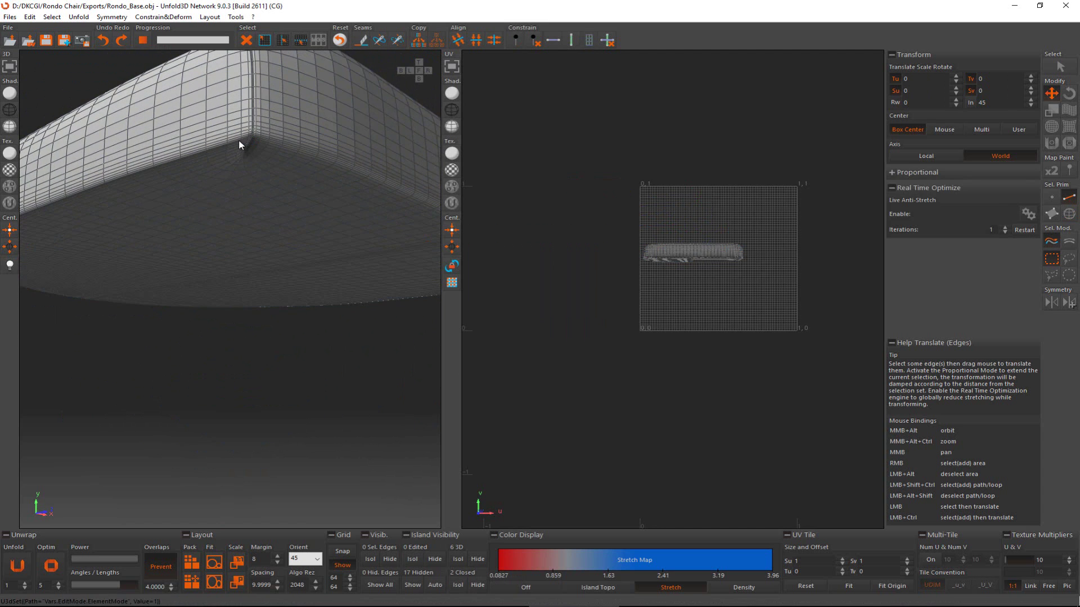
pyautogui.click(237, 141)
pyautogui.scroll(5, 238, 142)
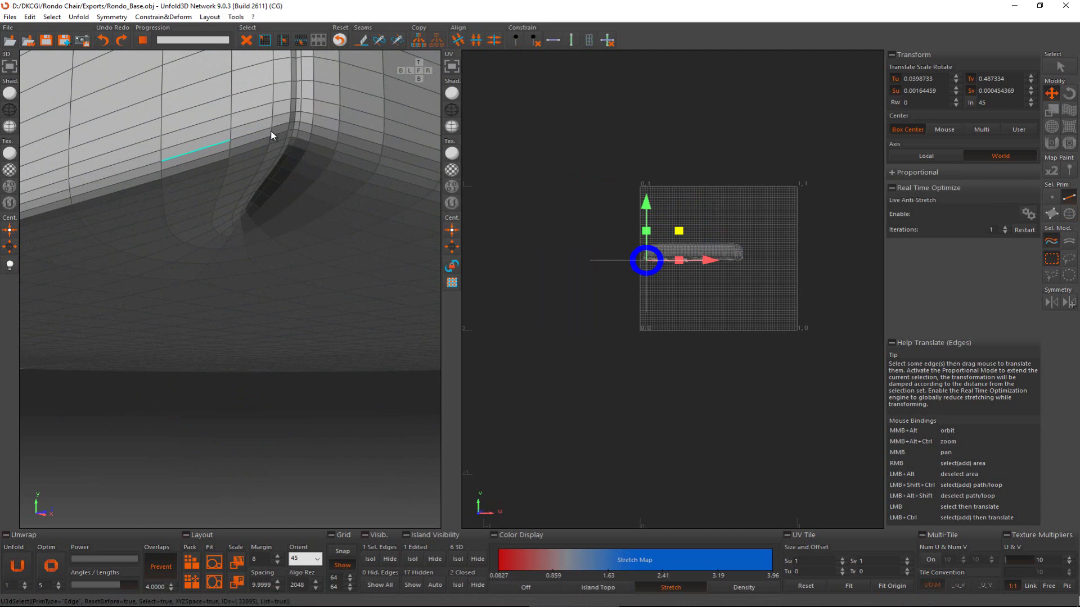
pyautogui.click(277, 136)
pyautogui.doubleClick(277, 136)
pyautogui.scroll(-5, 277, 135)
pyautogui.press('c')
# - Select the vertical edge run along one front corner of the seat cushion and cut it as a seam
pyautogui.keyDown('alt'); pyautogui.moveTo(277, 135); pyautogui.dragTo(276, 147, button='middle'); pyautogui.keyUp('alt')
pyautogui.keyDown('alt'); pyautogui.moveTo(262, 203); pyautogui.dragTo(280, 170, button='middle'); pyautogui.keyUp('alt')
pyautogui.keyDown('alt'); pyautogui.moveTo(300, 363); pyautogui.dragTo(259, 268, button='middle'); pyautogui.keyUp('alt')
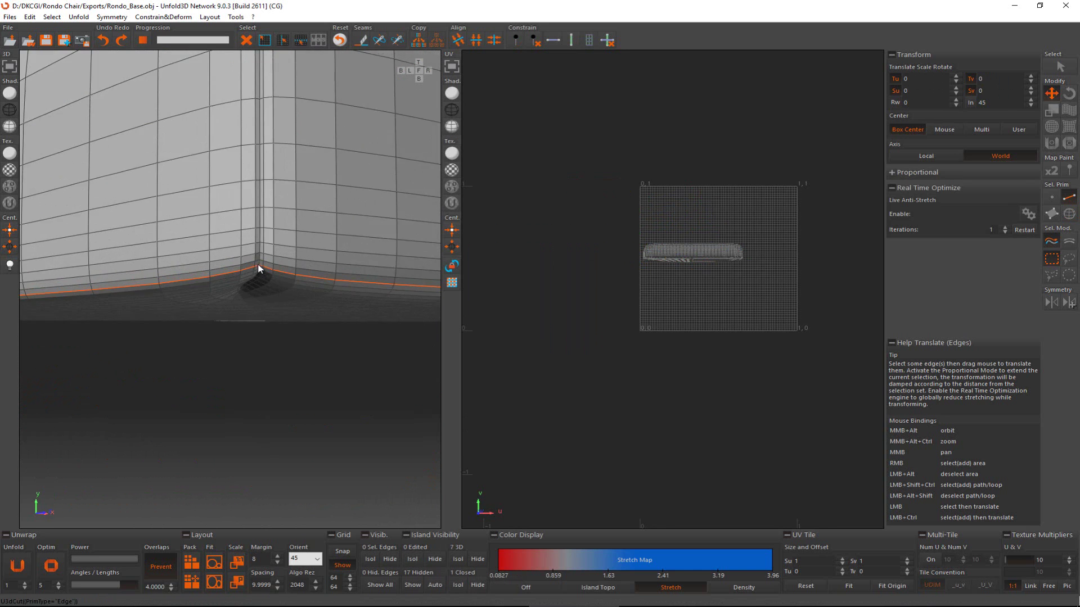
pyautogui.scroll(1, 260, 257)
pyautogui.click(261, 253)
pyautogui.keyDown('alt'); pyautogui.moveTo(270, 188); pyautogui.dragTo(267, 214, button='middle'); pyautogui.keyUp('alt')
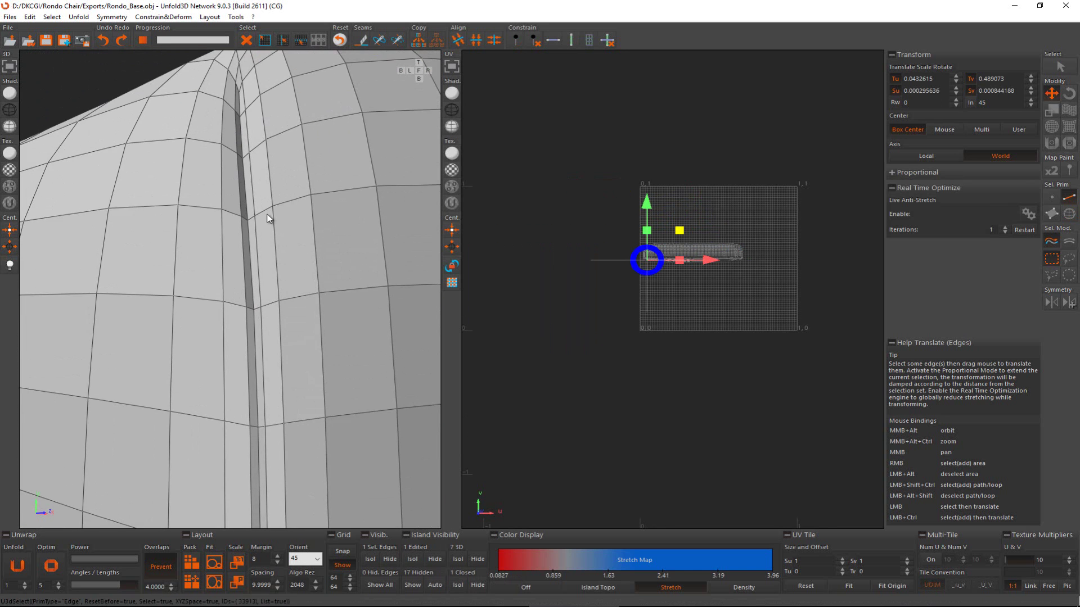
pyautogui.press('l')
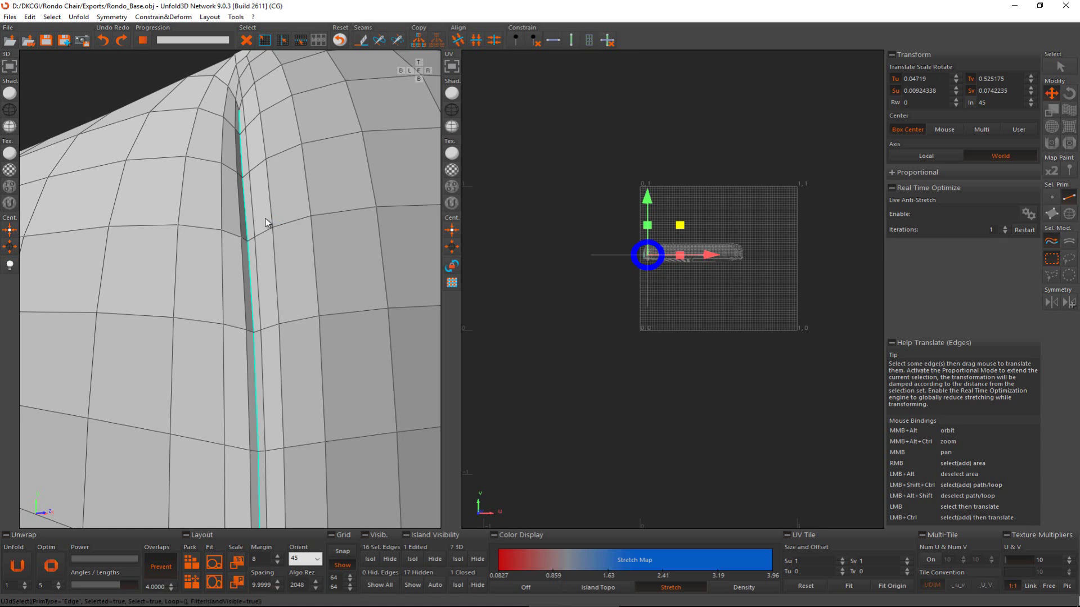
pyautogui.keyDown('alt'); pyautogui.moveTo(240, 117); pyautogui.dragTo(112, 126, button='middle'); pyautogui.keyUp('alt')
pyautogui.press('c')
# - Cut a matching vertical seam along the seat cushion's other front corner
pyautogui.scroll(-3, 203, 106)
pyautogui.scroll(-3, 203, 107)
pyautogui.scroll(2, 187, 113)
pyautogui.scroll(5, 194, 108)
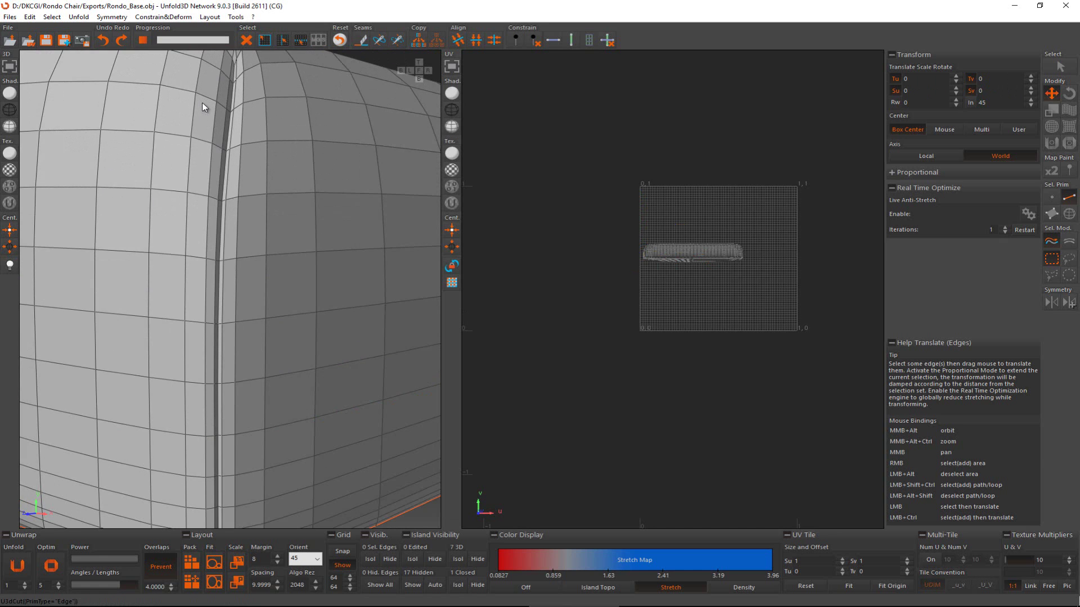
pyautogui.click(235, 76)
pyautogui.keyDown('ctrl'); pyautogui.keyDown('shift'); pyautogui.click(234, 75); pyautogui.keyUp('shift'); pyautogui.keyUp('ctrl')
pyautogui.press('c')
# - Unfold the cut seat cushion into its top and underside islands
pyautogui.scroll(-6, 234, 74)
pyautogui.keyDown('alt'); pyautogui.moveTo(234, 74); pyautogui.dragTo(289, 178, button='middle'); pyautogui.keyUp('alt')
pyautogui.press('u')
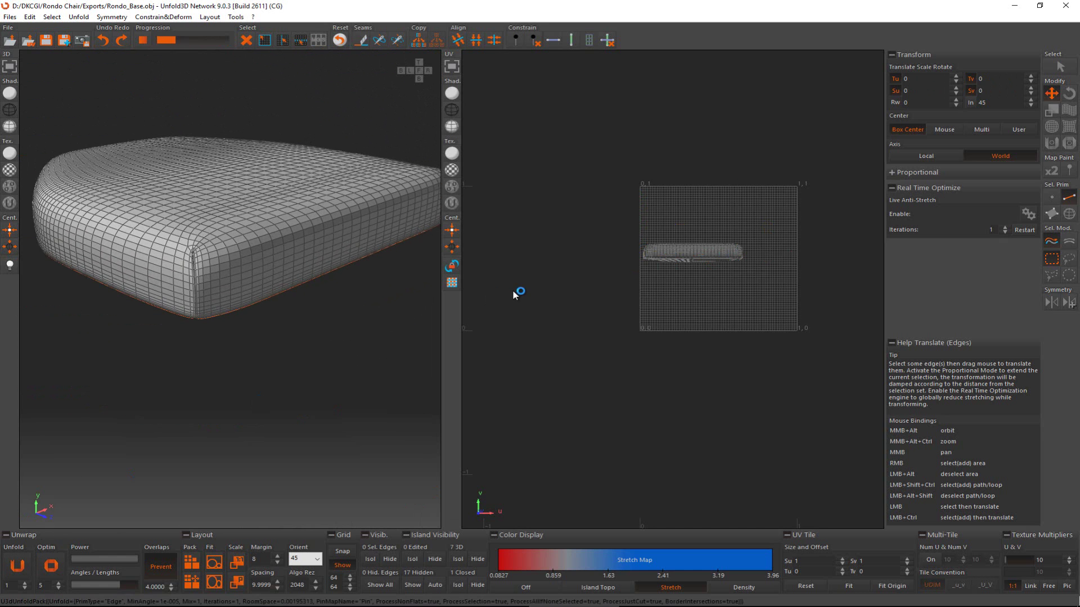
# - Rotate the two seat cushion islands upright and place them side by side below the UV tile
pyautogui.press('F4')
pyautogui.click(696, 291)
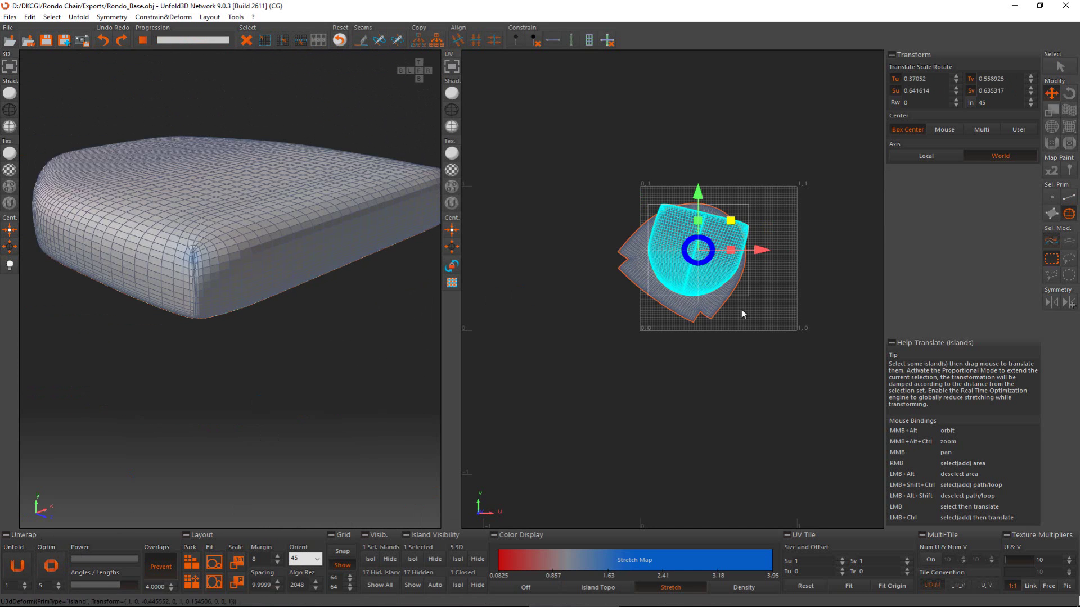
pyautogui.press('e')
pyautogui.moveTo(800, 302); pyautogui.dragTo(806, 288)
pyautogui.moveTo(808, 288); pyautogui.dragTo(807, 285)
pyautogui.moveTo(695, 319); pyautogui.dragTo(777, 433)
pyautogui.press('w')
pyautogui.moveTo(780, 185); pyautogui.dragTo(686, 280, button='right')
pyautogui.moveTo(687, 302); pyautogui.dragTo(697, 482)
pyautogui.click(670, 370)
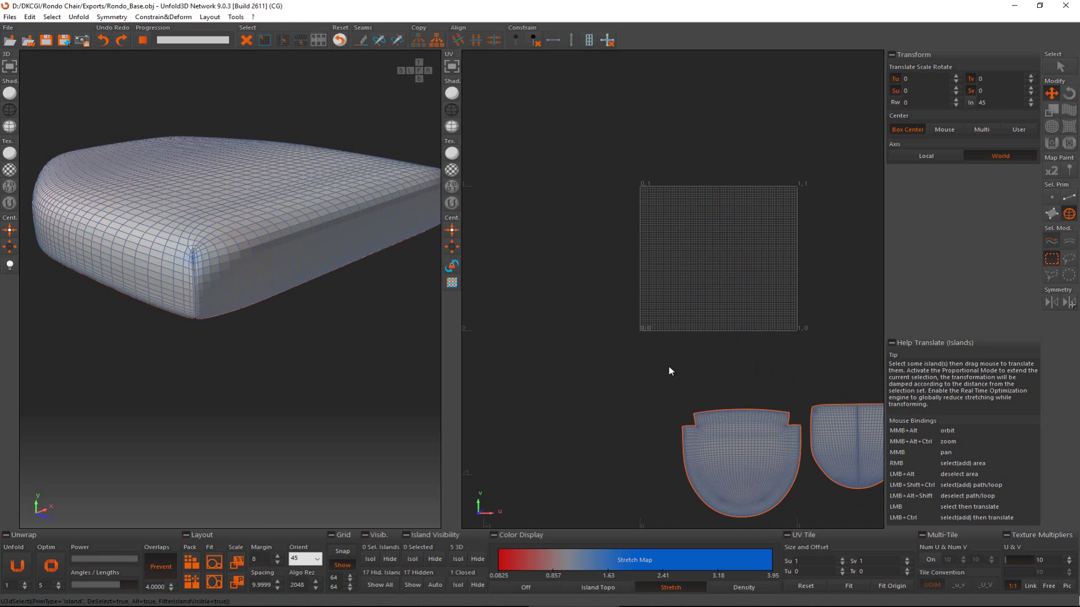
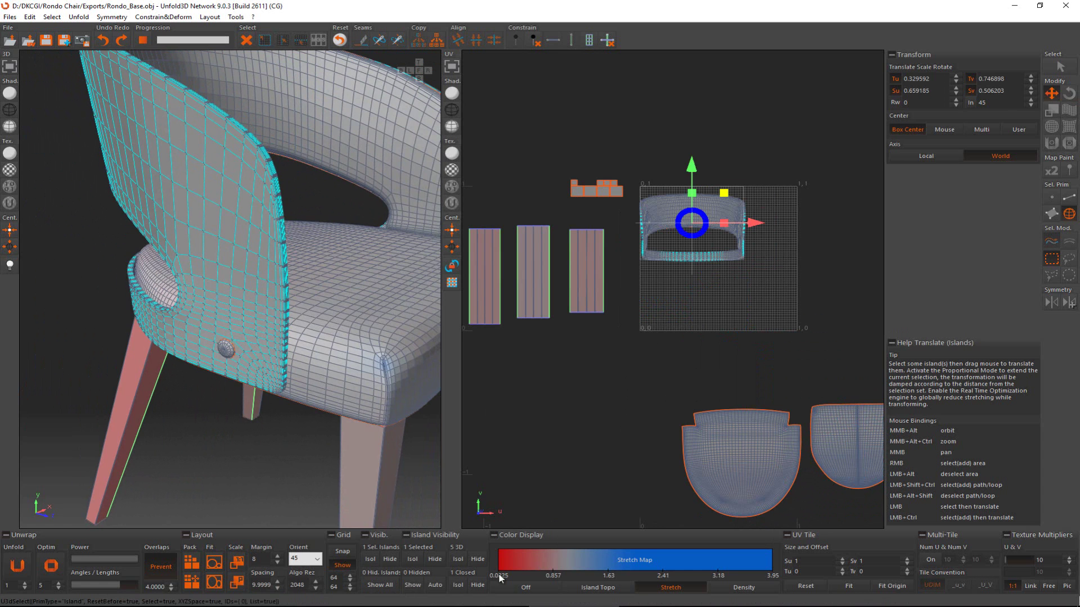
# - Isolate the backrest shell and select the edge loops bordering its rim on the outer and inner faces
pyautogui.click(417, 559)
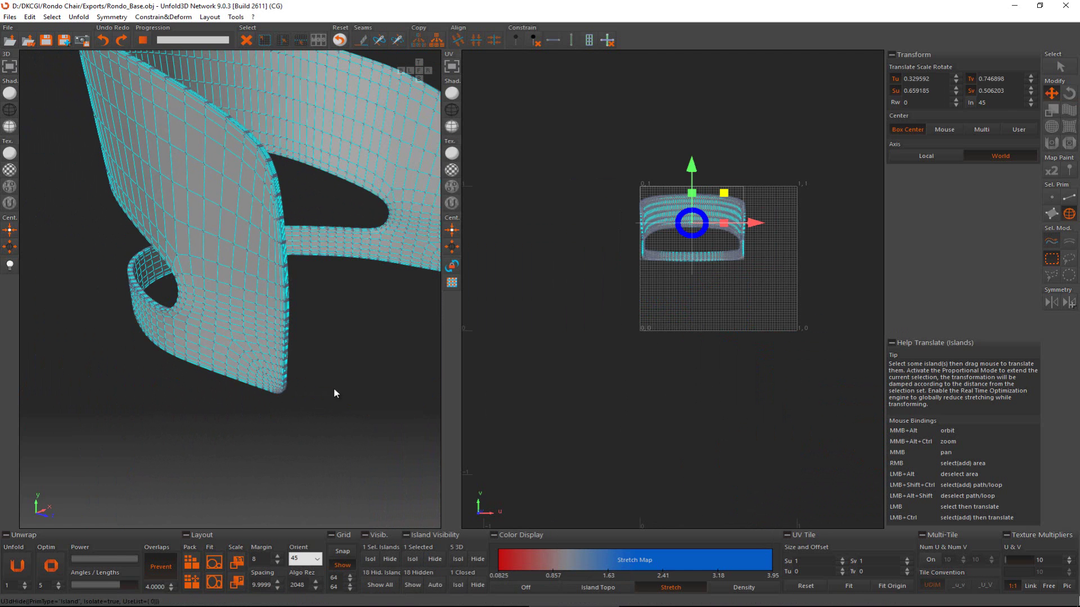
pyautogui.click(349, 349)
pyautogui.scroll(3, 263, 157)
pyautogui.scroll(2, 264, 157)
pyautogui.press('F2')
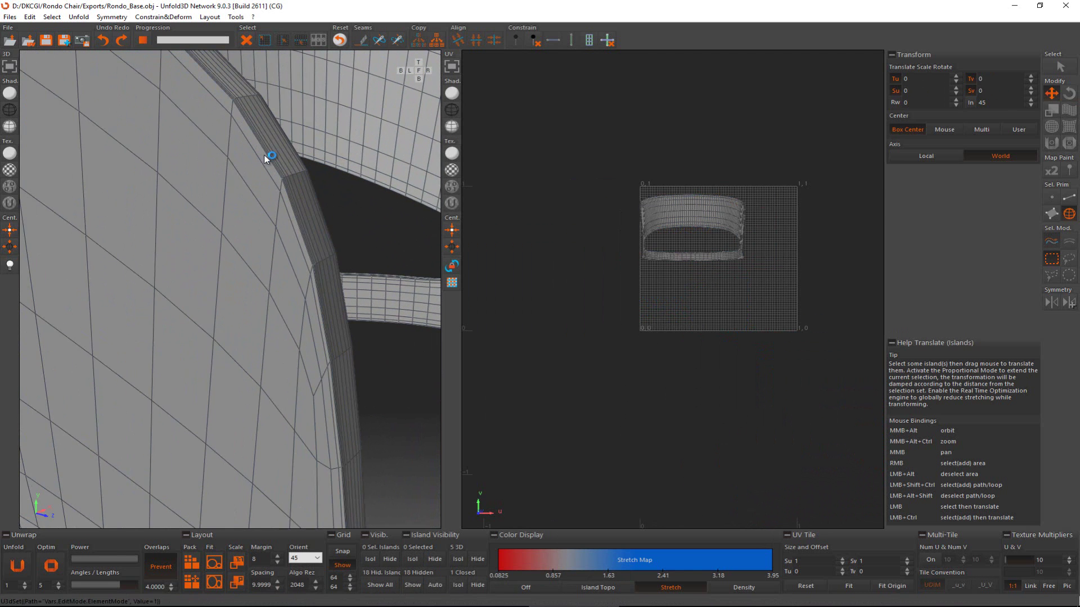
pyautogui.click(268, 158)
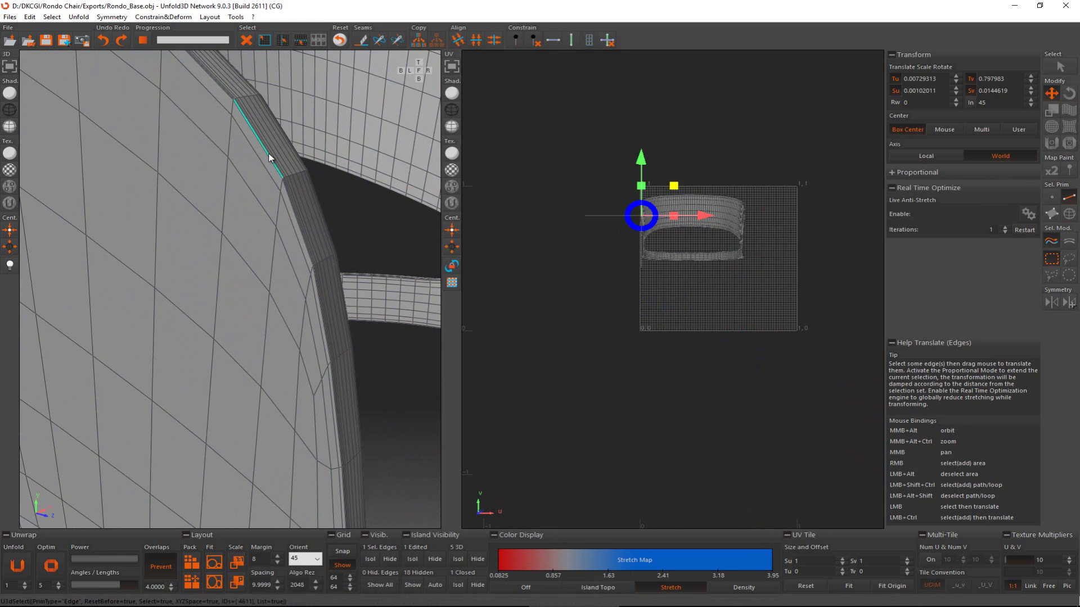
pyautogui.keyDown('alt'); pyautogui.moveTo(328, 164); pyautogui.dragTo(112, 237, button='middle'); pyautogui.keyUp('alt')
pyautogui.scroll(3, 268, 204)
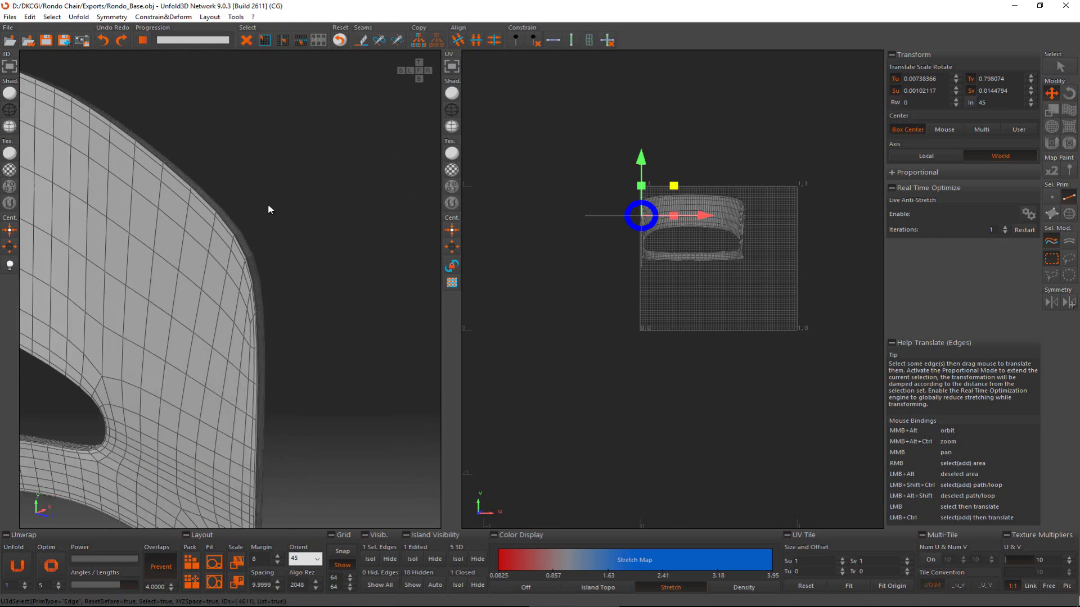
pyautogui.keyDown('alt'); pyautogui.moveTo(230, 224); pyautogui.dragTo(220, 239, button='middle'); pyautogui.keyUp('alt')
pyautogui.keyDown('ctrl'); pyautogui.click(220, 239); pyautogui.keyUp('ctrl')
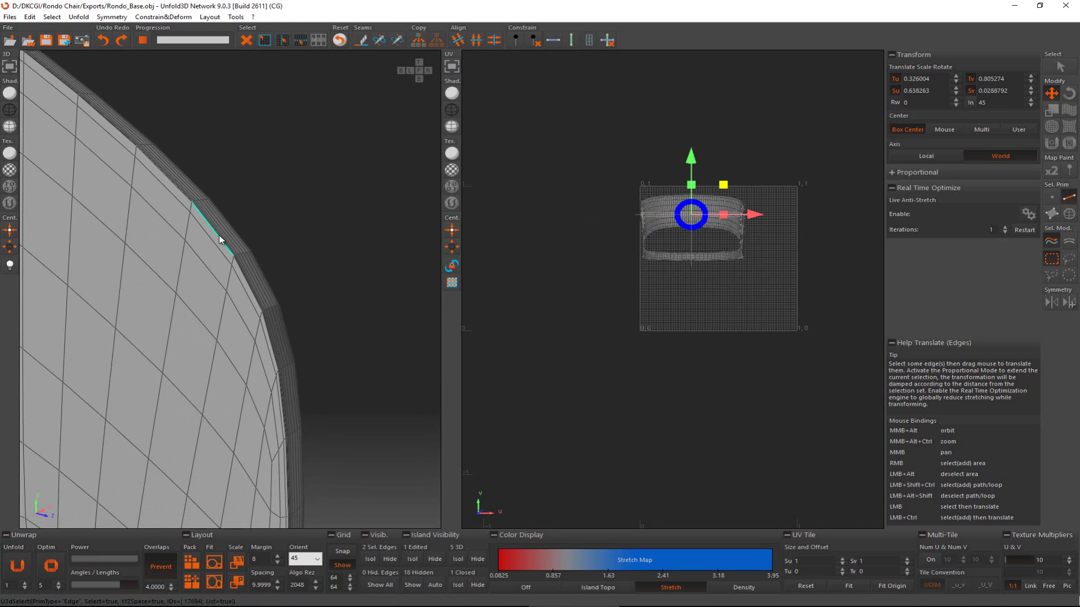
pyautogui.doubleClick(219, 239)
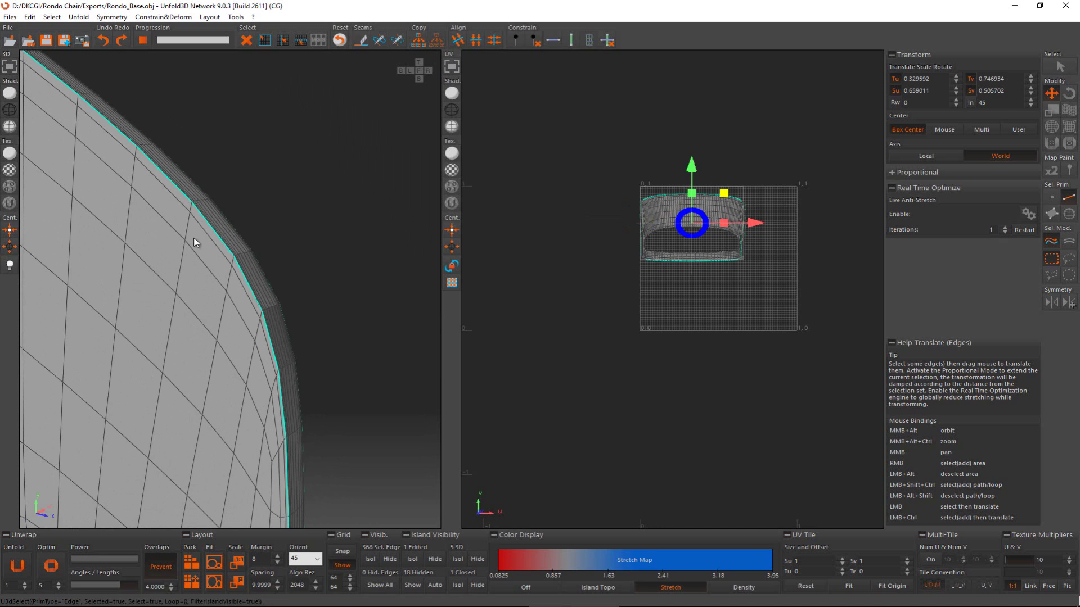
# - Add the edge loops around the backrest opening's rim to the selection and cut all selected loops as seams
pyautogui.keyDown('alt'); pyautogui.moveTo(219, 239); pyautogui.dragTo(245, 293, button='middle'); pyautogui.keyUp('alt')
pyautogui.scroll(6, 184, 299)
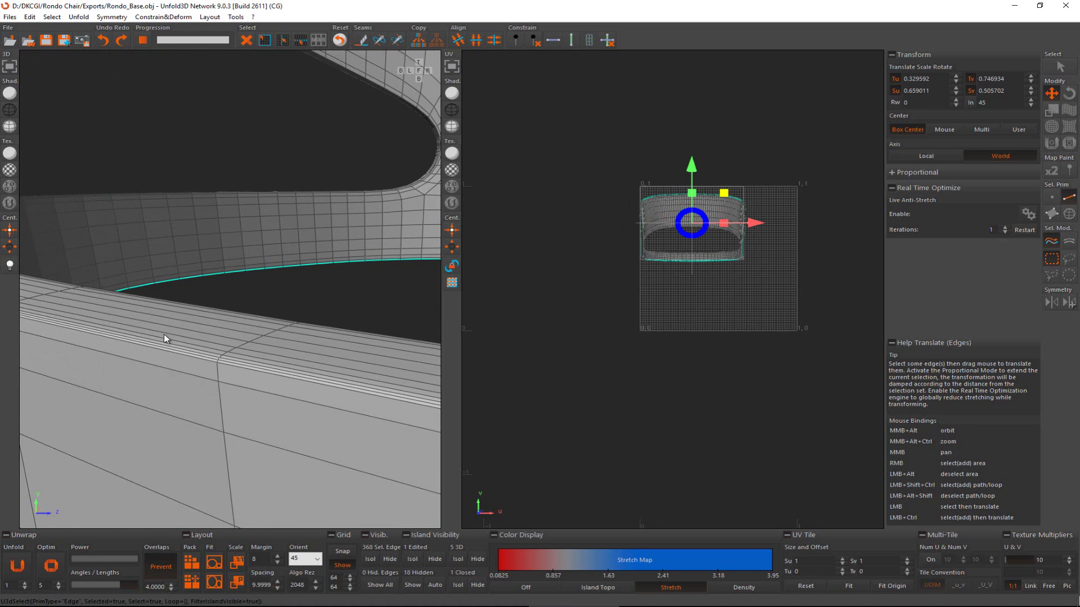
pyautogui.keyDown('ctrl'); pyautogui.click(164, 346); pyautogui.keyUp('ctrl')
pyautogui.keyDown('alt'); pyautogui.moveTo(156, 241); pyautogui.dragTo(291, 372, button='middle'); pyautogui.keyUp('alt')
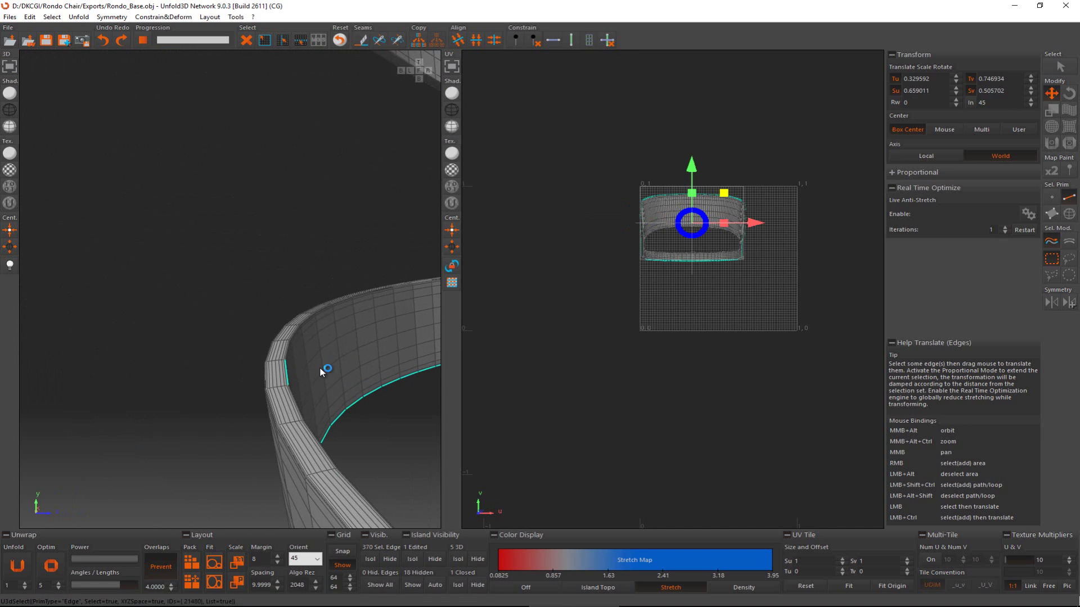
pyautogui.press('c')
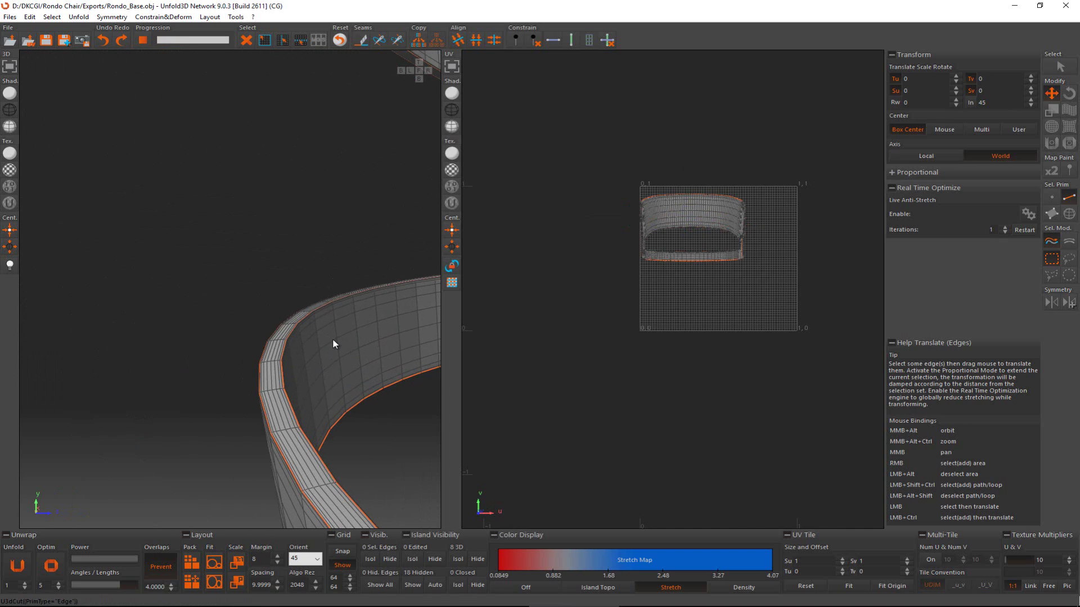
# - Cut a short seam across the backrest shell's outer rim strip at each of the two lower front corners
pyautogui.keyDown('alt'); pyautogui.moveTo(332, 338); pyautogui.dragTo(193, 212, button='middle'); pyautogui.keyUp('alt')
pyautogui.scroll(6, 193, 211)
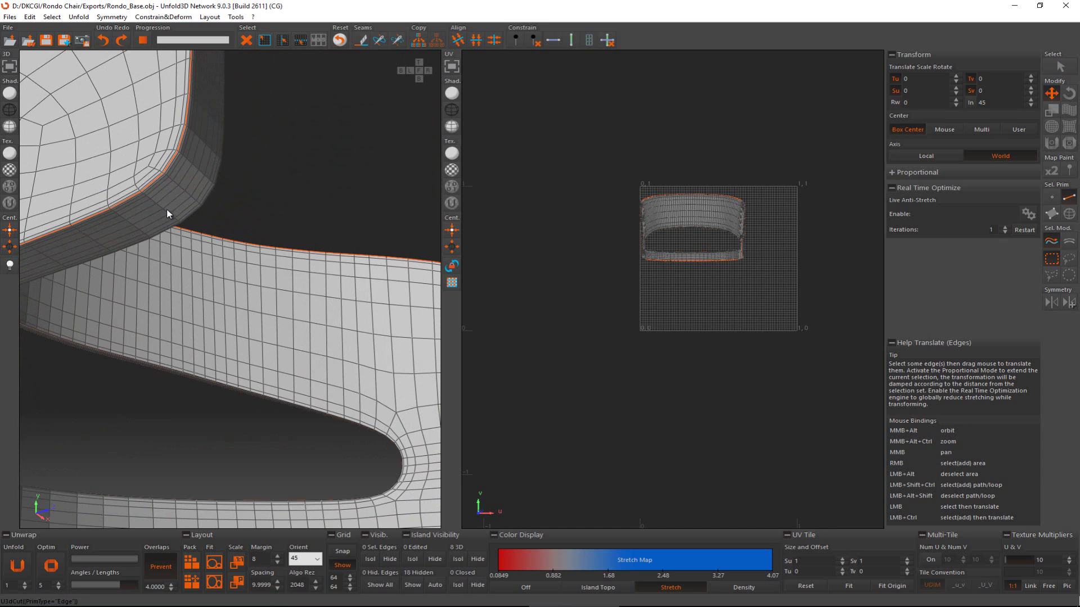
pyautogui.click(167, 211)
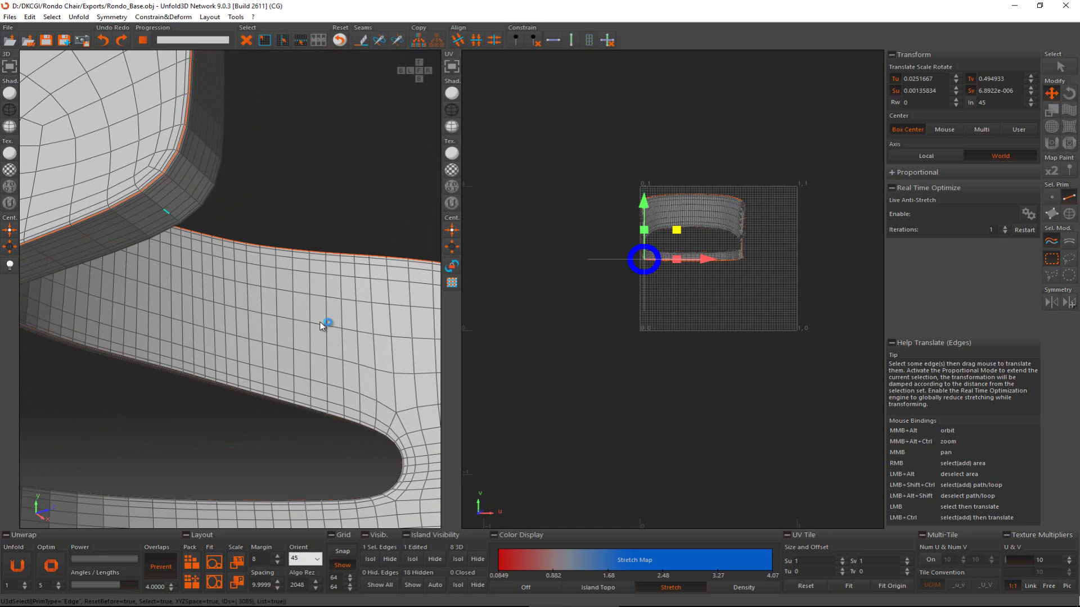
pyautogui.keyDown('alt'); pyautogui.moveTo(320, 322); pyautogui.dragTo(270, 311, button='middle'); pyautogui.keyUp('alt')
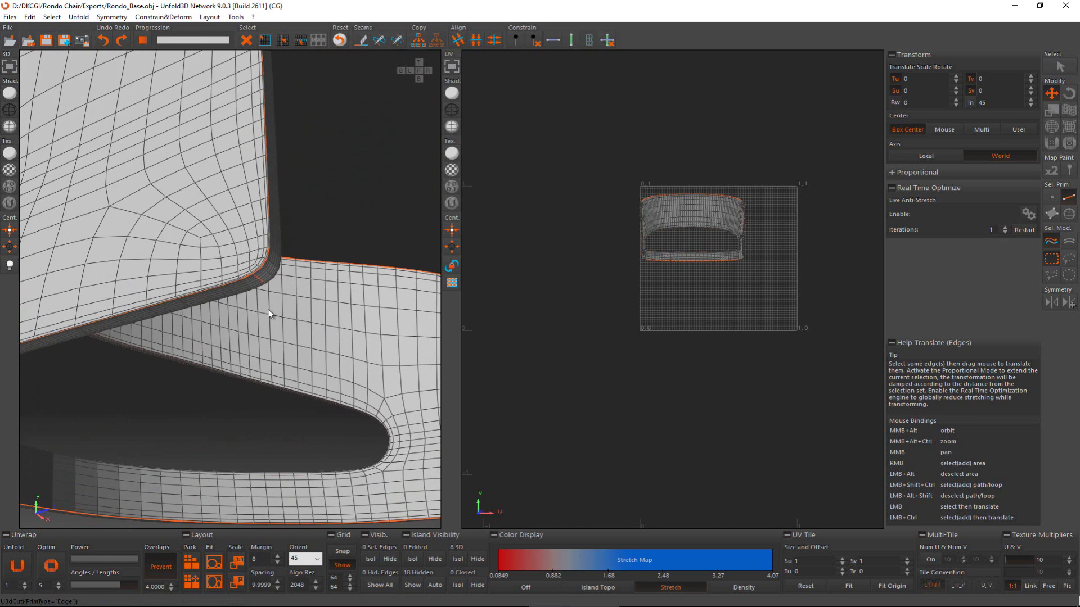
pyautogui.scroll(-3, 270, 309)
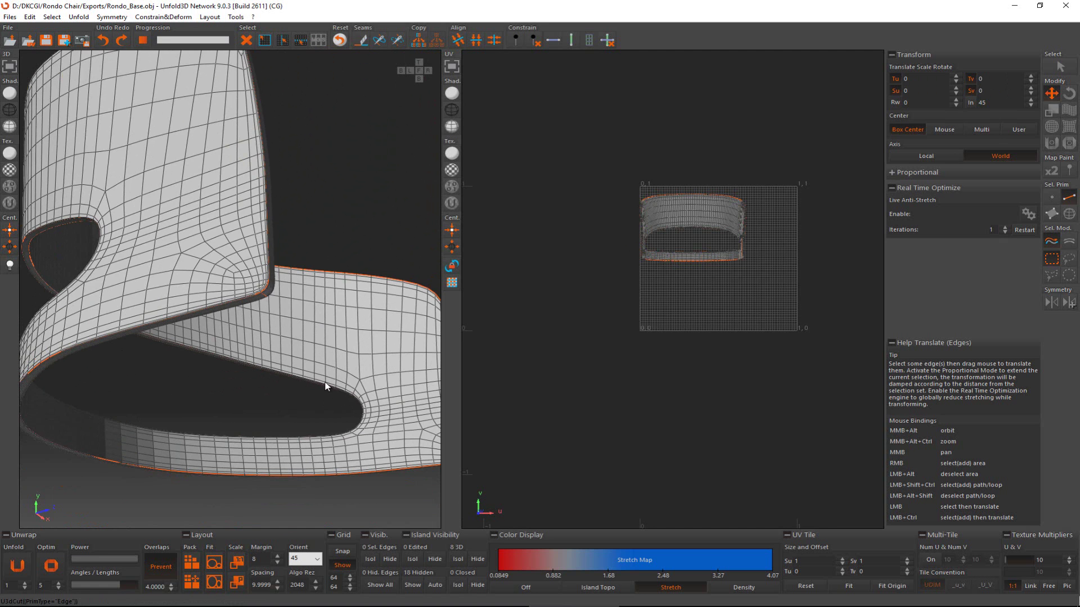
pyautogui.keyDown('alt'); pyautogui.moveTo(326, 386); pyautogui.dragTo(149, 381, button='middle'); pyautogui.keyUp('alt')
pyautogui.scroll(2, 221, 262)
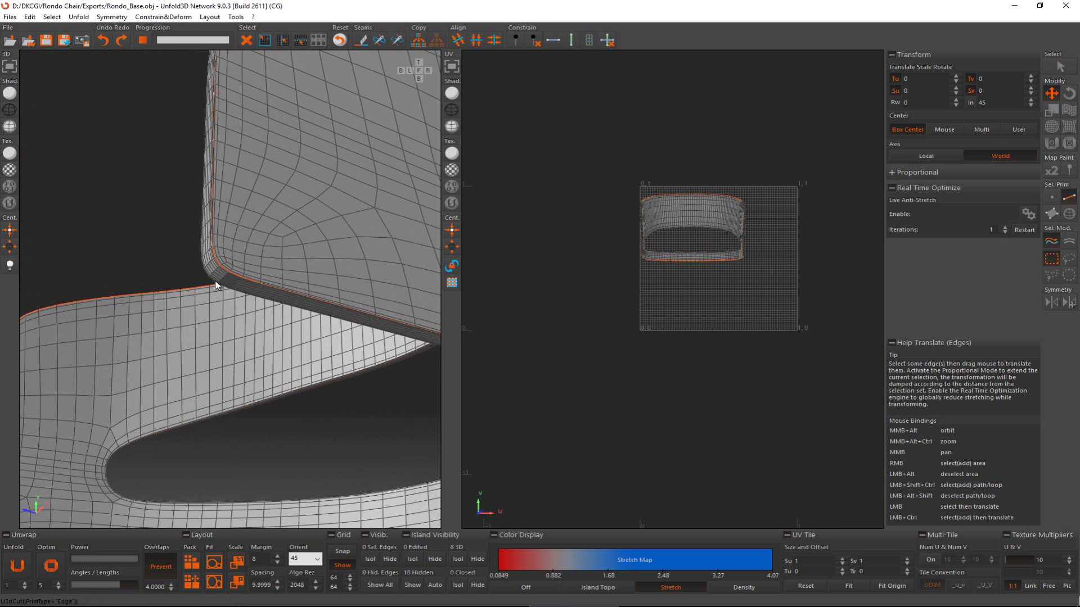
pyautogui.click(224, 280)
pyautogui.scroll(1, 225, 279)
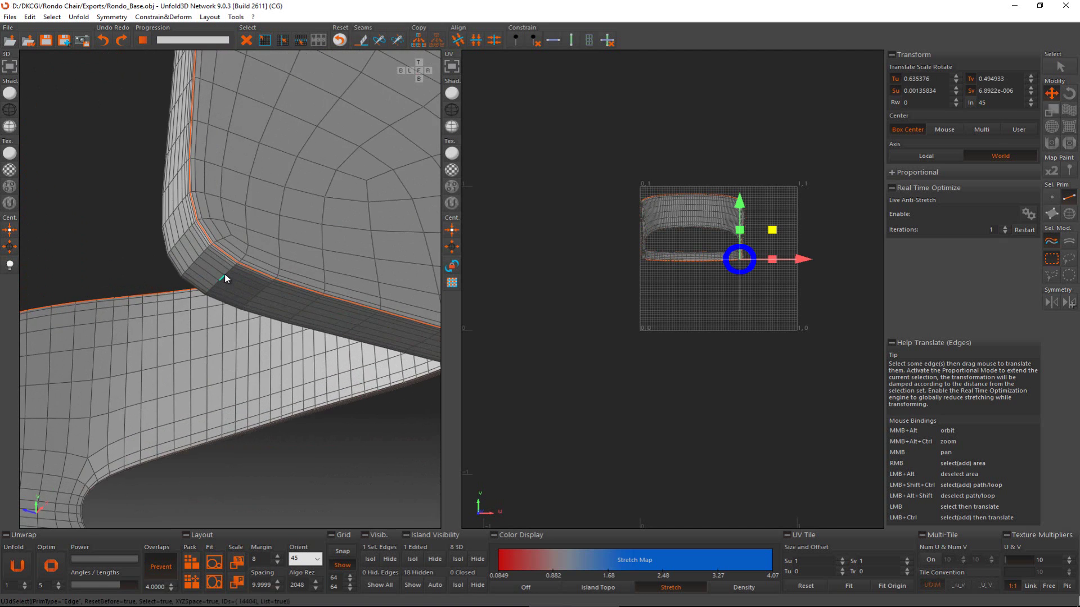
pyautogui.press('c')
pyautogui.scroll(-5, 225, 276)
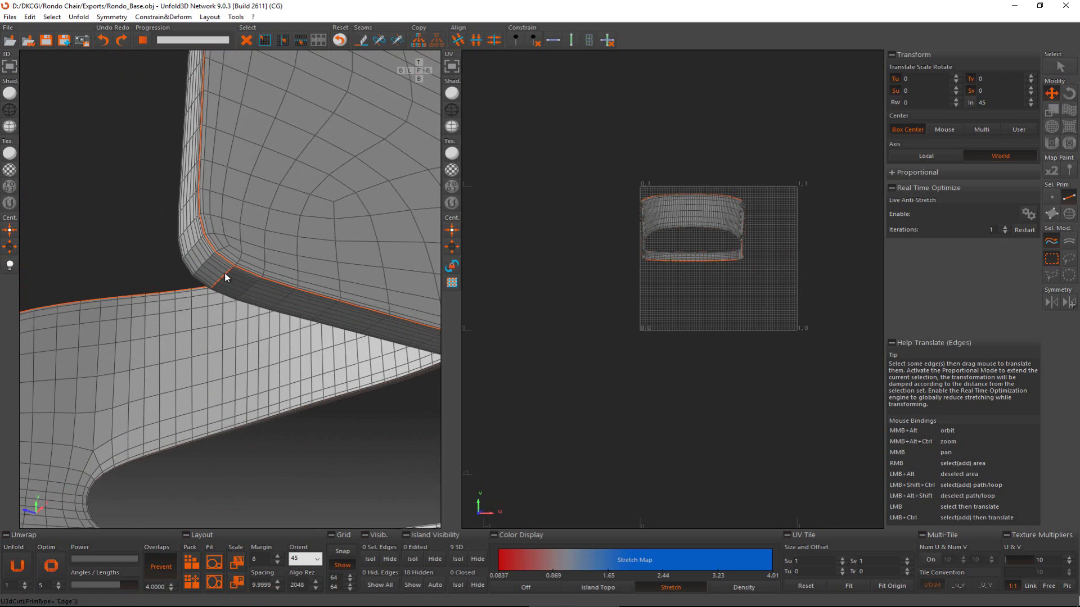
# - Cut a short seam across the inner rim strip of the backrest opening at both of its ends
pyautogui.keyDown('alt'); pyautogui.moveTo(222, 263); pyautogui.dragTo(409, 404, button='middle'); pyautogui.keyUp('alt')
pyautogui.scroll(10, 417, 322)
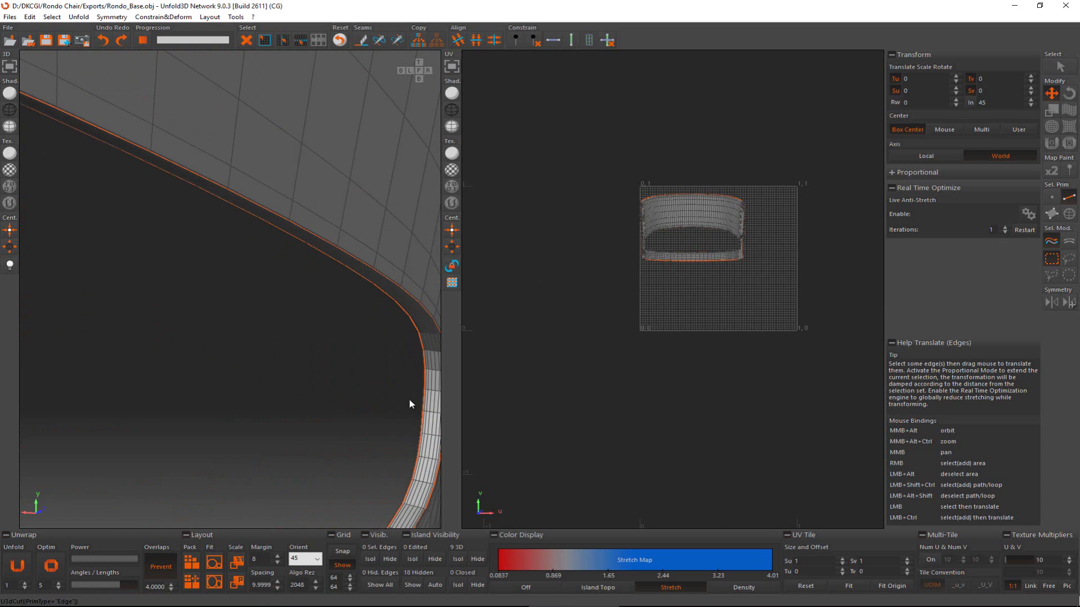
pyautogui.click(418, 508)
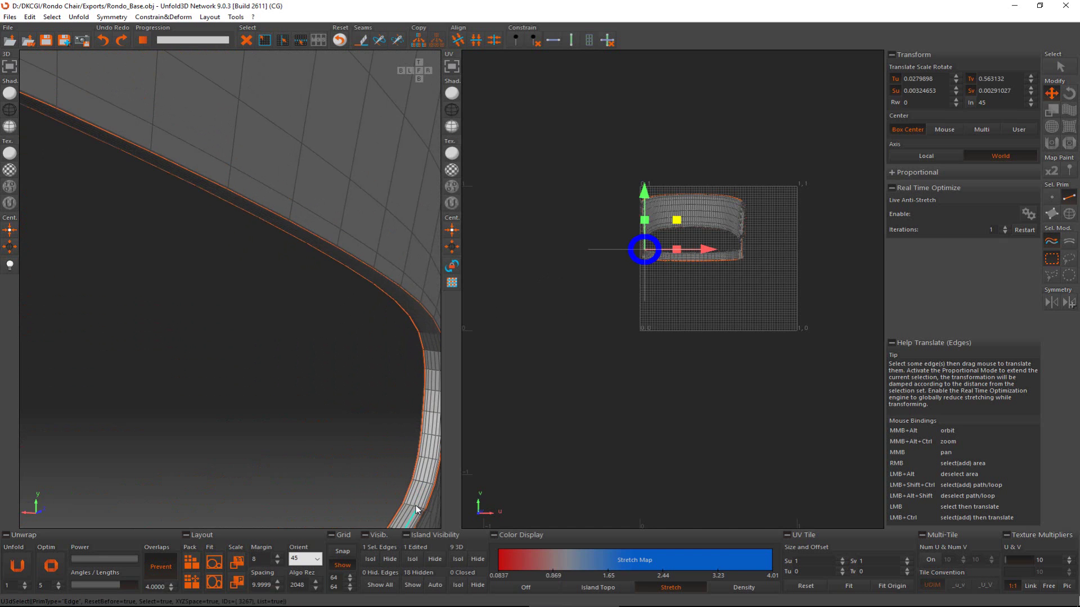
pyautogui.scroll(5, 418, 509)
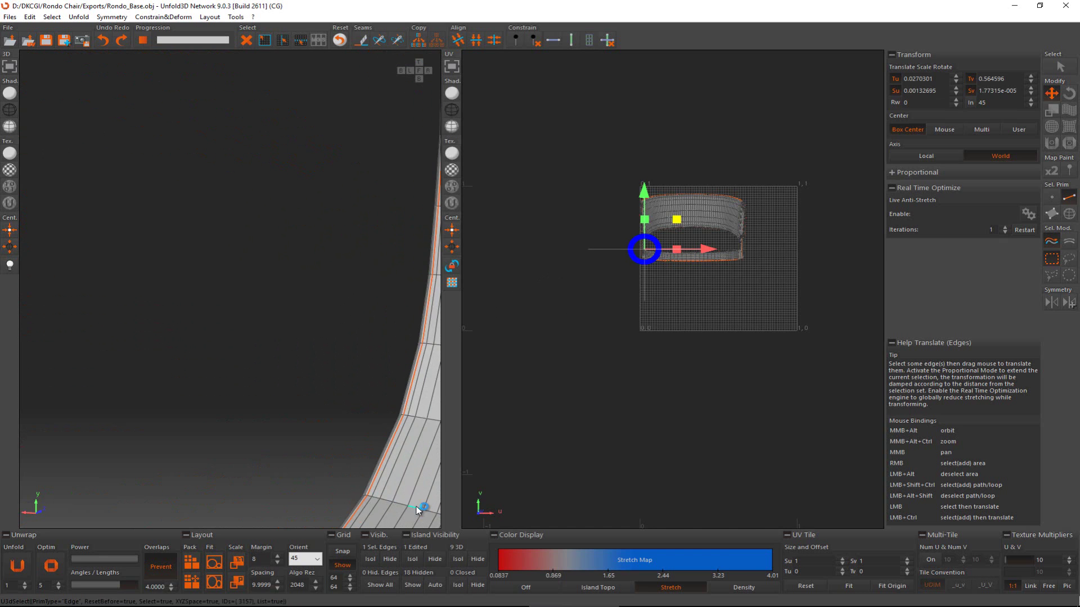
pyautogui.keyDown('alt'); pyautogui.moveTo(416, 505); pyautogui.dragTo(172, 364, button='middle'); pyautogui.keyUp('alt')
pyautogui.scroll(6, 173, 368)
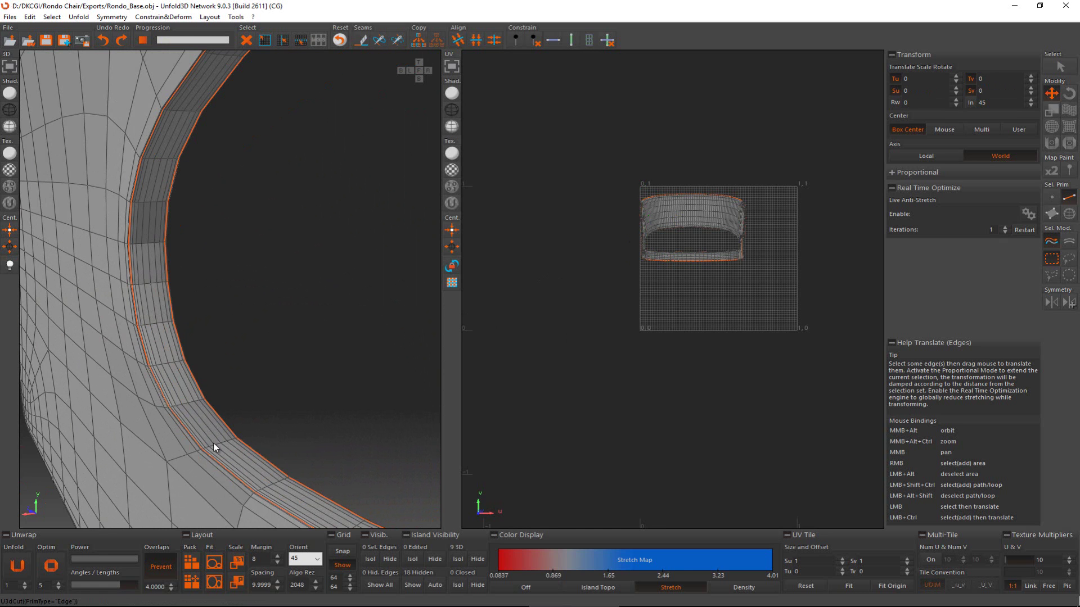
pyautogui.click(217, 444)
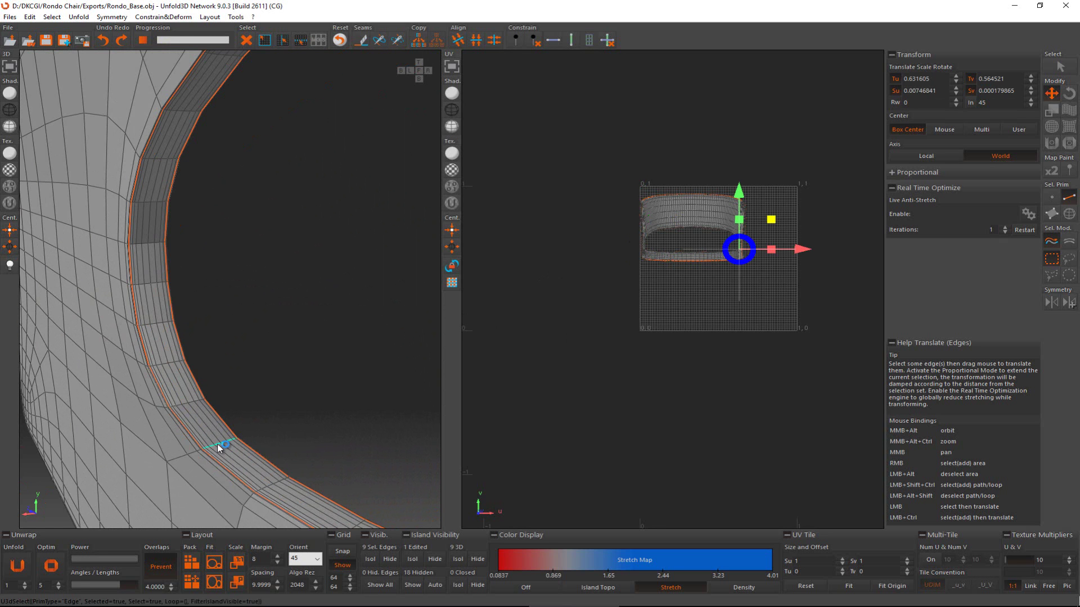
pyautogui.press('c')
pyautogui.scroll(-8, 252, 437)
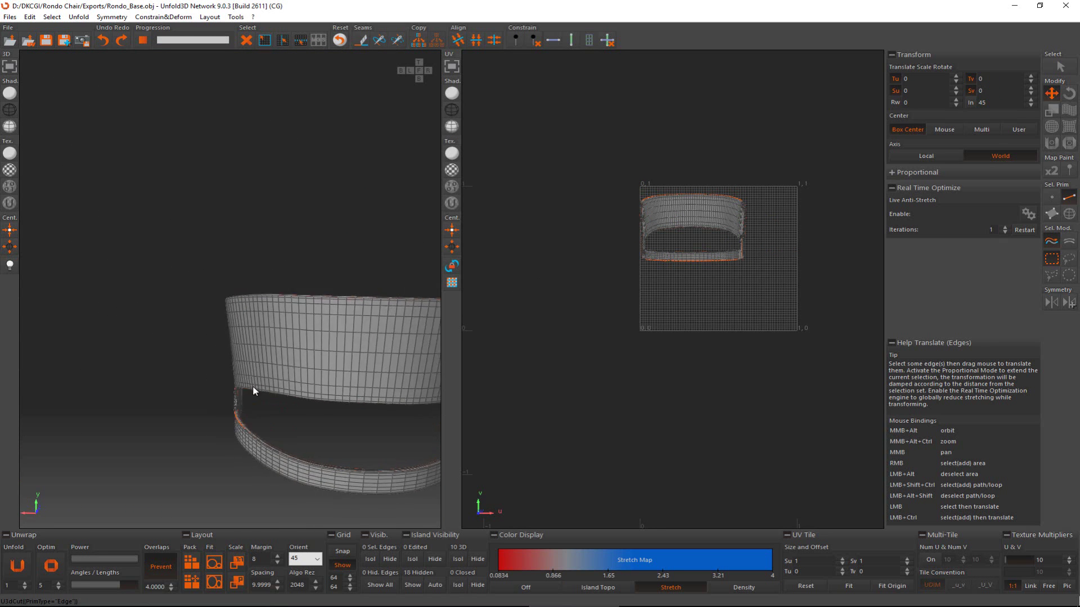
# - Unfold the cut backrest shell and rotate its outer-face island to lie horizontally with the arch upward
pyautogui.keyDown('alt'); pyautogui.moveTo(253, 391); pyautogui.dragTo(134, 354, button='middle'); pyautogui.keyUp('alt')
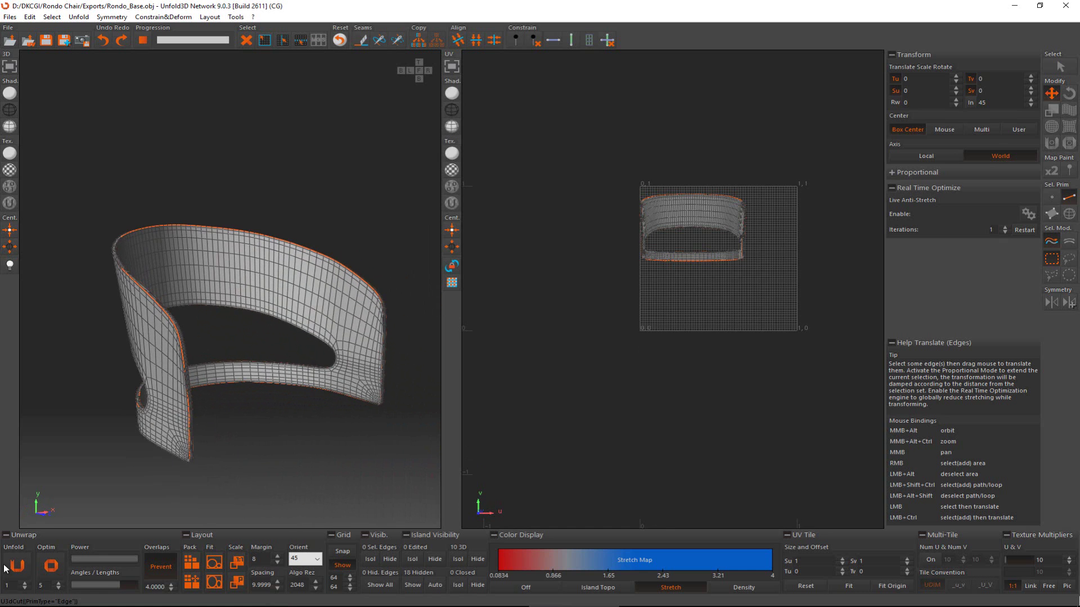
pyautogui.click(25, 561)
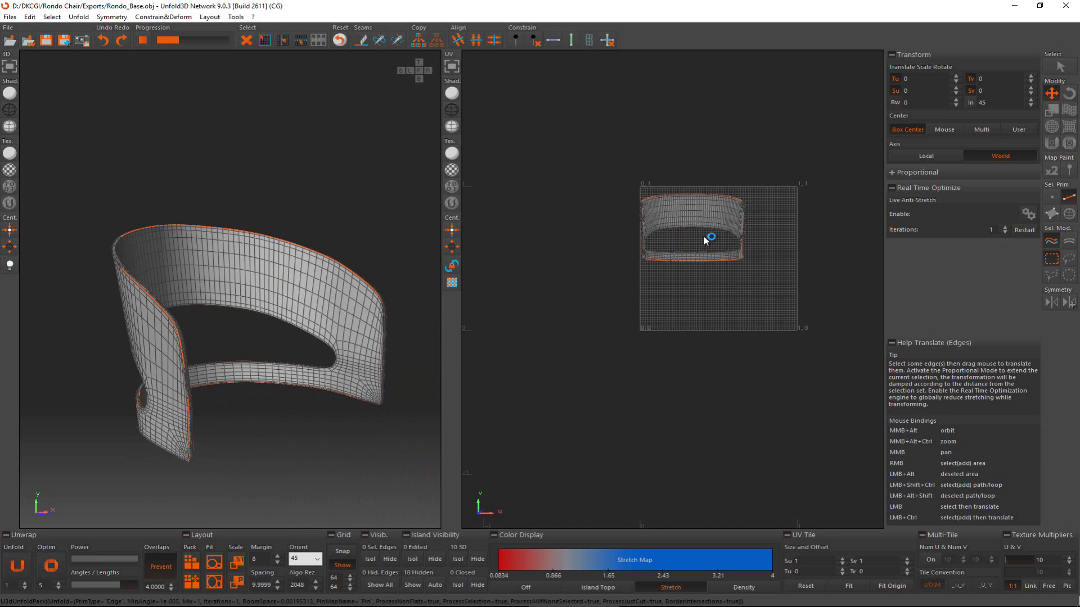
pyautogui.press('F4')
pyautogui.click(689, 155)
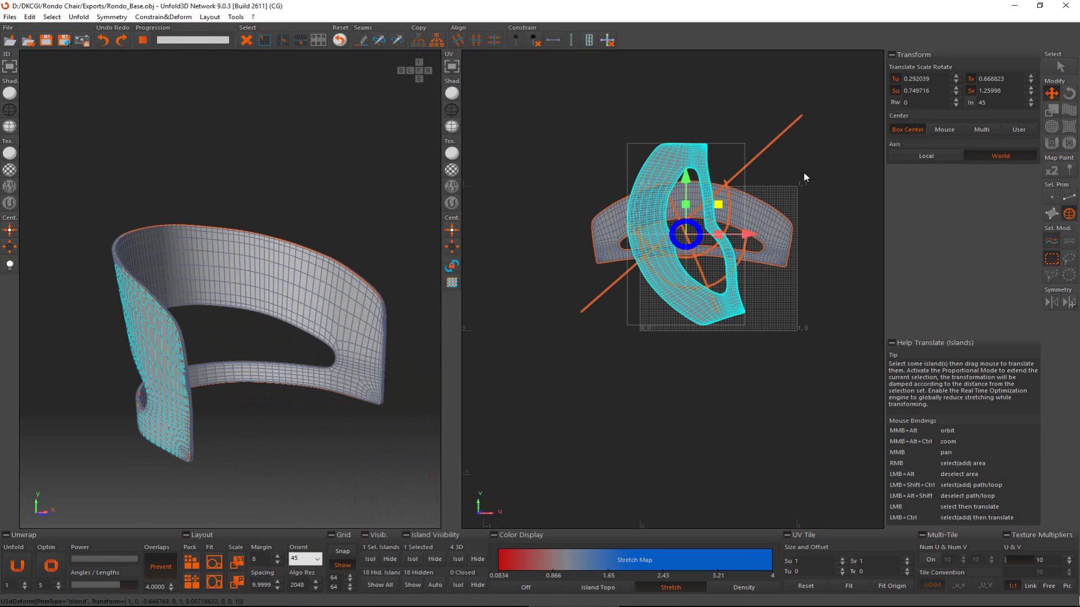
pyautogui.press('e')
pyautogui.moveTo(804, 173); pyautogui.dragTo(838, 279)
# - Move the two large shell islands above the UV tile, with the inner-face island stacked over the outer-face one
pyautogui.press('w')
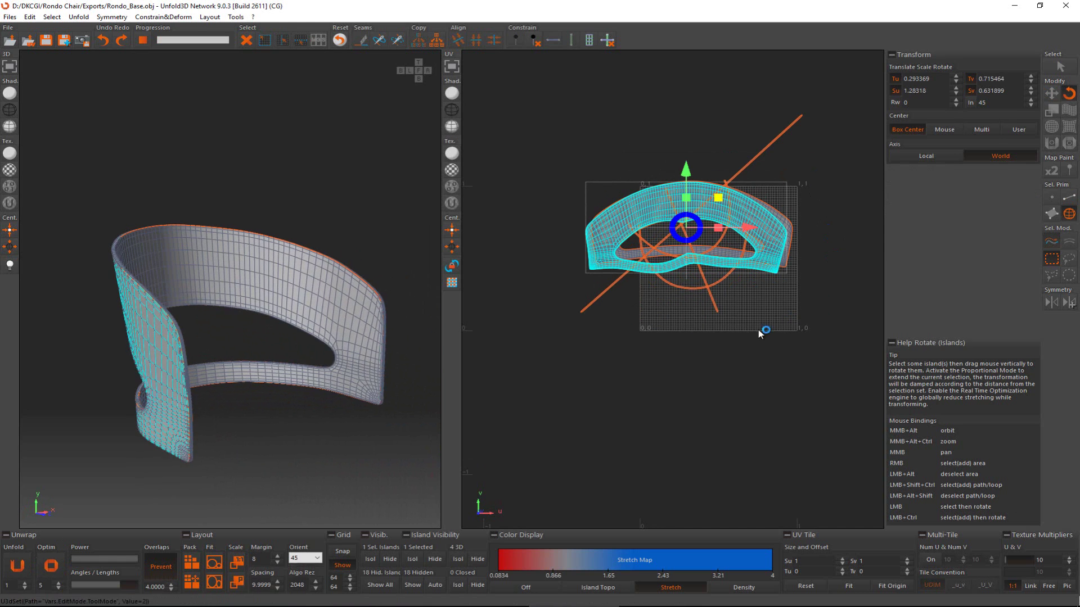
pyautogui.moveTo(758, 329); pyautogui.dragTo(713, 207)
pyautogui.click(713, 207)
pyautogui.moveTo(776, 234); pyautogui.dragTo(726, 25)
pyautogui.moveTo(723, 143); pyautogui.dragTo(728, 258, button='middle')
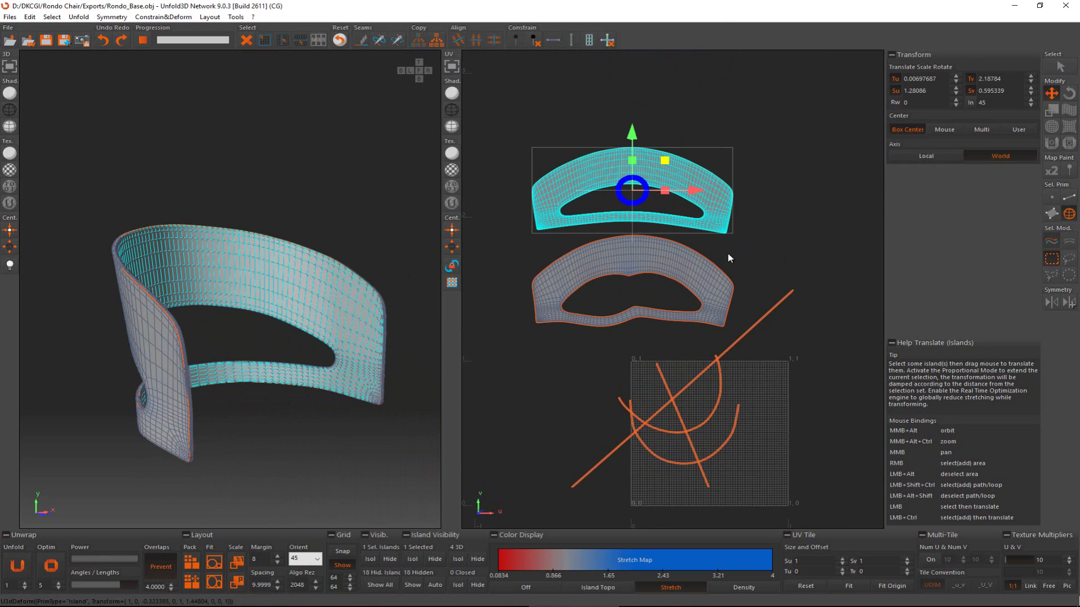
# - Select the complete outer border loop of the outer-face shell island in edge mode
pyautogui.click(634, 315)
pyautogui.press('F2')
pyautogui.scroll(4, 586, 332)
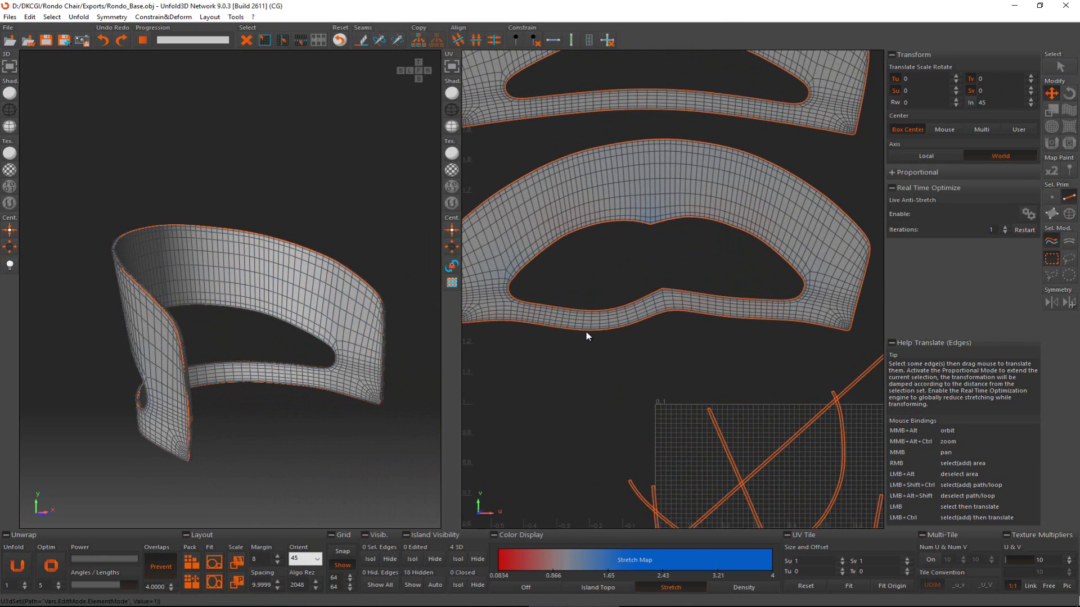
pyautogui.scroll(5, 585, 331)
pyautogui.click(587, 330)
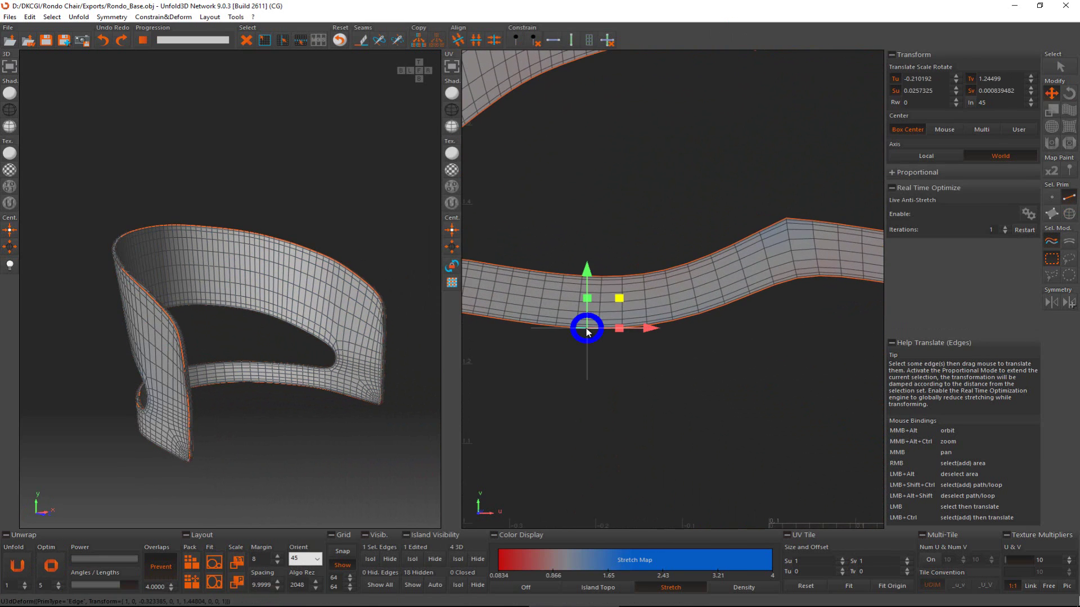
pyautogui.scroll(-5, 587, 330)
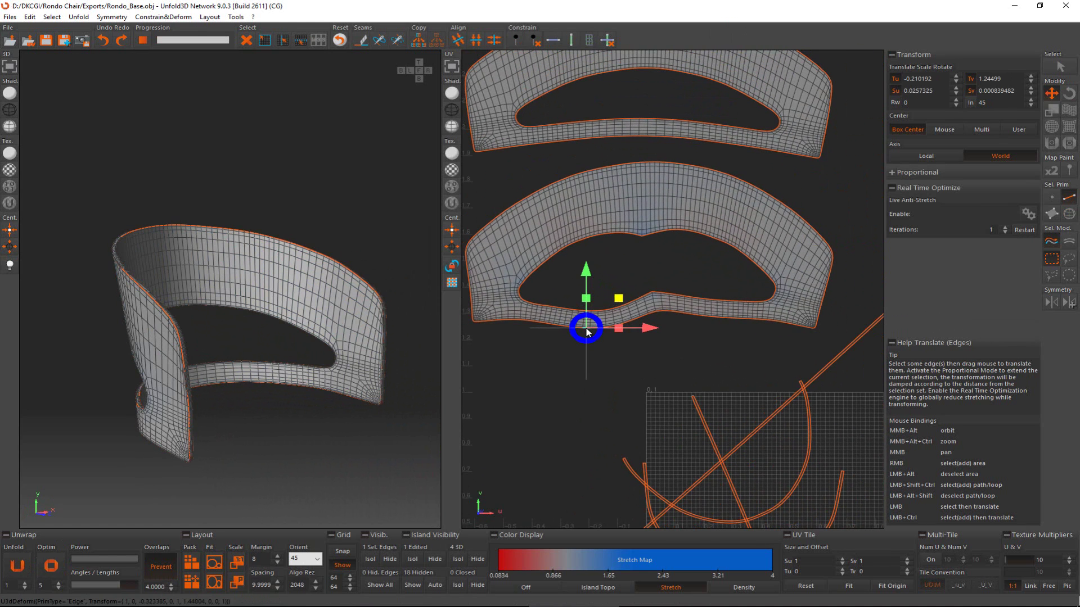
pyautogui.doubleClick(586, 330)
pyautogui.moveTo(507, 264); pyautogui.dragTo(579, 272, button='middle')
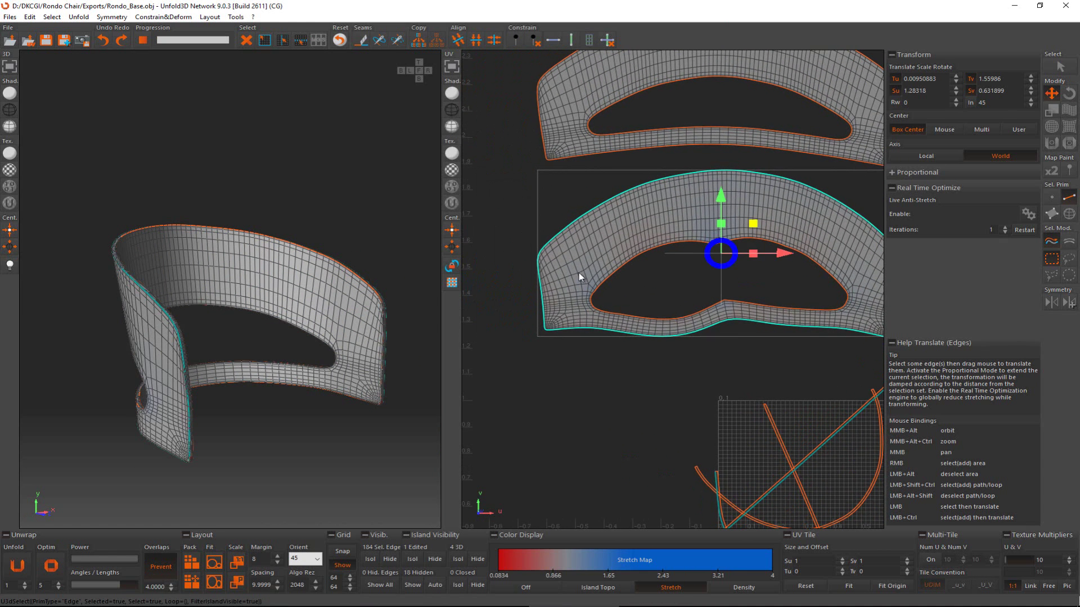
# - Deselect the top and side border edges of the outer-face island, keeping its bottom border selected
pyautogui.keyDown('alt'); pyautogui.moveTo(512, 180); pyautogui.dragTo(577, 208); pyautogui.keyUp('alt')
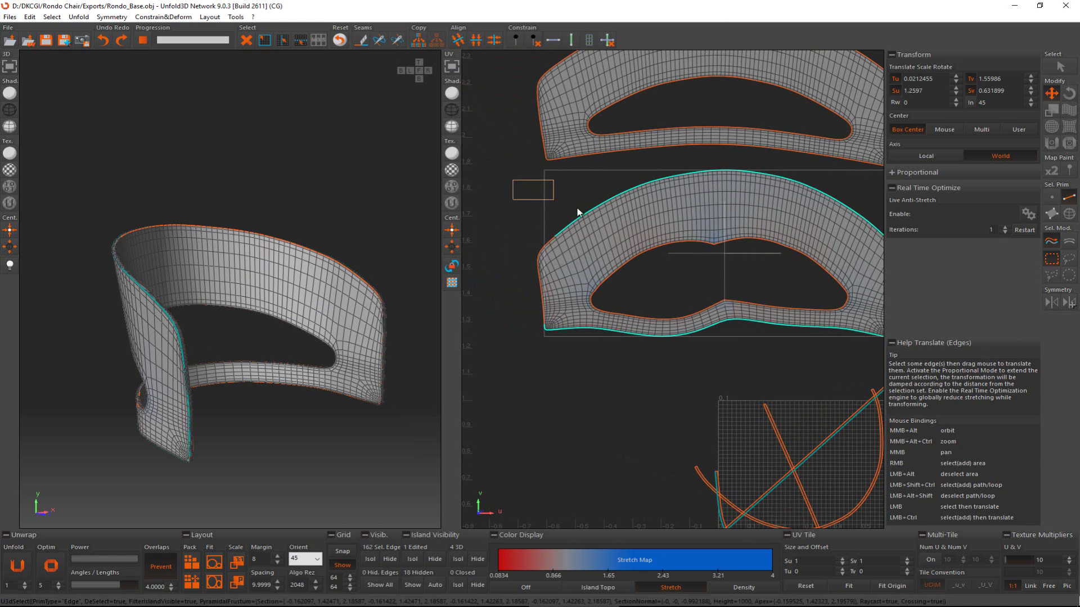
pyautogui.moveTo(794, 240); pyautogui.dragTo(662, 243, button='middle')
pyautogui.scroll(-2, 668, 212)
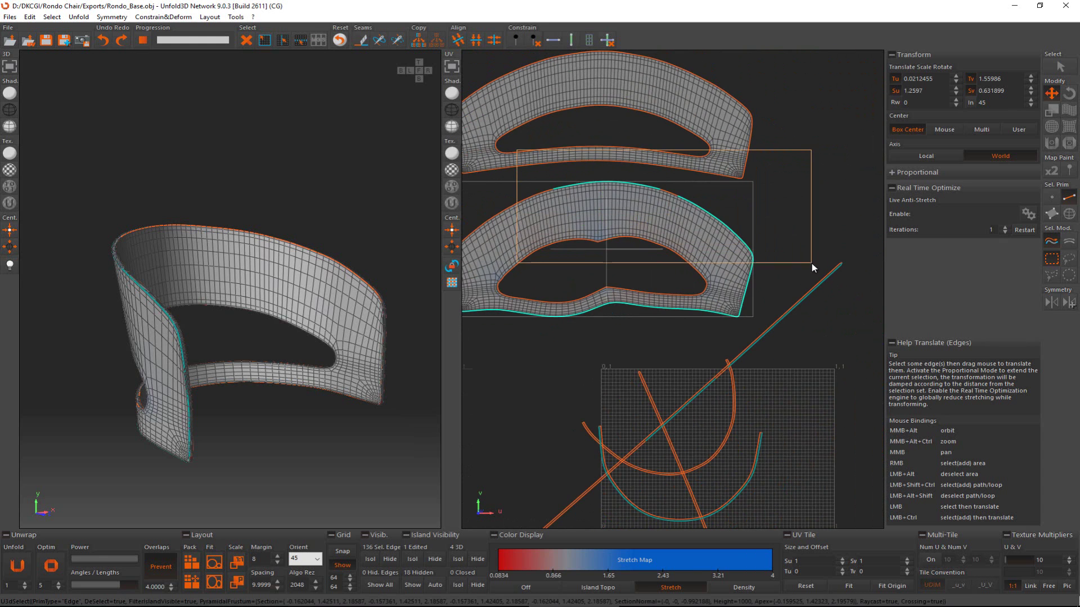
pyautogui.keyDown('alt'); pyautogui.moveTo(812, 263); pyautogui.dragTo(812, 263); pyautogui.keyUp('alt')
pyautogui.scroll(5, 714, 285)
pyautogui.keyDown('alt'); pyautogui.moveTo(764, 187); pyautogui.dragTo(662, 395); pyautogui.keyUp('alt')
pyautogui.scroll(10, 659, 394)
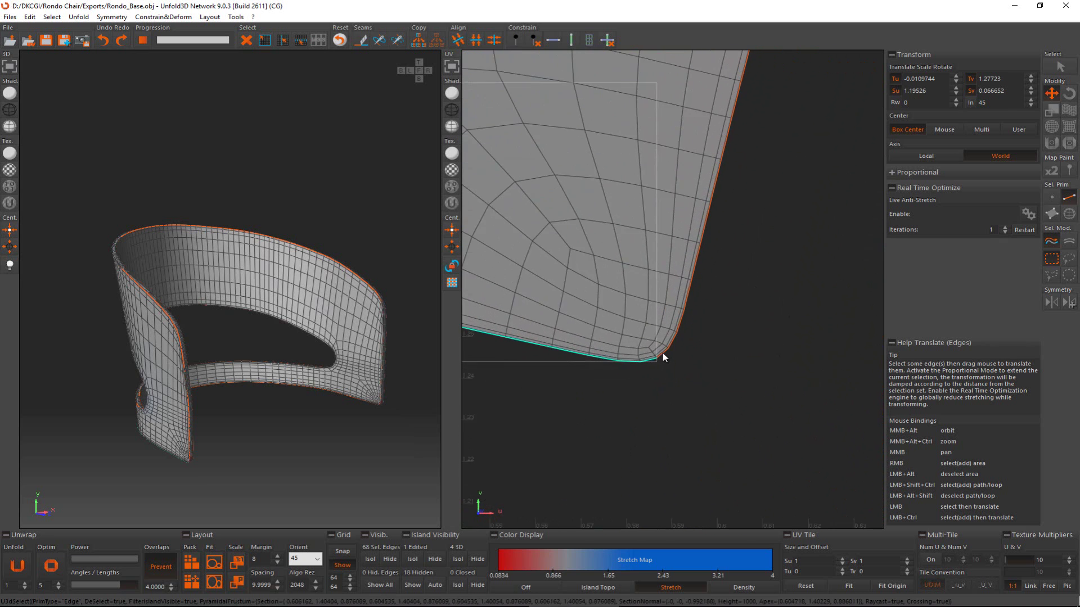
# - Deselect the remaining corner edges beside the bottom border and constrain the selected bottom edges to horizontal
pyautogui.moveTo(587, 363); pyautogui.dragTo(727, 367, button='middle')
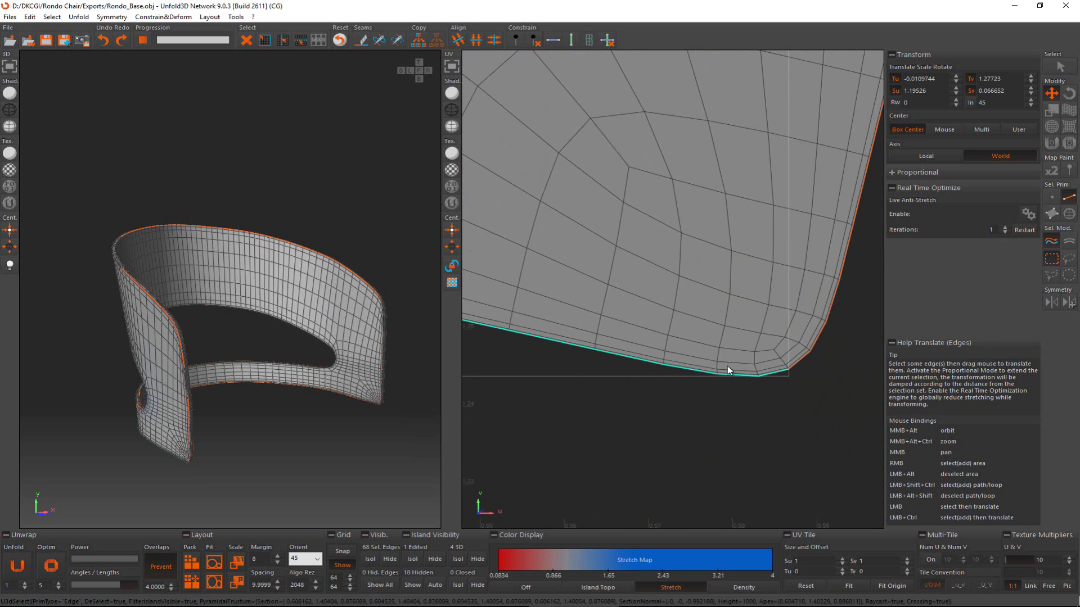
pyautogui.scroll(-6, 730, 372)
pyautogui.scroll(-7, 731, 372)
pyautogui.moveTo(554, 342); pyautogui.dragTo(788, 330, button='middle')
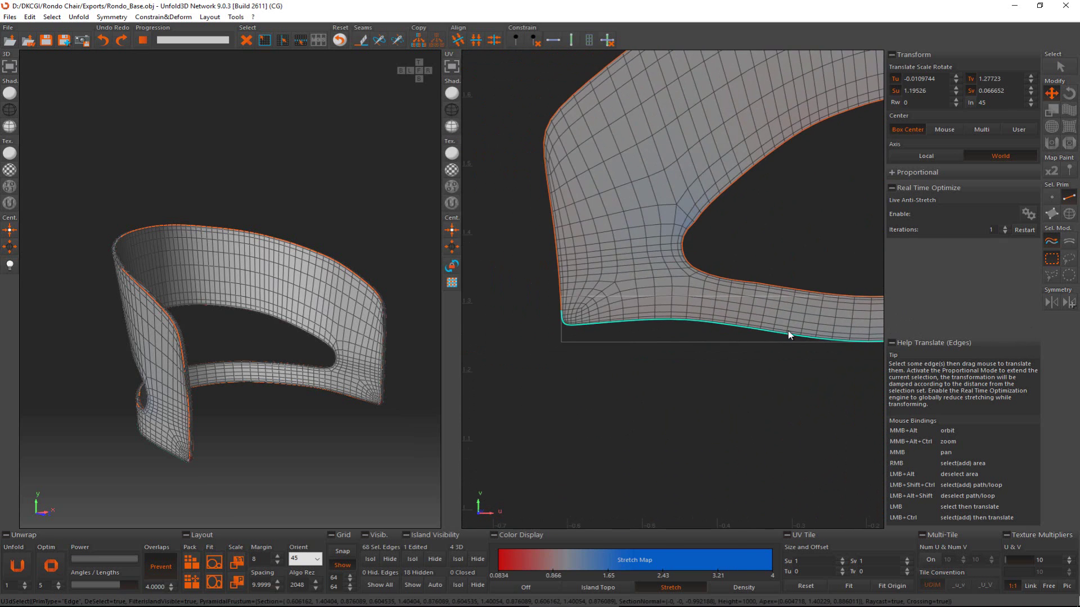
pyautogui.scroll(3, 583, 327)
pyautogui.scroll(5, 546, 303)
pyautogui.keyDown('alt'); pyautogui.moveTo(530, 274); pyautogui.dragTo(575, 362); pyautogui.keyUp('alt')
pyautogui.moveTo(575, 362); pyautogui.dragTo(575, 362, button='right')
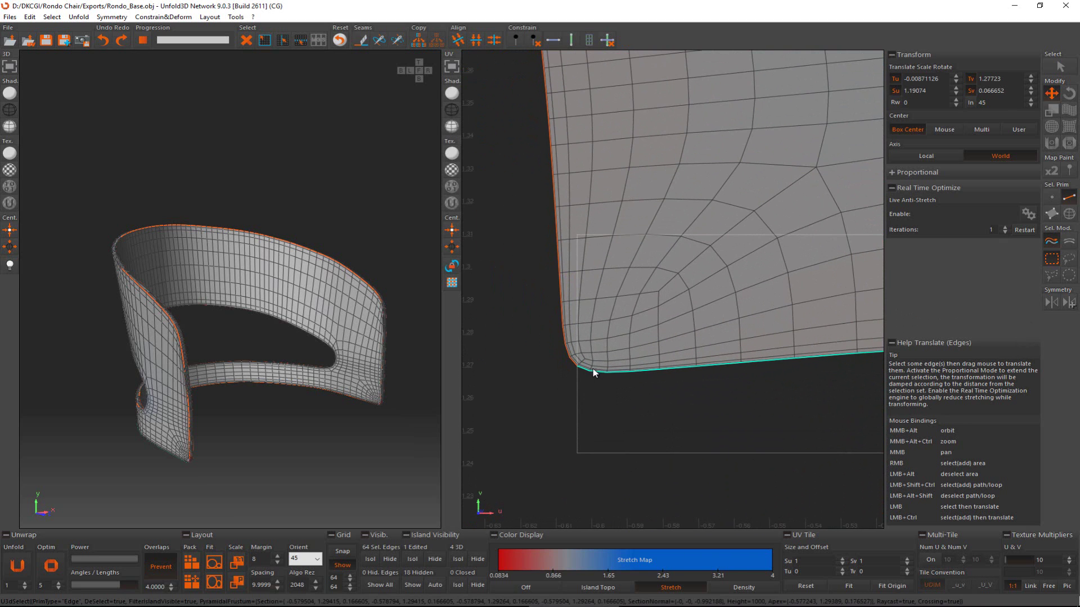
pyautogui.click(557, 41)
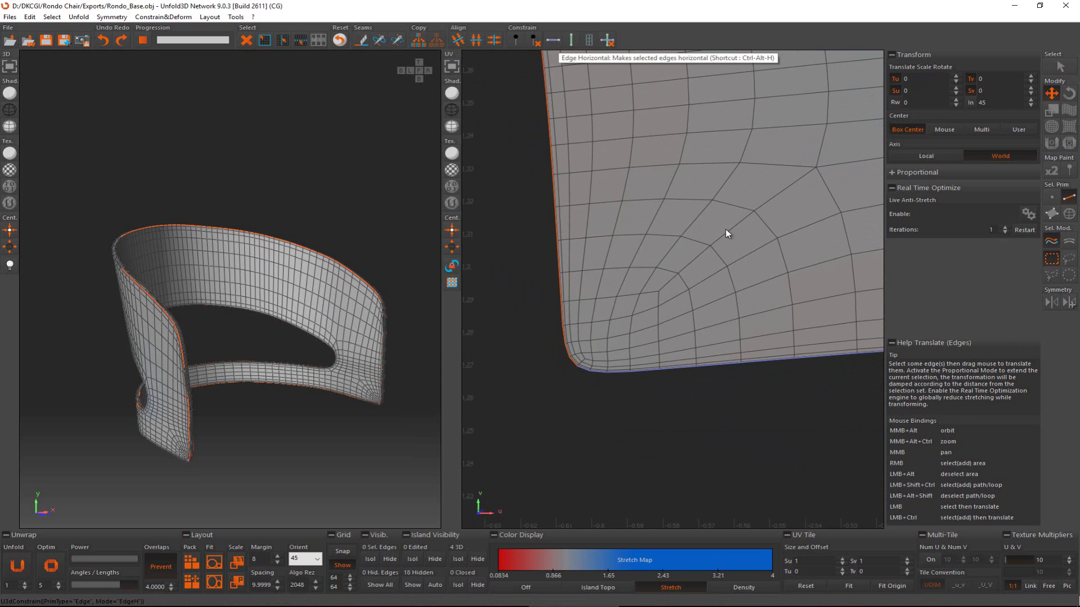
# - Move the outer-face shell island beside the inner-face one and optimize it to straighten its bottom border
pyautogui.scroll(-10, 596, 253)
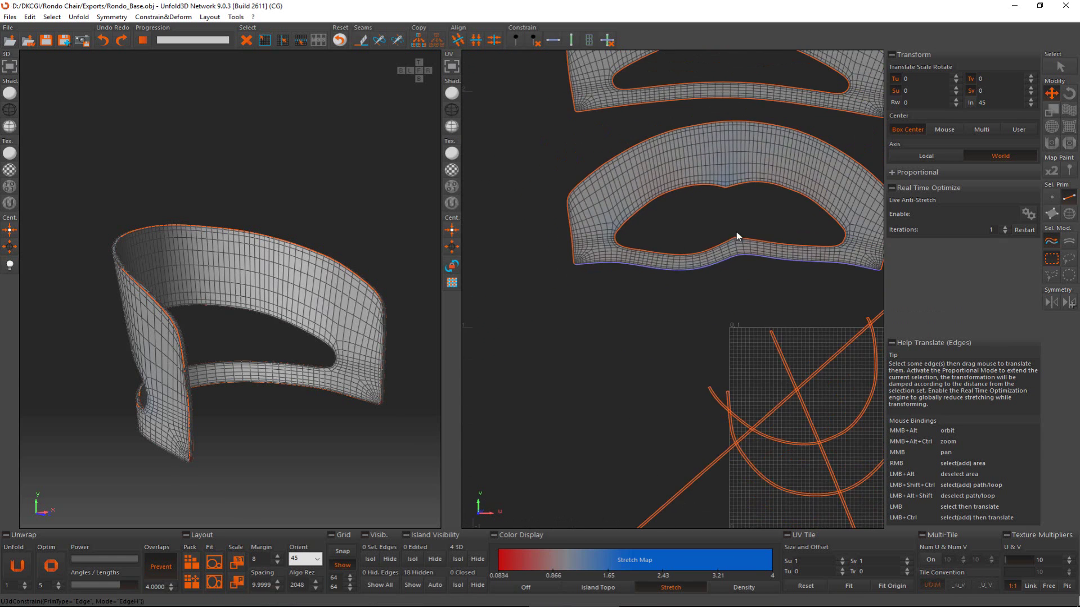
pyautogui.moveTo(736, 232); pyautogui.dragTo(578, 253, button='middle')
pyautogui.press('F4')
pyautogui.click(679, 238)
pyautogui.scroll(-3, 678, 238)
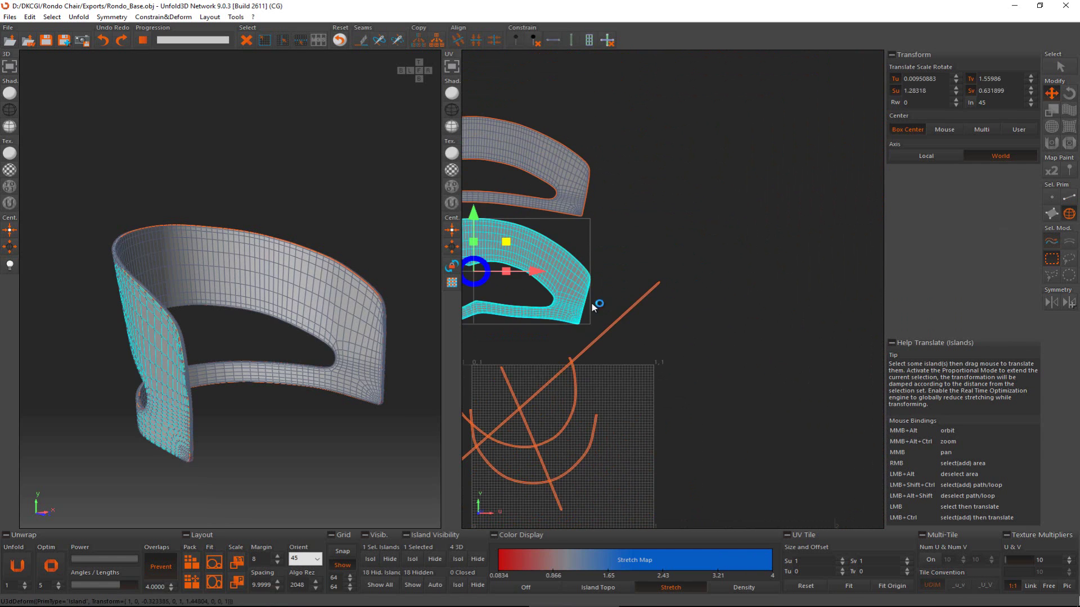
pyautogui.moveTo(592, 304); pyautogui.dragTo(878, 204)
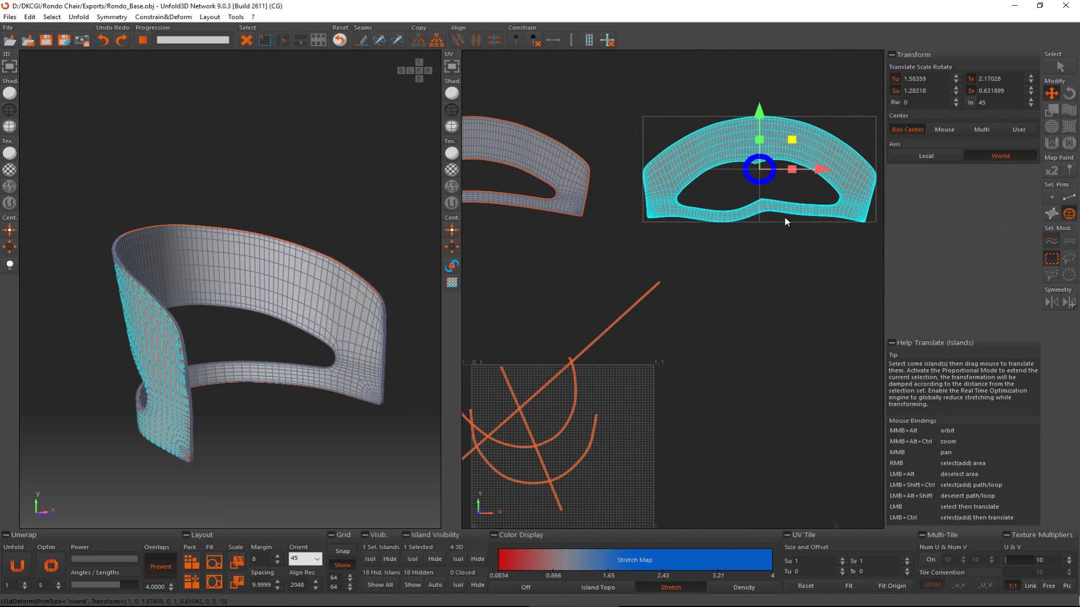
pyautogui.click(50, 565)
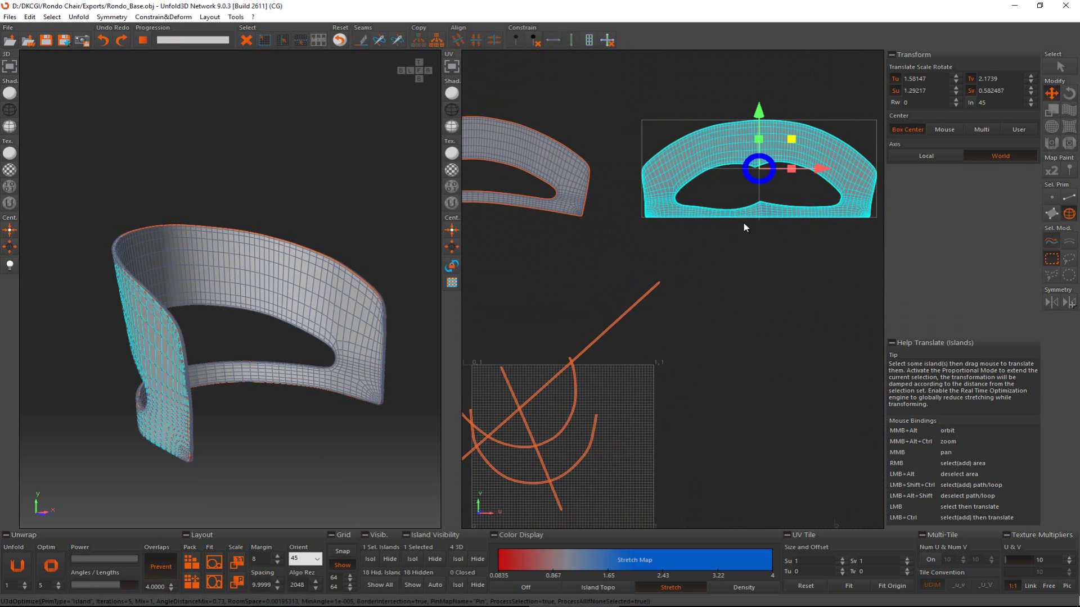
# - Select the complete border loop around the opening of the outer-face shell island in edge mode
pyautogui.keyDown('alt'); pyautogui.moveTo(187, 439); pyautogui.dragTo(309, 427, button='middle'); pyautogui.keyUp('alt')
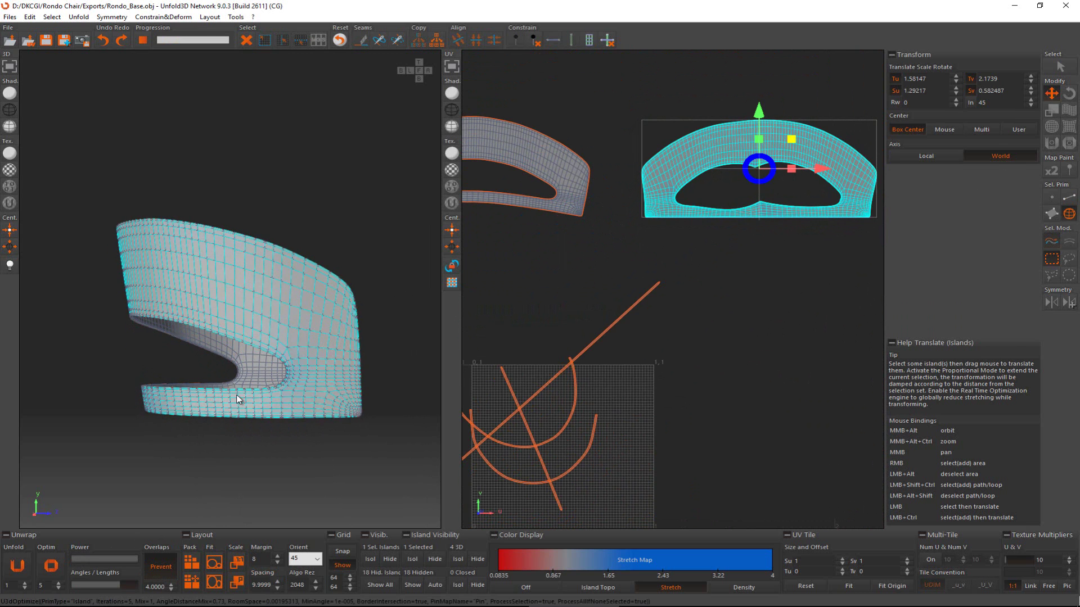
pyautogui.moveTo(692, 208); pyautogui.dragTo(696, 250, button='middle')
pyautogui.scroll(6, 696, 250)
pyautogui.press('F2')
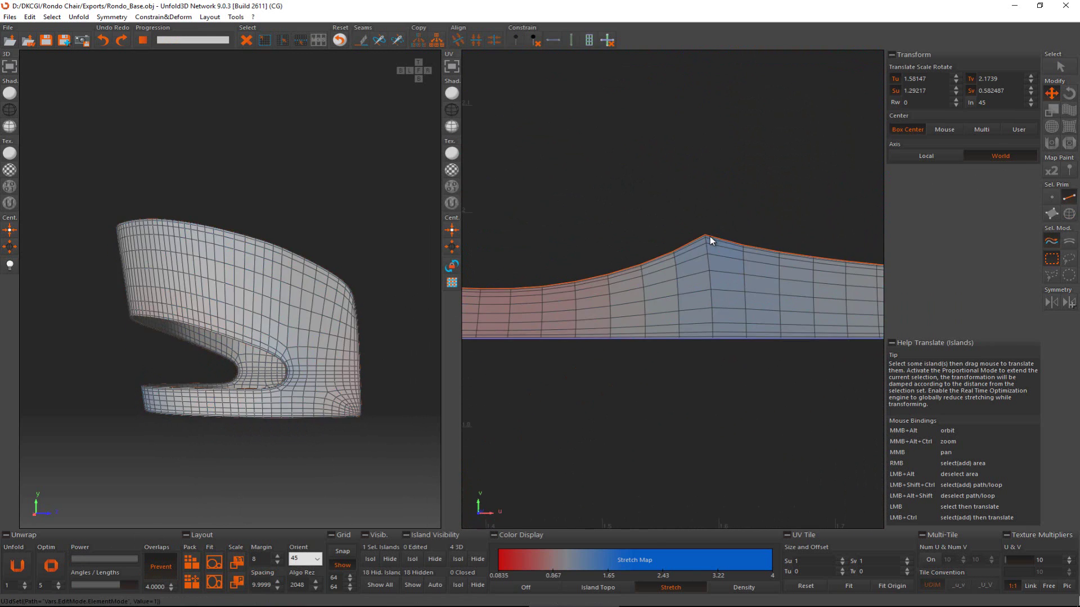
pyautogui.click(710, 235)
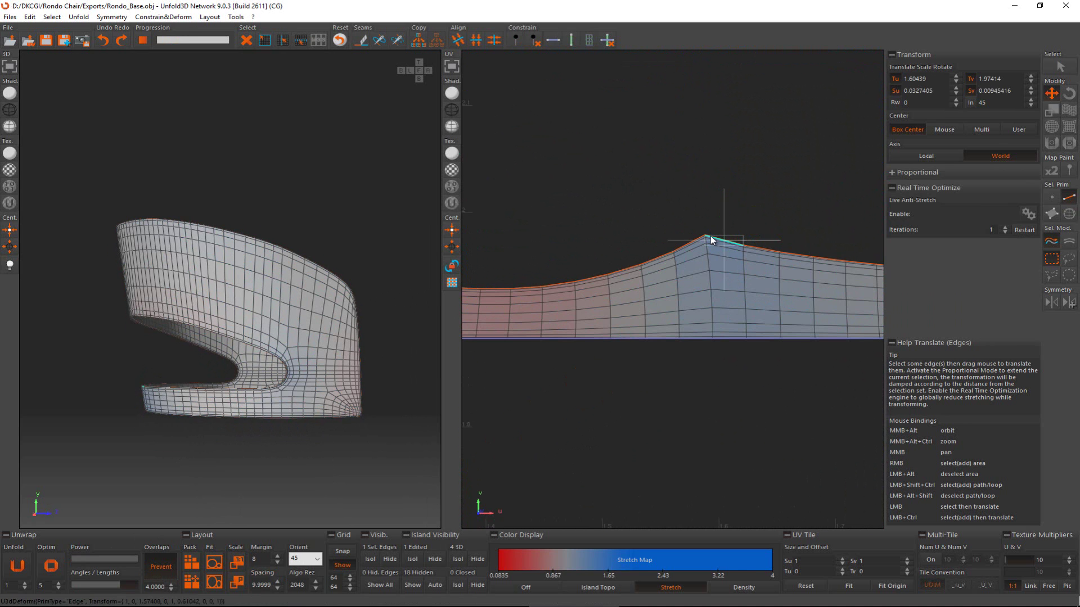
pyautogui.keyDown('ctrl'); pyautogui.keyDown('shift'); pyautogui.click(710, 235); pyautogui.keyUp('shift'); pyautogui.keyUp('ctrl')
pyautogui.scroll(3, 711, 235)
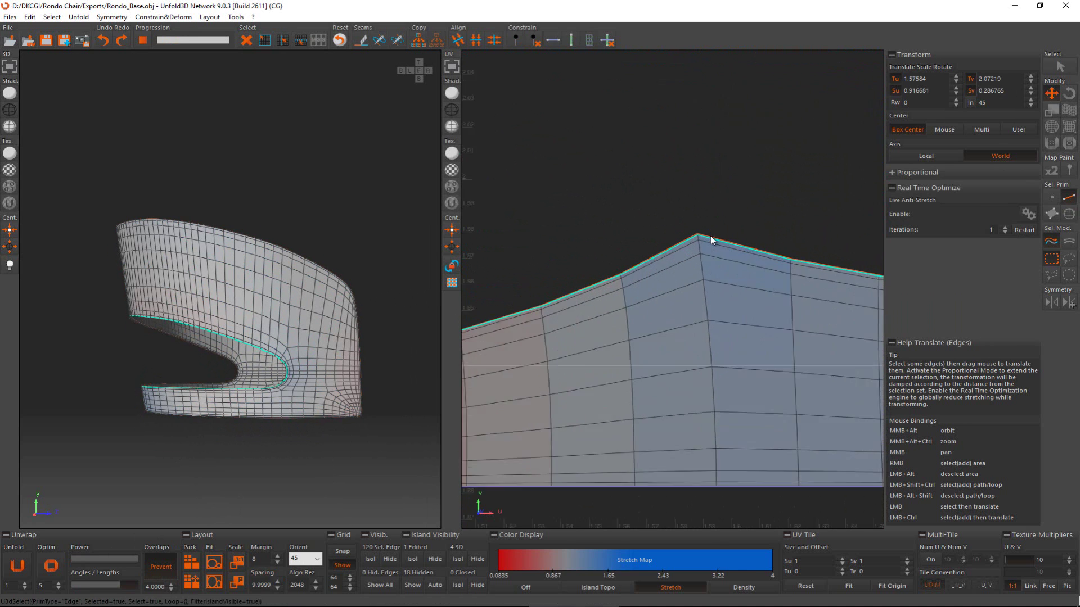
pyautogui.click(709, 239)
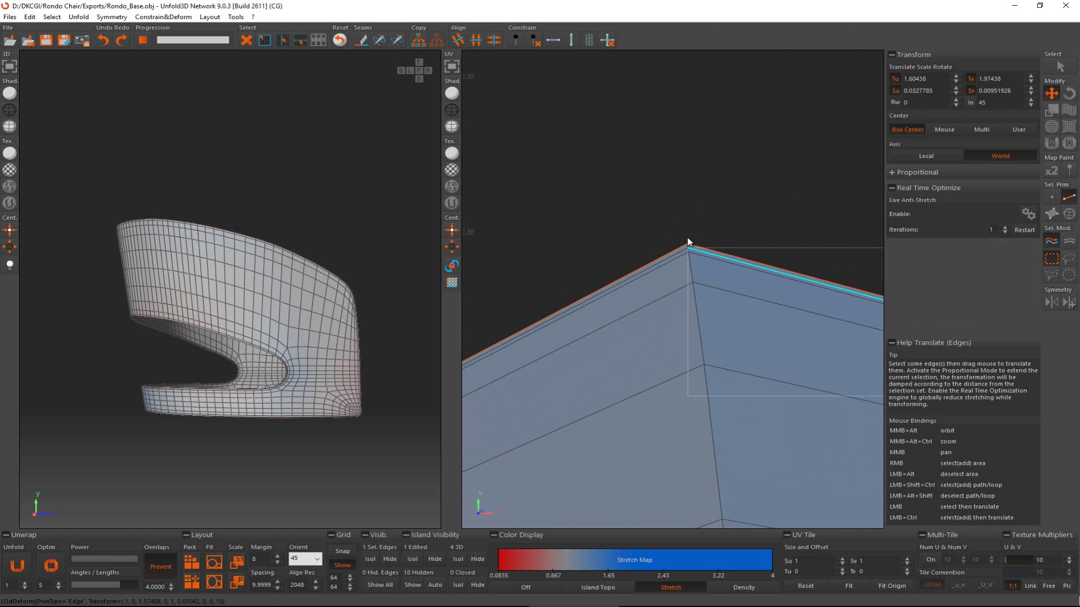
pyautogui.click(692, 245)
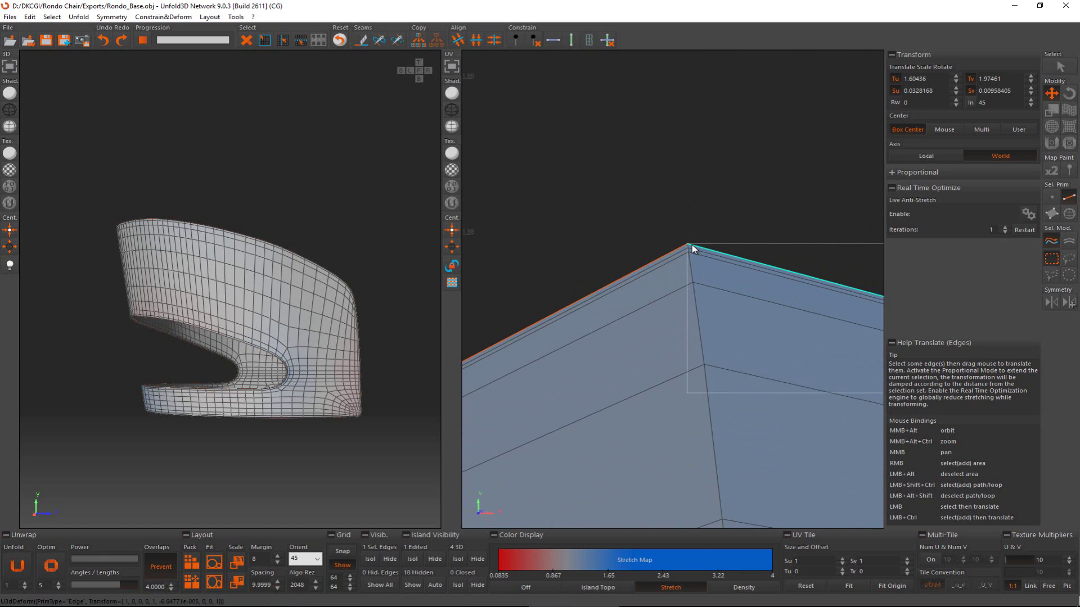
pyautogui.keyDown('ctrl'); pyautogui.keyDown('shift'); pyautogui.click(692, 245); pyautogui.keyUp('shift'); pyautogui.keyUp('ctrl')
pyautogui.scroll(-3, 691, 247)
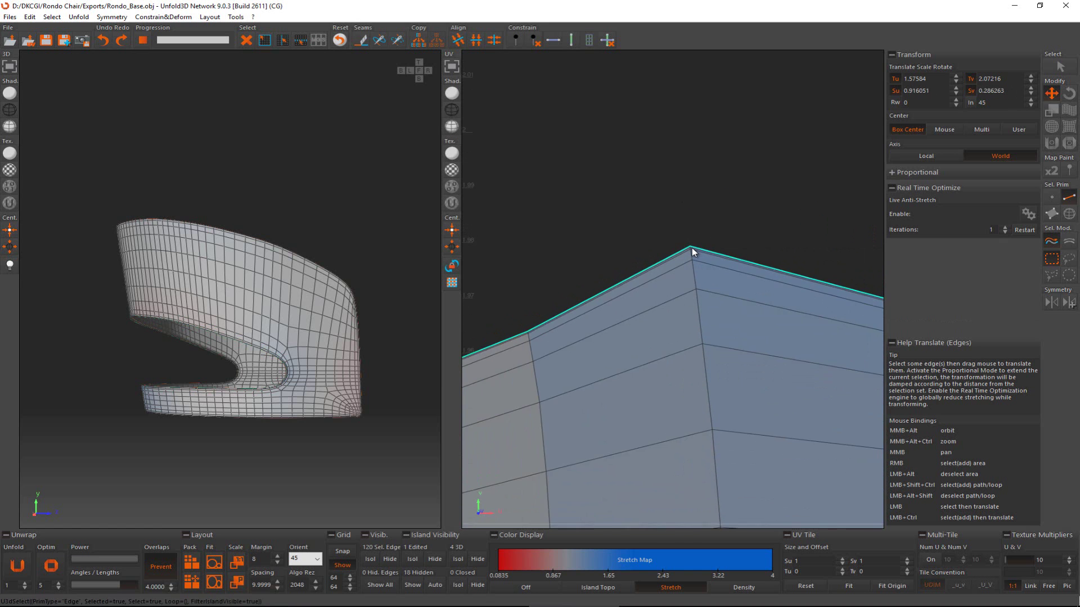
# - Deselect the left curved end and most of the upper edges of the outer-face island's opening loop
pyautogui.scroll(-4, 691, 254)
pyautogui.moveTo(518, 205); pyautogui.dragTo(711, 252, button='middle')
pyautogui.scroll(-2, 614, 258)
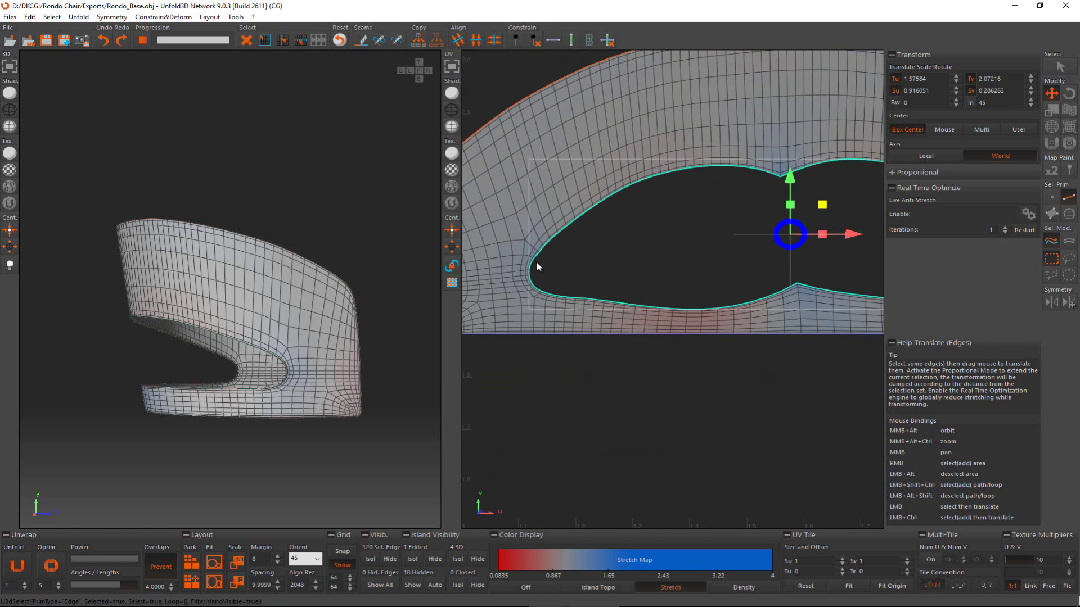
pyautogui.scroll(3, 534, 261)
pyautogui.scroll(2, 492, 215)
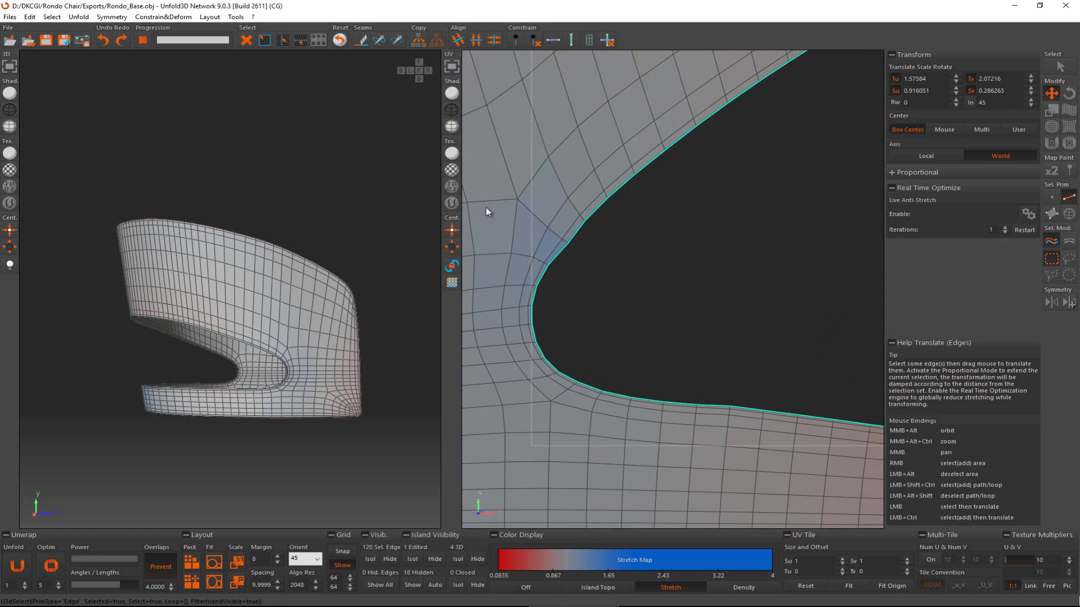
pyautogui.keyDown('alt'); pyautogui.moveTo(571, 378); pyautogui.dragTo(571, 378); pyautogui.keyUp('alt')
pyautogui.scroll(-5, 679, 289)
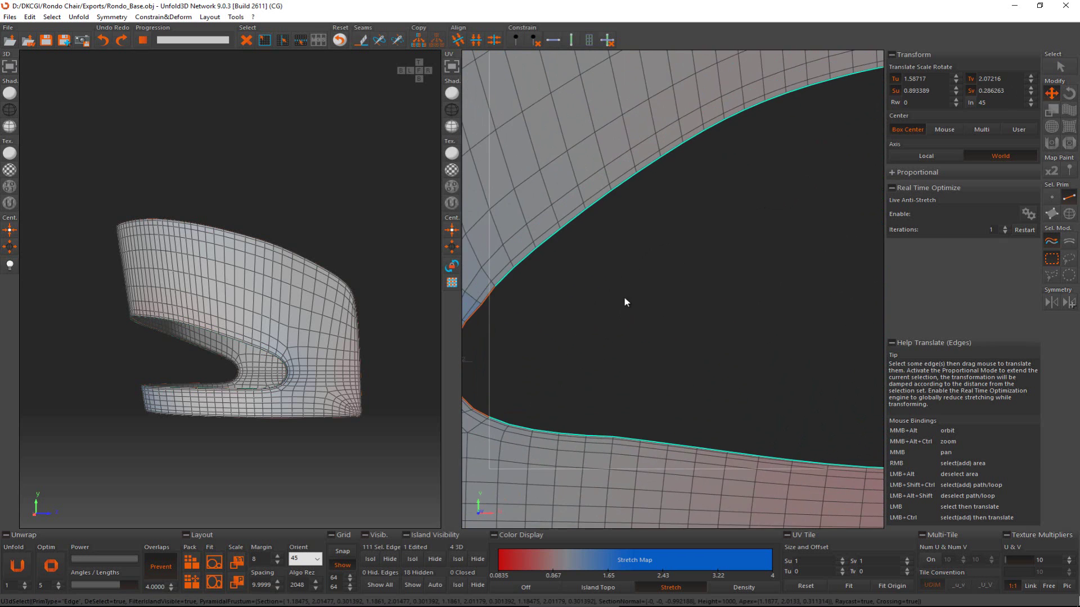
pyautogui.keyDown('alt'); pyautogui.moveTo(518, 187); pyautogui.dragTo(843, 296); pyautogui.keyUp('alt')
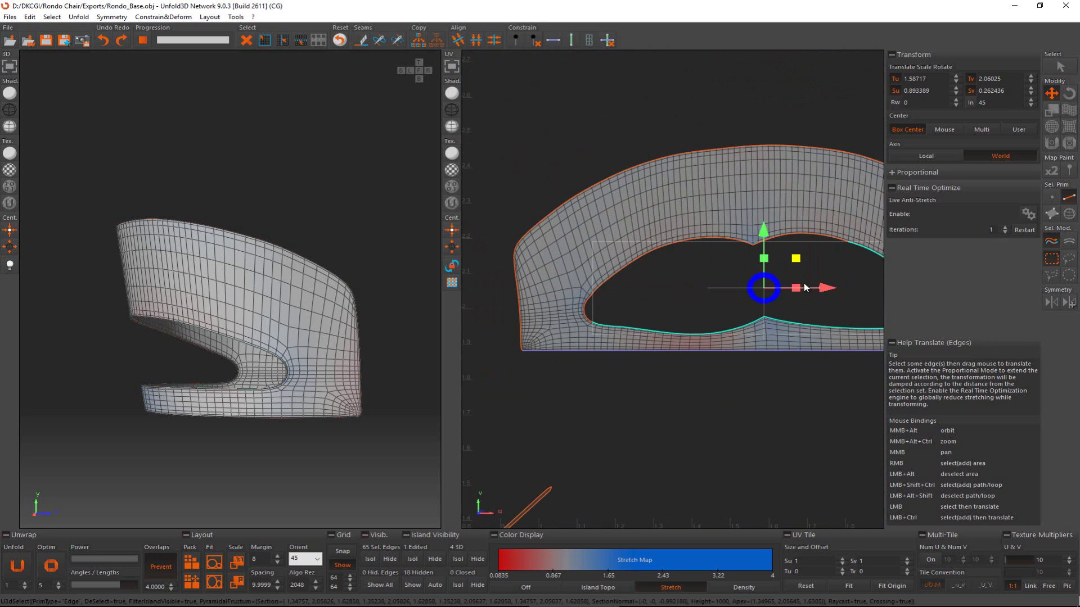
# - Deselect the remaining upper and right-end edges of the opening and constrain its selected lower edges to horizontal
pyautogui.moveTo(867, 232); pyautogui.dragTo(579, 218, button='middle')
pyautogui.keyDown('alt'); pyautogui.moveTo(692, 291); pyautogui.dragTo(693, 291); pyautogui.keyUp('alt')
pyautogui.scroll(6, 650, 306)
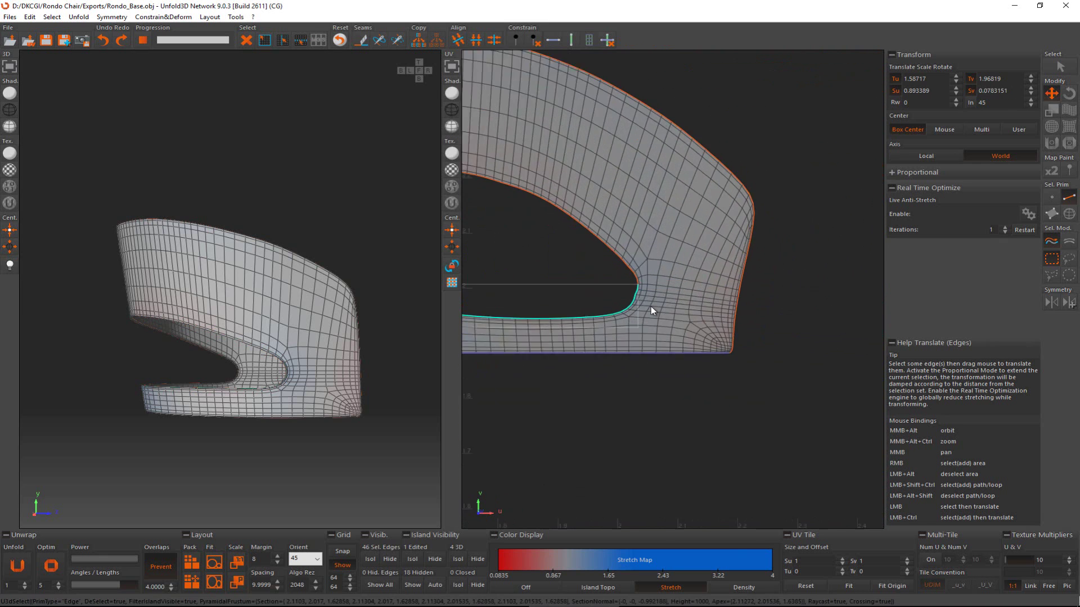
pyautogui.keyDown('alt'); pyautogui.moveTo(649, 217); pyautogui.dragTo(603, 318); pyautogui.keyUp('alt')
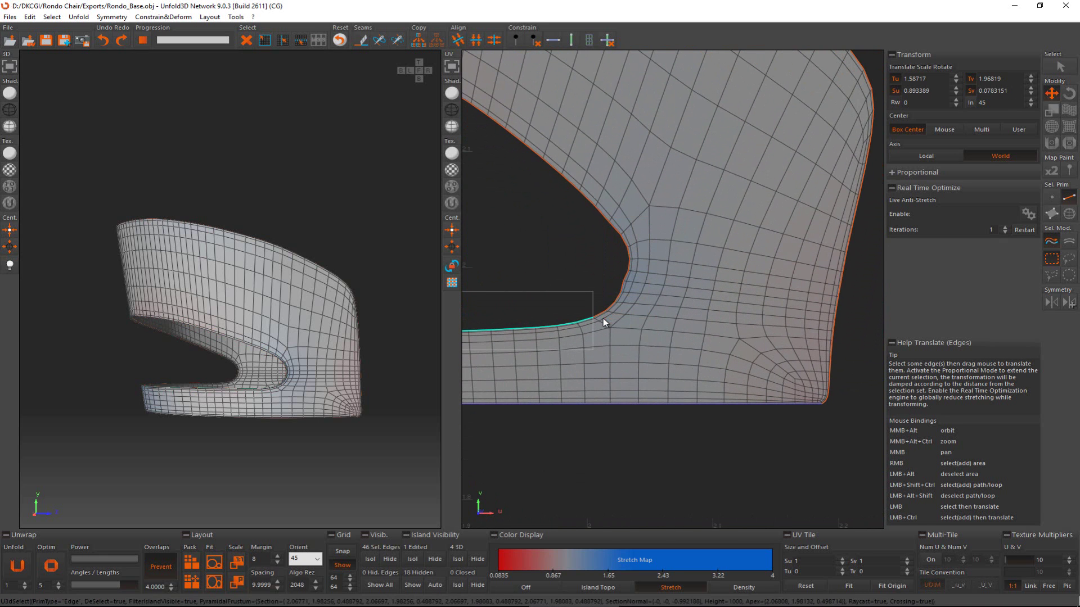
pyautogui.click(560, 41)
# - Optimize the outer-face island with the Optimize brush along its bottom strip to straighten the opening's lower edge
pyautogui.scroll(-5, 696, 301)
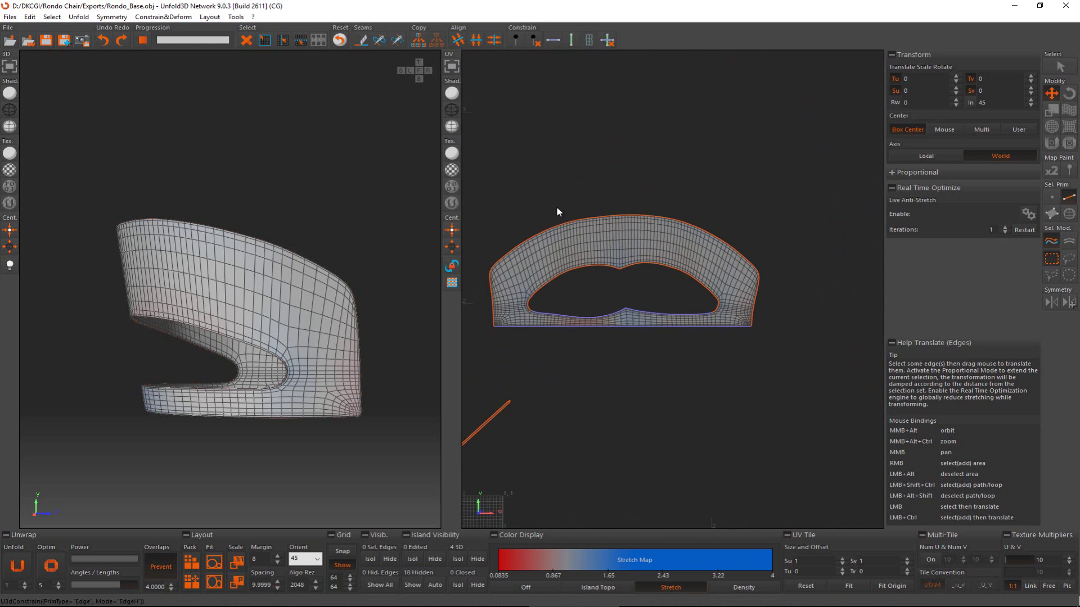
pyautogui.scroll(2, 556, 206)
pyautogui.click(1069, 143)
pyautogui.moveTo(855, 330); pyautogui.dragTo(506, 347)
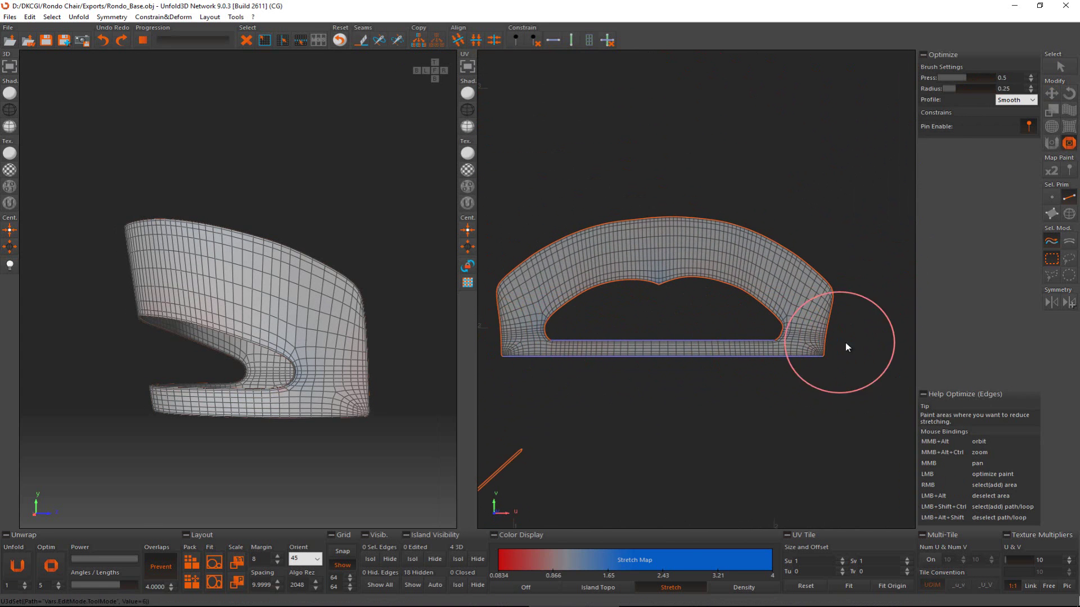
pyautogui.moveTo(845, 343)
pyautogui.mouseDown()
pyautogui.moveTo(651, 247)
pyautogui.moveTo(761, 332)
pyautogui.moveTo(654, 334)
pyautogui.mouseUp()
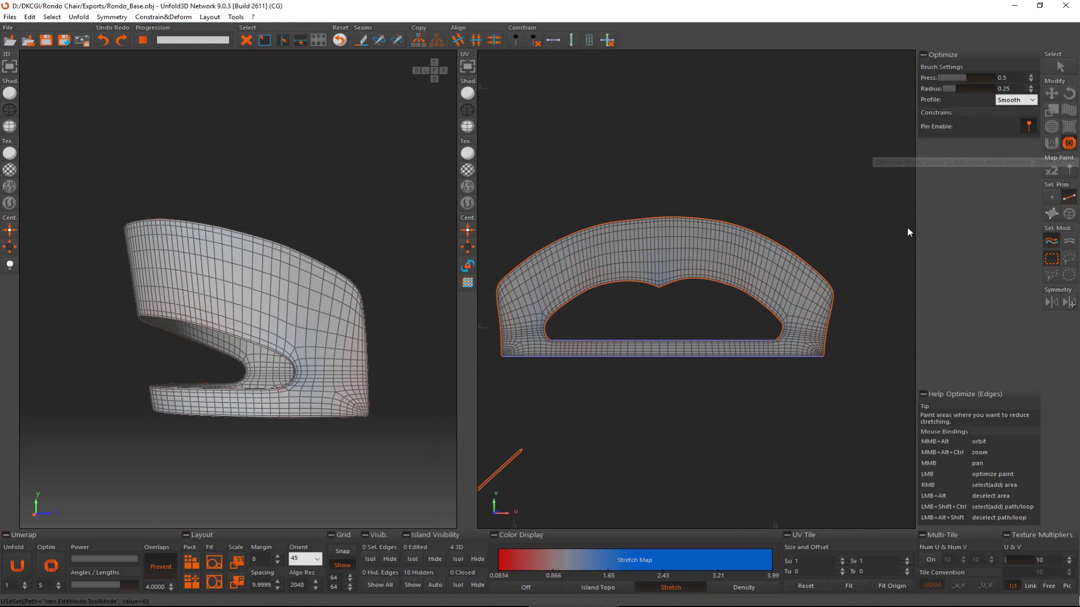
# - Select only the inner-face shell island and move it directly above the outer-face island in the UV view
pyautogui.scroll(-5, 738, 279)
pyautogui.hotkey('ctrl', 'a')
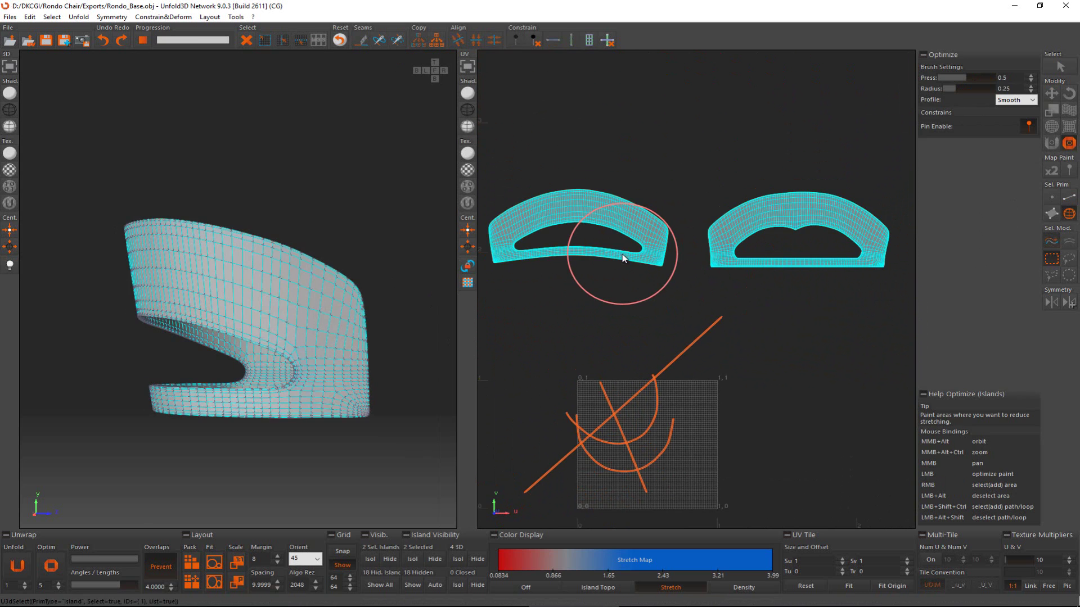
pyautogui.press('w')
pyautogui.click(551, 288)
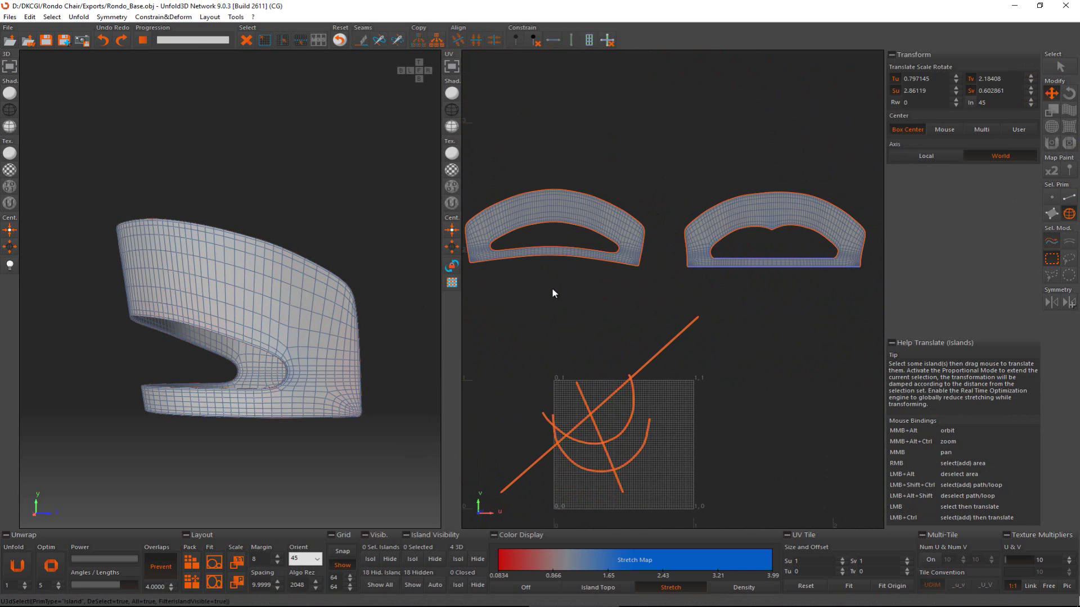
pyautogui.click(609, 248)
pyautogui.moveTo(630, 231); pyautogui.dragTo(591, 288, button='middle')
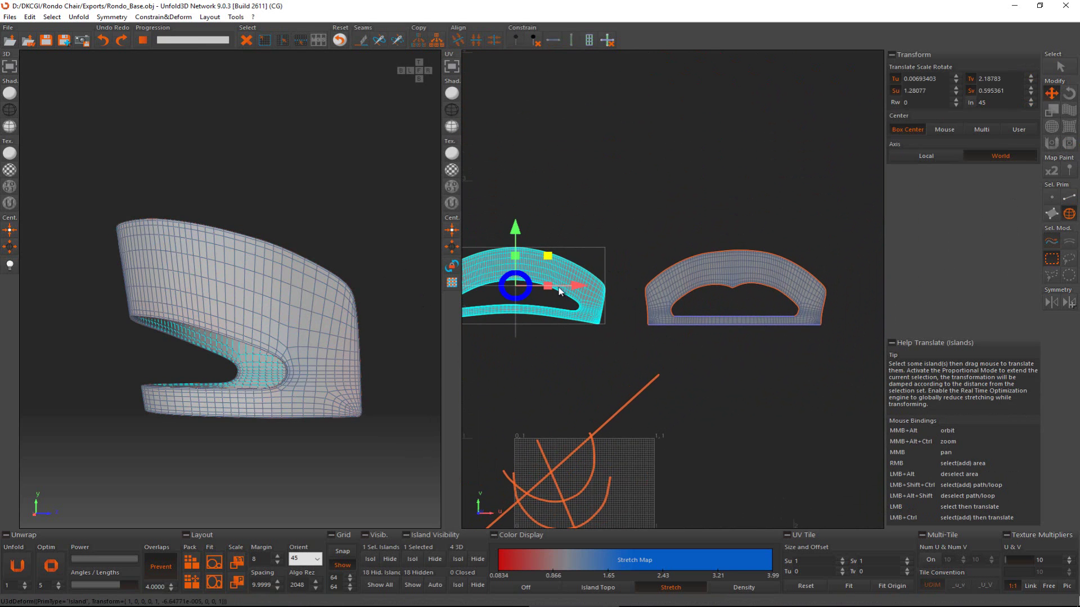
pyautogui.moveTo(527, 342); pyautogui.dragTo(723, 249)
# - Select a border edge at the lower-left curve of the inner-face island's opening in edge mode
pyautogui.scroll(2, 711, 238)
pyautogui.scroll(5, 689, 241)
pyautogui.press('F2')
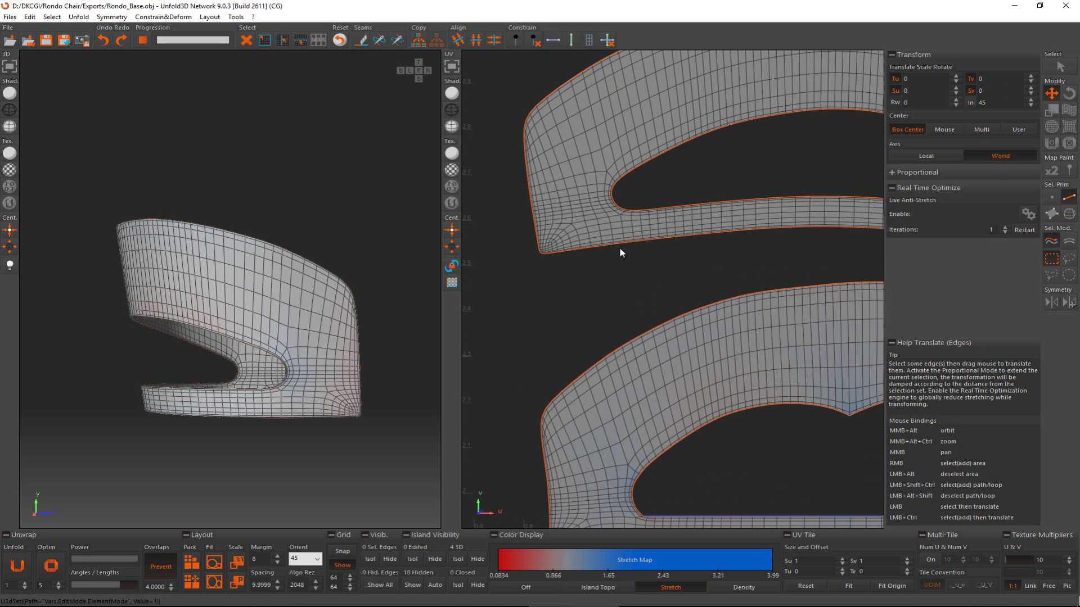
pyautogui.click(610, 246)
pyautogui.scroll(4, 632, 202)
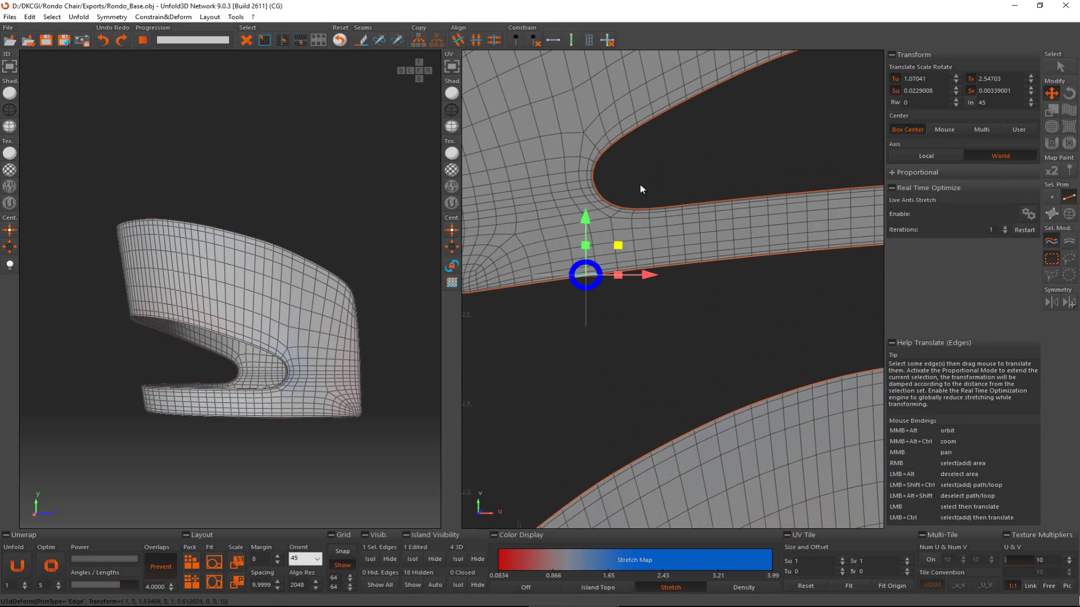
pyautogui.click(624, 220)
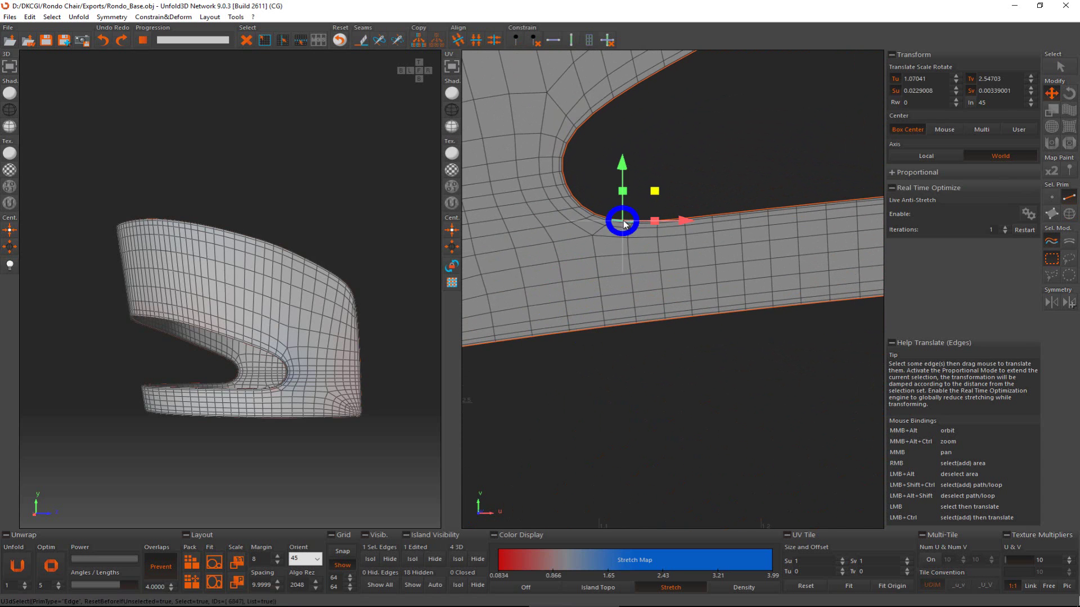
pyautogui.scroll(4, 614, 227)
pyautogui.click(593, 210)
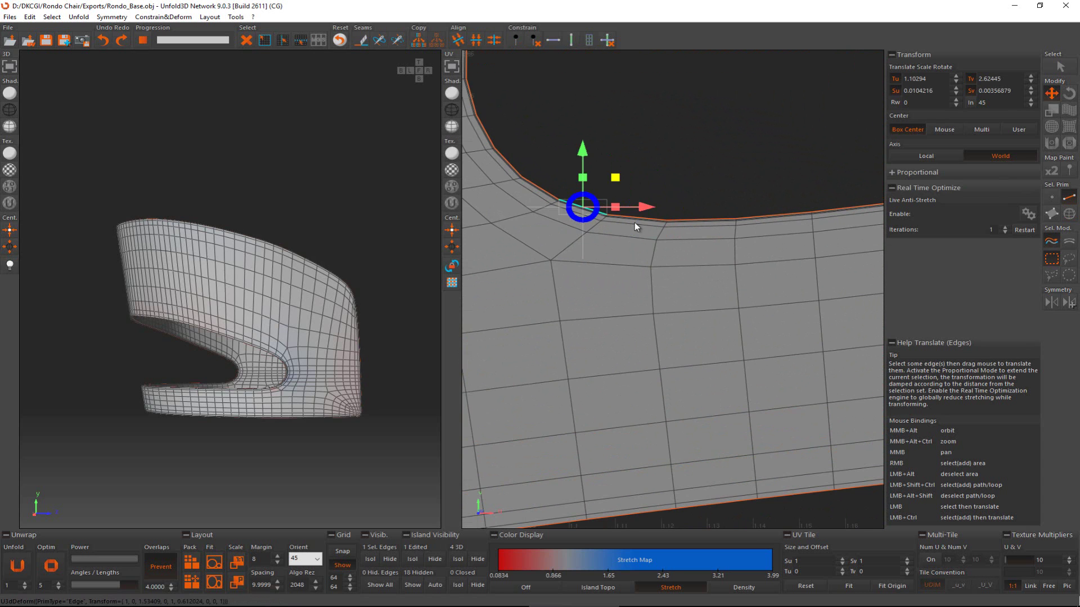
# - Add a bottom border edge of the inner-face island to the selection and extend both edges to full border loops
pyautogui.scroll(1, 628, 253)
pyautogui.scroll(-2, 612, 521)
pyautogui.moveTo(663, 438); pyautogui.dragTo(652, 339, button='middle')
pyautogui.scroll(3, 644, 275)
pyautogui.keyDown('ctrl'); pyautogui.click(647, 260); pyautogui.keyUp('ctrl')
pyautogui.scroll(-5, 652, 322)
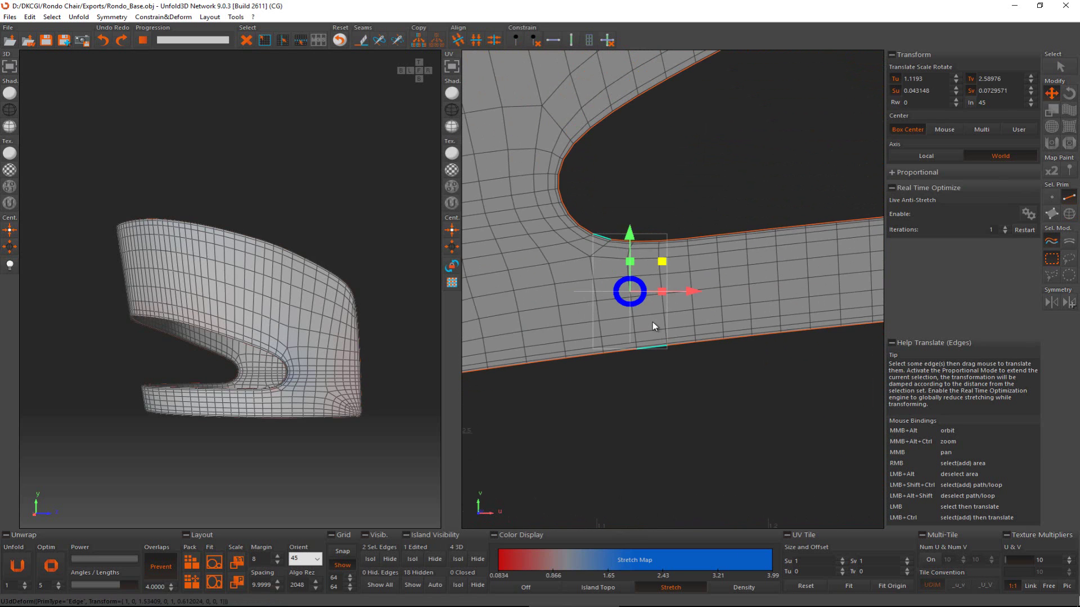
pyautogui.press('l')
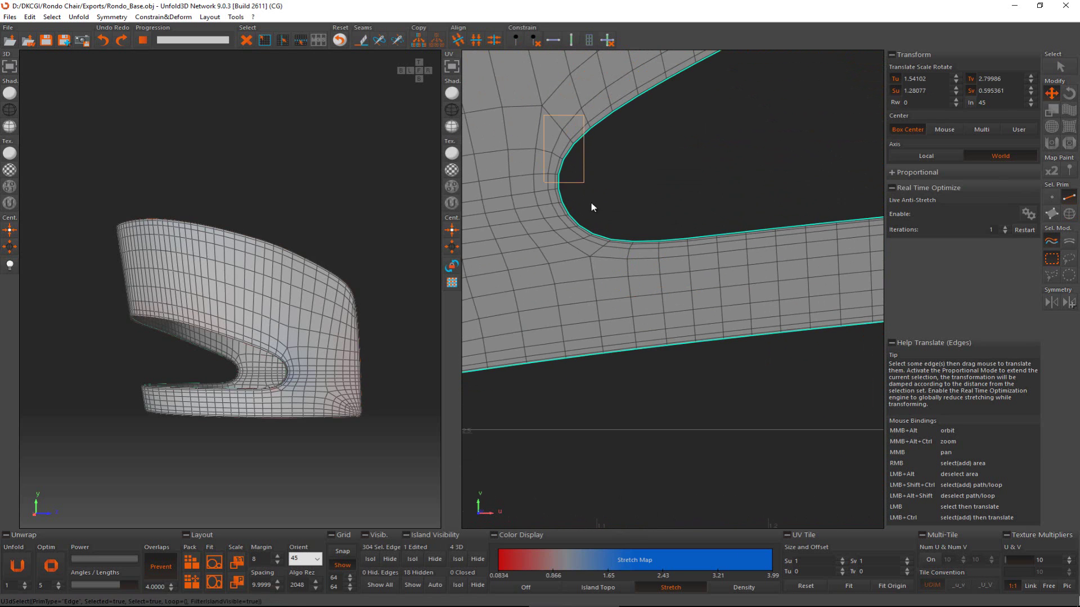
# - Deselect the upper edges and both curved ends of the inner-face island's opening, keeping its lower edge selected
pyautogui.keyDown('alt'); pyautogui.moveTo(599, 235); pyautogui.dragTo(601, 236); pyautogui.keyUp('alt')
pyautogui.scroll(-4, 630, 253)
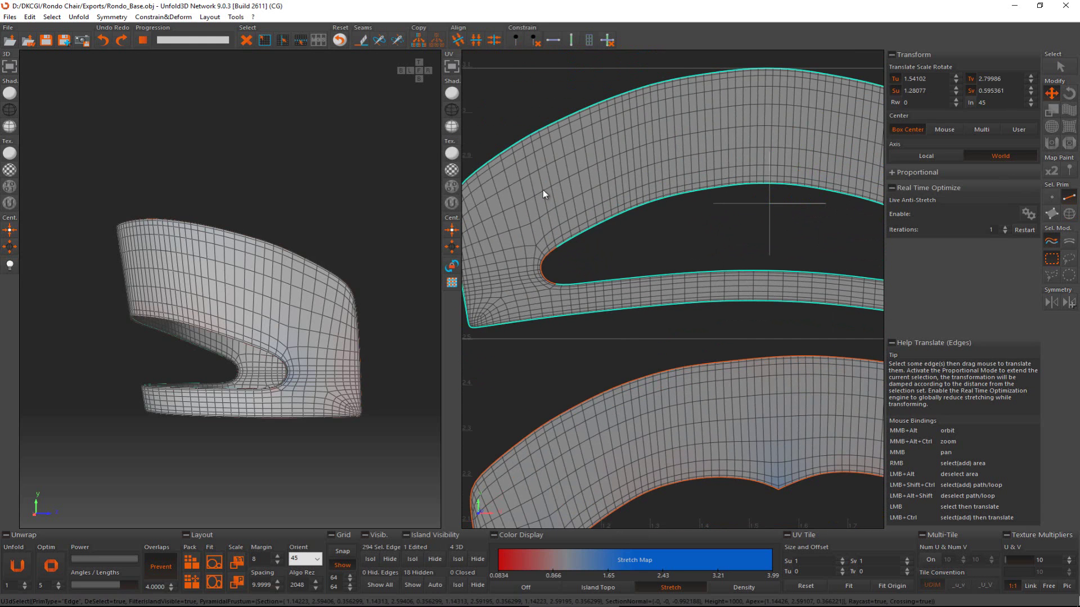
pyautogui.moveTo(829, 246); pyautogui.dragTo(648, 212, button='middle')
pyautogui.keyDown('alt'); pyautogui.moveTo(642, 165); pyautogui.dragTo(748, 238); pyautogui.keyUp('alt')
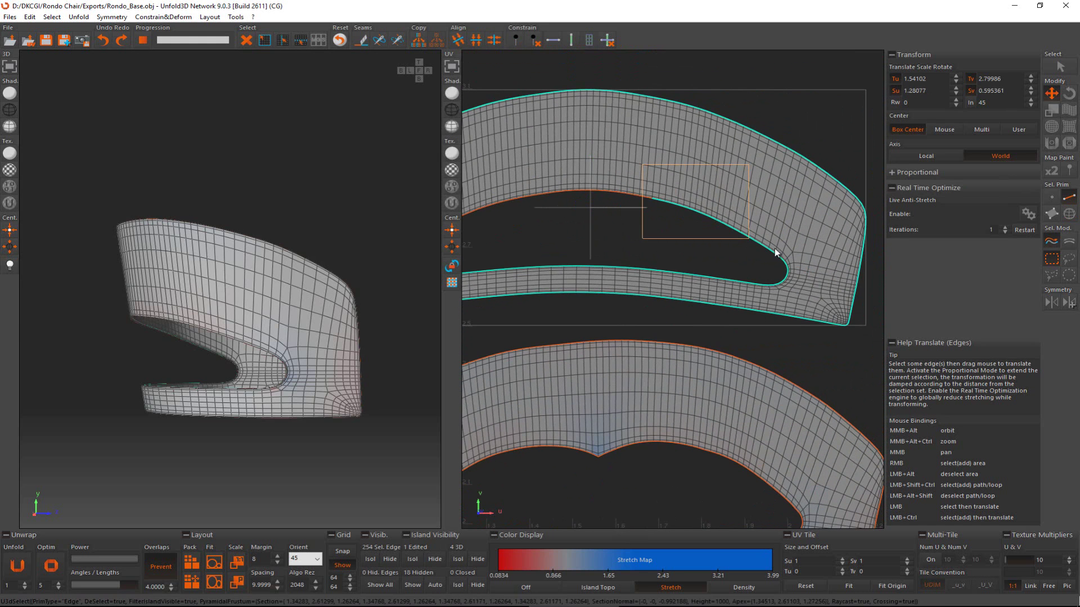
pyautogui.keyDown('alt'); pyautogui.moveTo(768, 274); pyautogui.dragTo(779, 285); pyautogui.keyUp('alt')
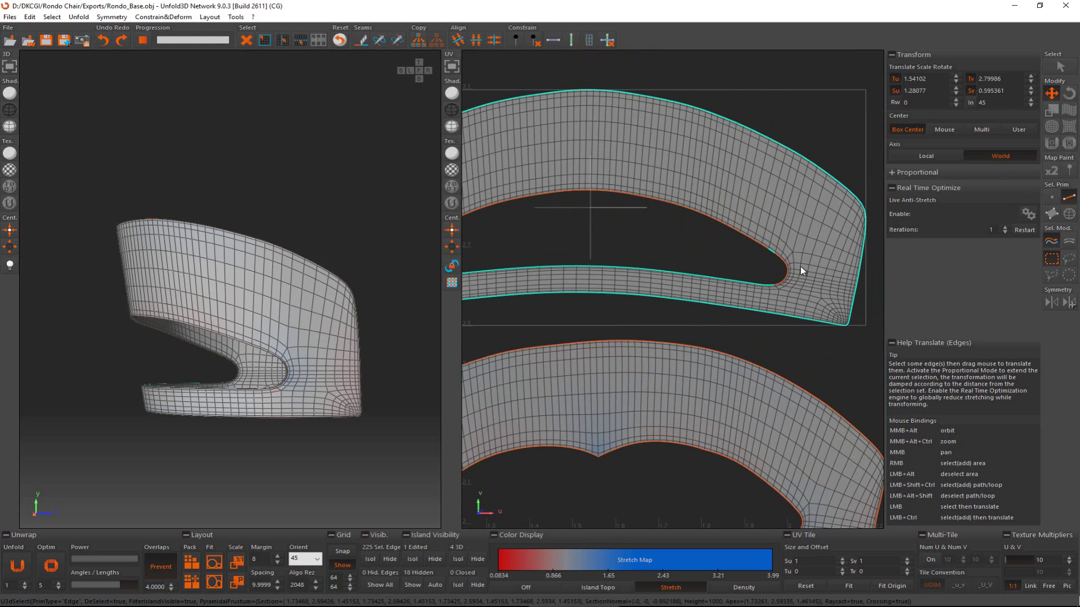
# - Deselect the top and both side border edges of the inner-face island, keeping its bottom border selected
pyautogui.scroll(2, 787, 236)
pyautogui.moveTo(836, 263); pyautogui.dragTo(690, 253, button='middle')
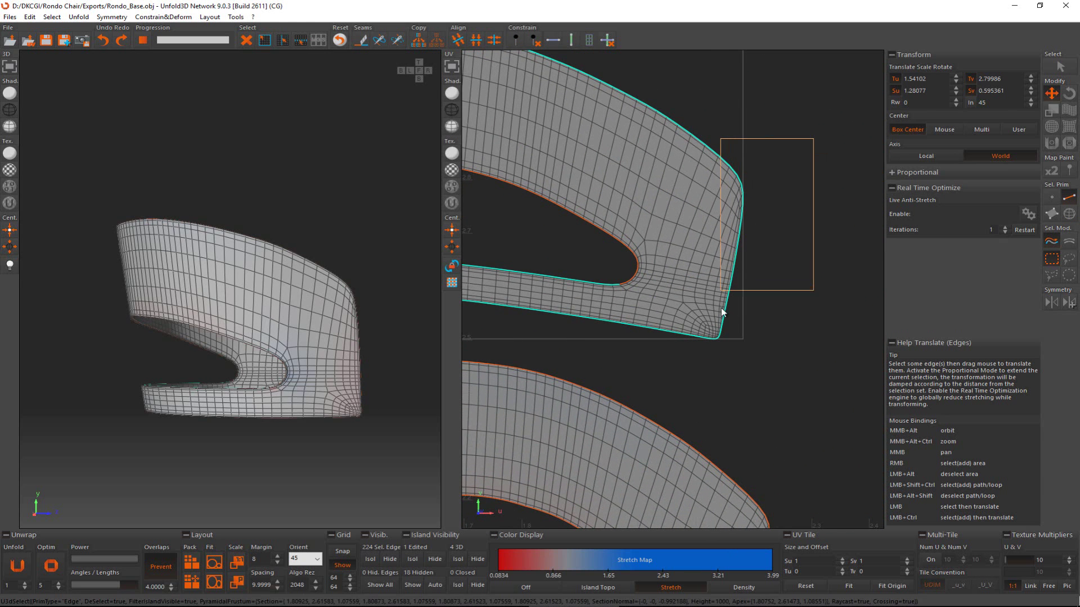
pyautogui.keyDown('alt'); pyautogui.moveTo(721, 308); pyautogui.dragTo(719, 342); pyautogui.keyUp('alt')
pyautogui.scroll(-3, 786, 171)
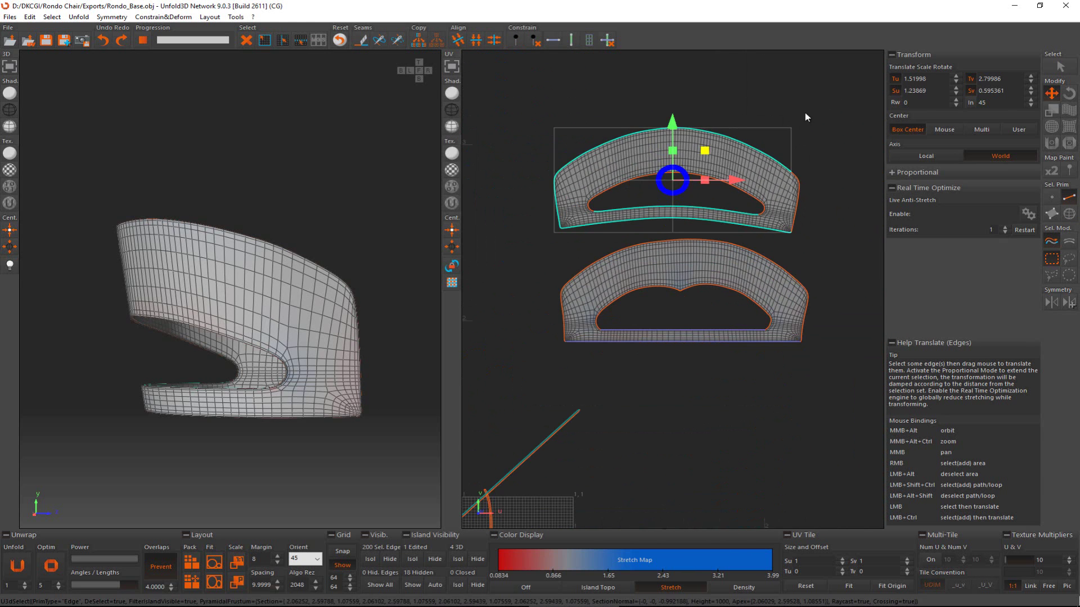
pyautogui.keyDown('alt'); pyautogui.moveTo(540, 187); pyautogui.dragTo(600, 329); pyautogui.keyUp('alt')
pyautogui.scroll(5, 548, 200)
pyautogui.scroll(4, 599, 329)
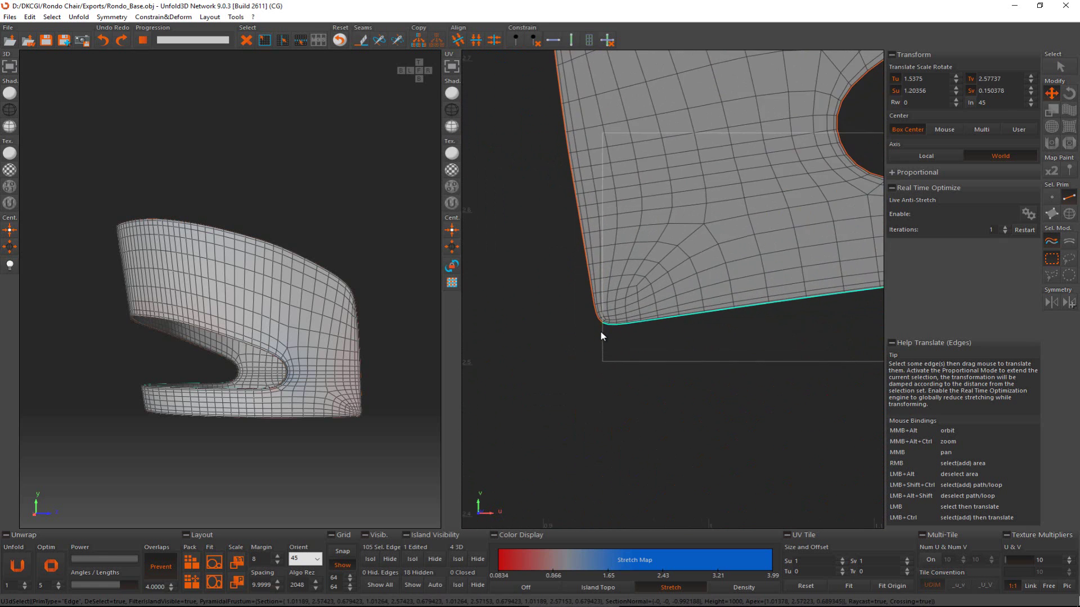
# - Deselect the last side edges at the inner-face island's bottom-right corner and constrain the remaining selected edges to horizontal
pyautogui.scroll(-5, 601, 332)
pyautogui.moveTo(697, 307); pyautogui.dragTo(203, 286, button='middle')
pyautogui.moveTo(833, 318); pyautogui.dragTo(529, 304, button='middle')
pyautogui.scroll(1, 768, 287)
pyautogui.scroll(3, 767, 287)
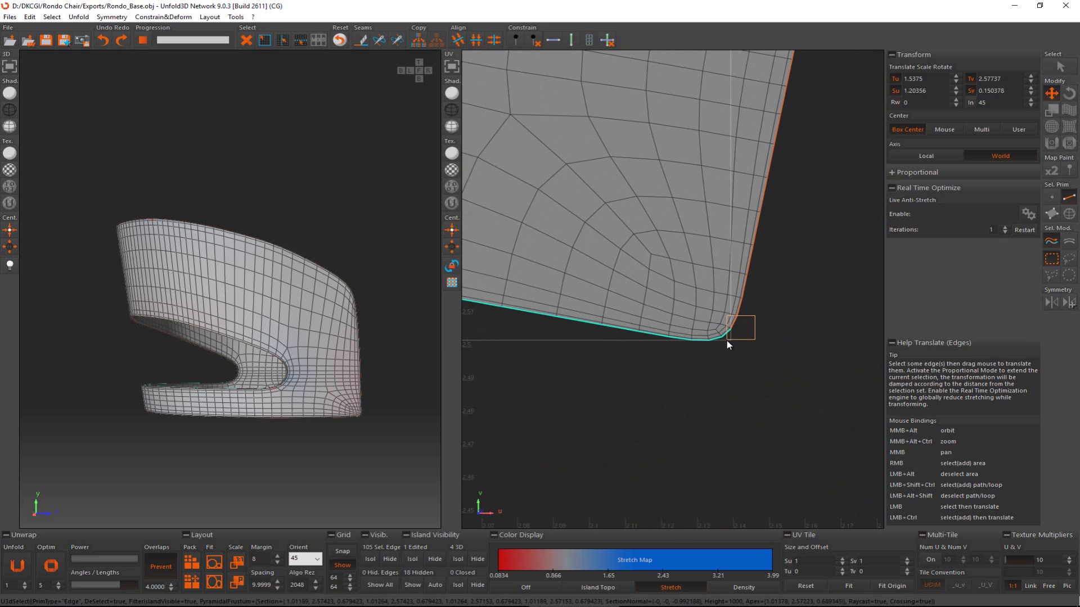
pyautogui.click(559, 40)
# - Select the whole inner-face shell island and optimize it to straighten its bottom strip
pyautogui.moveTo(652, 243); pyautogui.dragTo(700, 264, button='middle')
pyautogui.scroll(-5, 700, 264)
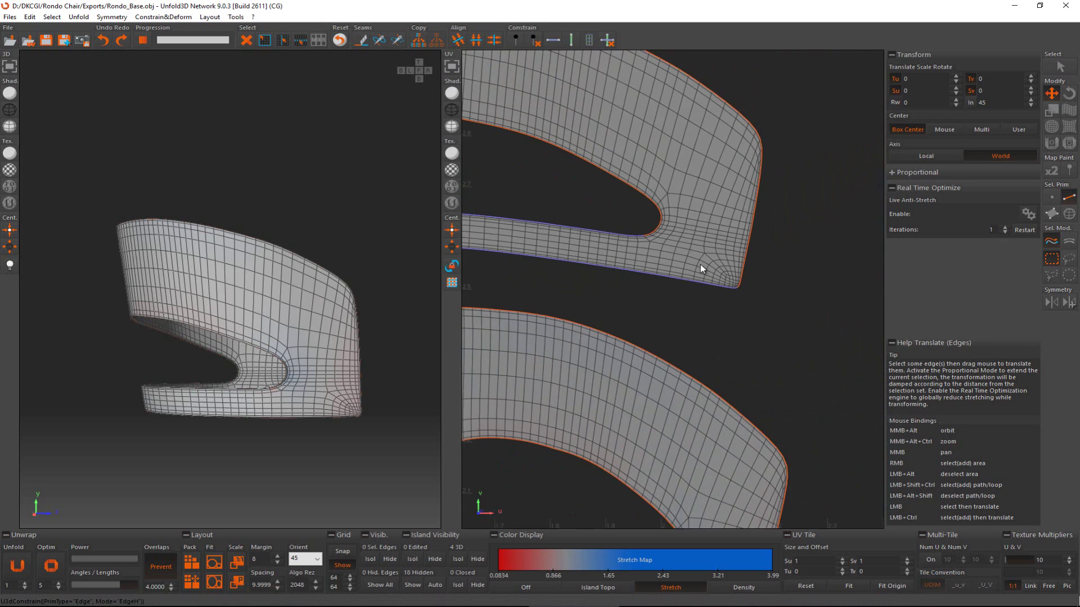
pyautogui.press('F4')
pyautogui.click(657, 214)
pyautogui.moveTo(642, 206); pyautogui.dragTo(722, 238, button='middle')
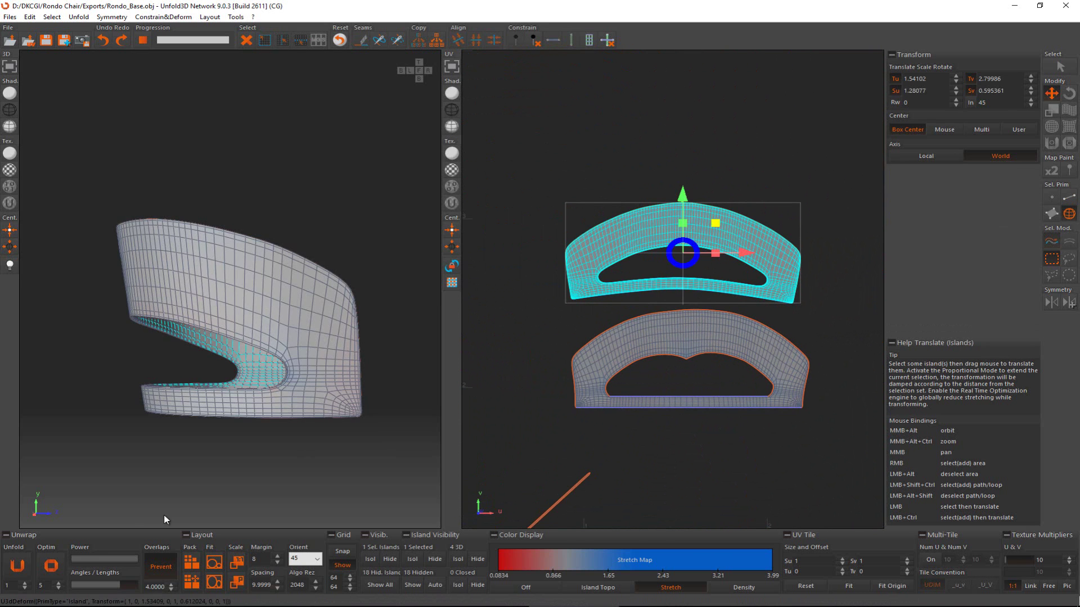
pyautogui.click(57, 565)
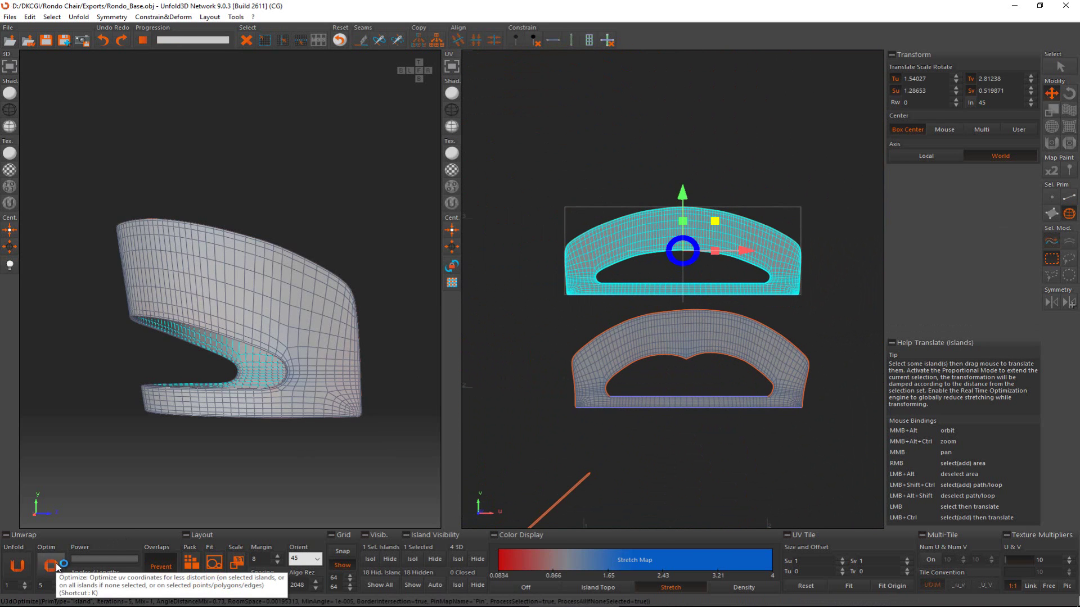
# - Select the outer-face shell island and optimize it to reduce distortion
pyautogui.click(713, 334)
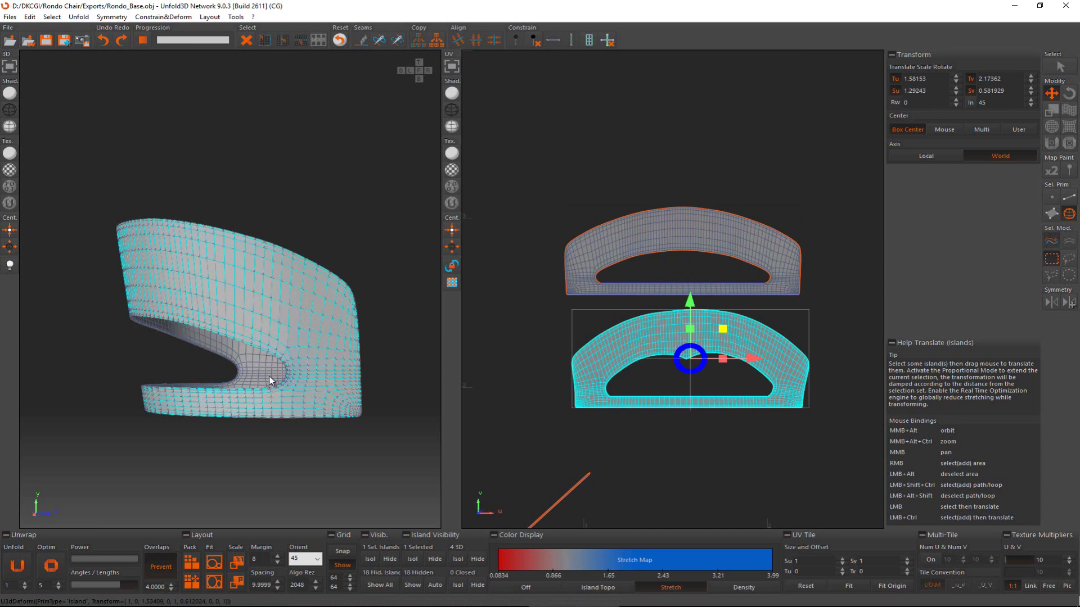
pyautogui.click(50, 563)
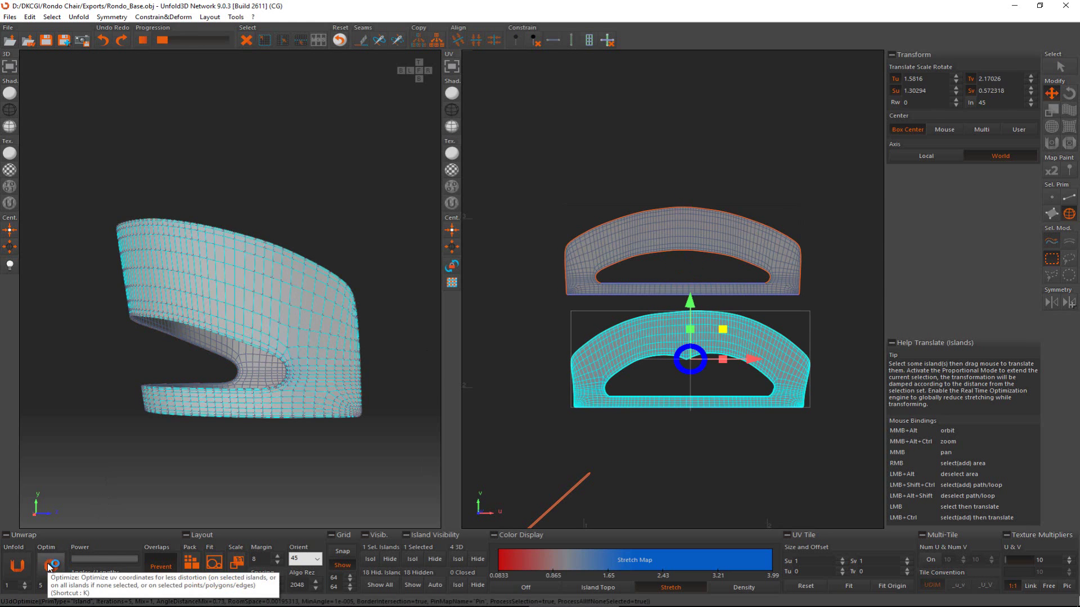
# - Relax the pointed notch above the outer-face island's opening with the Unfold brush, followed by the Optimize brush
pyautogui.scroll(5, 697, 360)
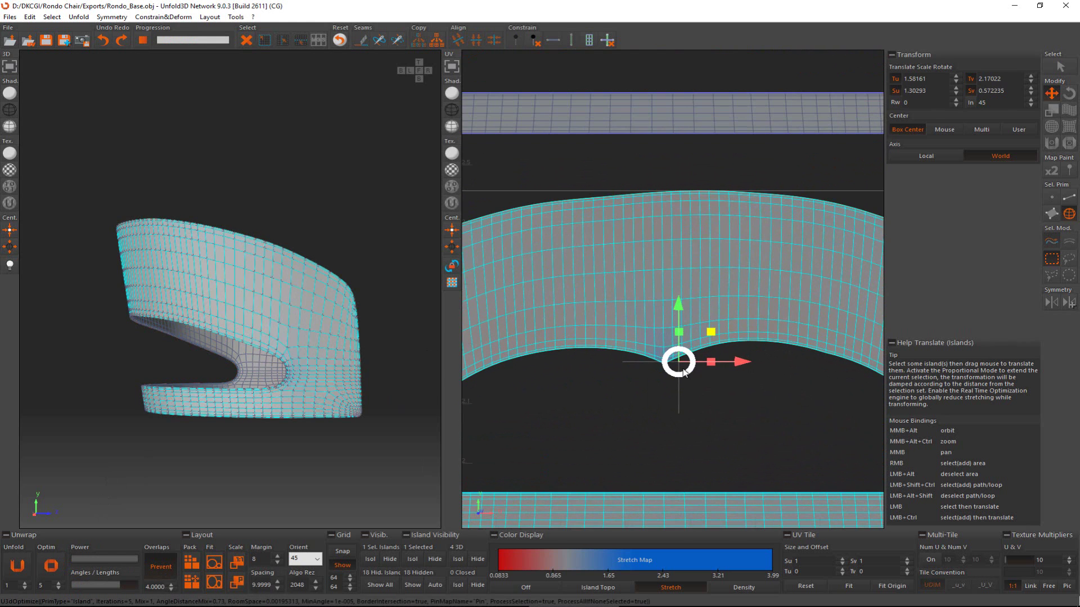
pyautogui.press('F2')
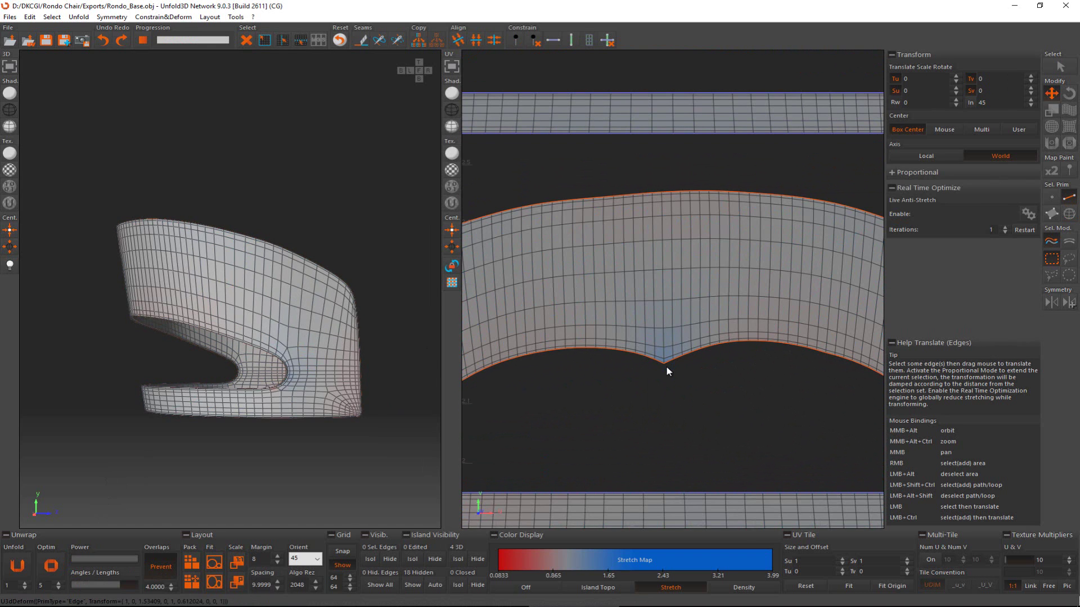
pyautogui.moveTo(666, 367); pyautogui.dragTo(666, 363)
pyautogui.press('F1')
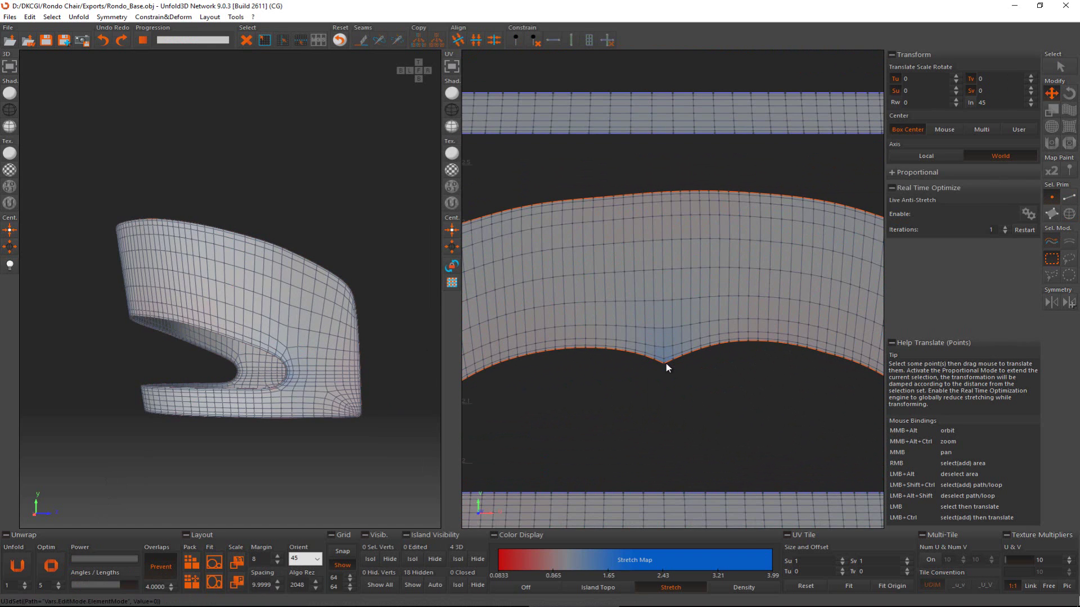
pyautogui.click(1047, 146)
pyautogui.moveTo(675, 399)
pyautogui.mouseDown()
pyautogui.moveTo(707, 362)
pyautogui.moveTo(557, 354)
pyautogui.moveTo(801, 365)
pyautogui.mouseUp()
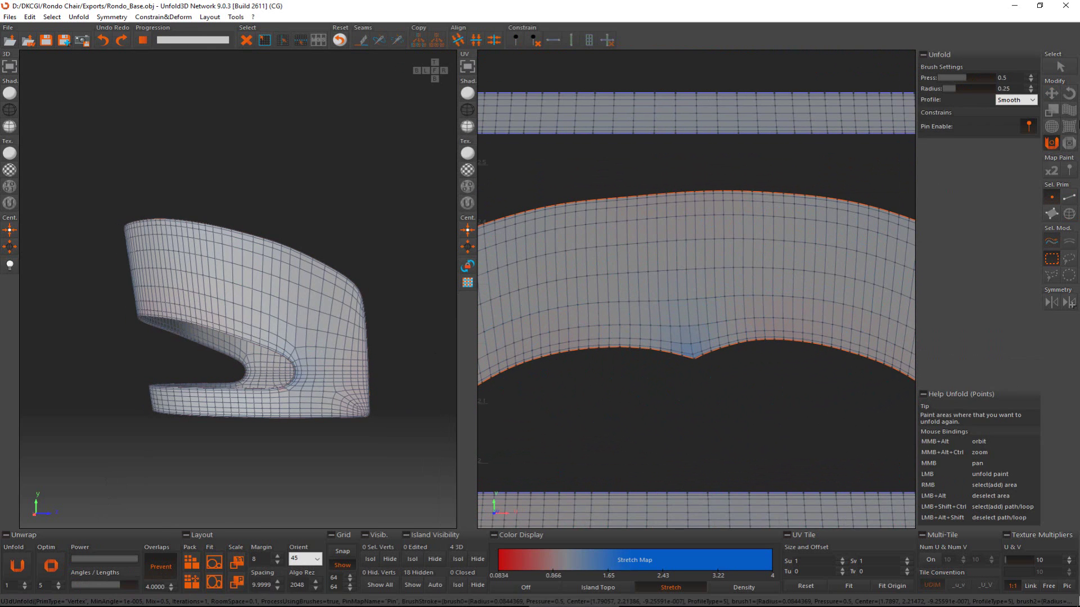
pyautogui.click(1069, 143)
pyautogui.moveTo(731, 345)
pyautogui.mouseDown()
pyautogui.moveTo(656, 348)
pyautogui.moveTo(677, 359)
pyautogui.moveTo(725, 354)
pyautogui.mouseUp()
pyautogui.scroll(-8, 731, 243)
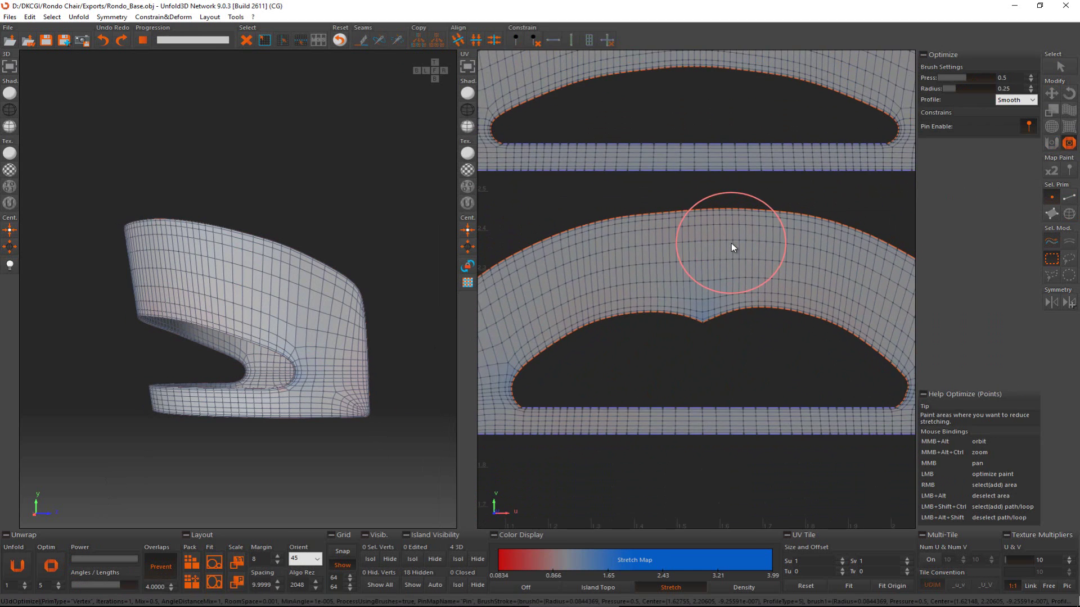
# - Select the long diagonal strip island crossing the UV tile and rotate it to lie horizontal
pyautogui.scroll(5, 571, 336)
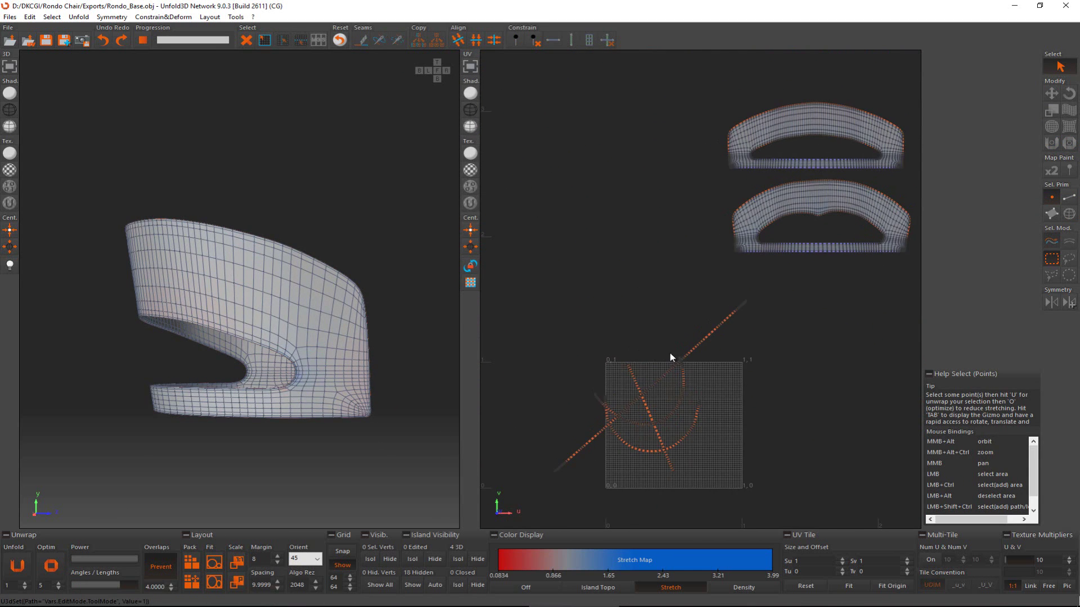
pyautogui.scroll(2, 670, 352)
pyautogui.press('F4')
pyautogui.click(700, 347)
pyautogui.press('e')
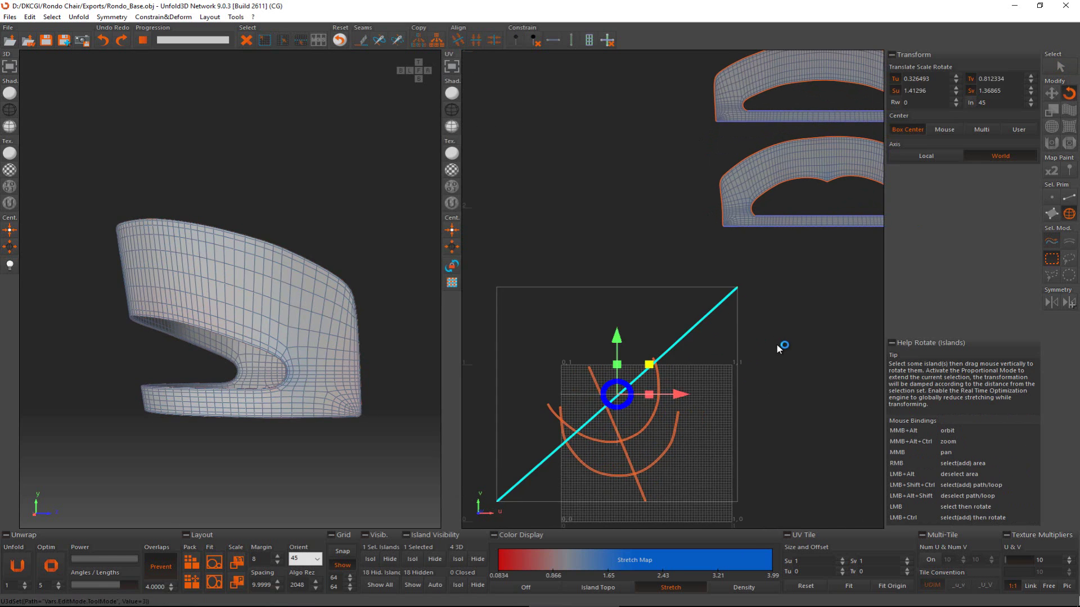
pyautogui.moveTo(783, 359); pyautogui.dragTo(784, 386)
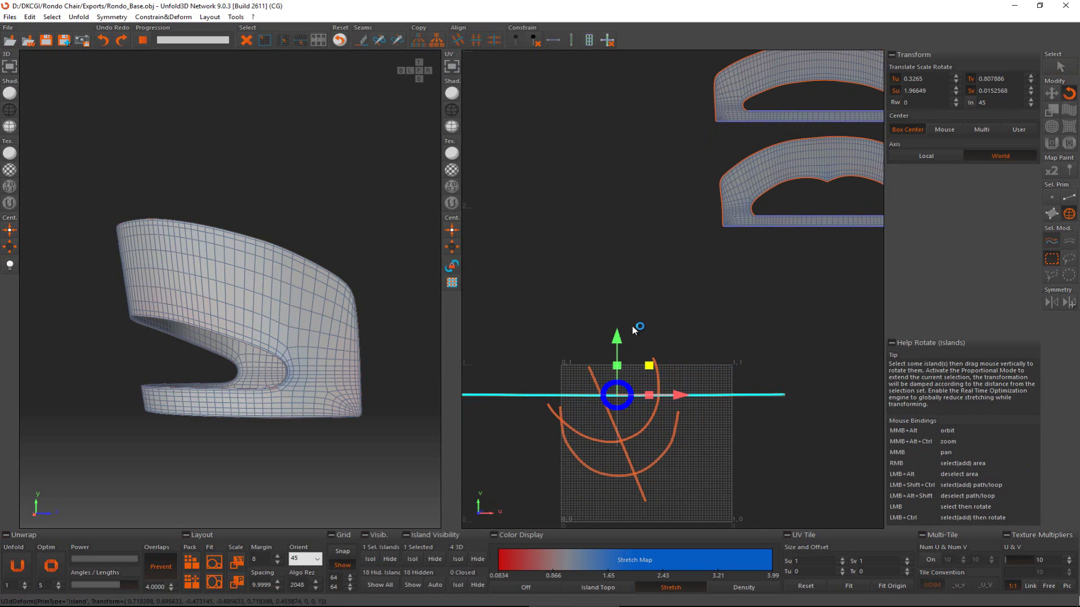
# - Move the long horizontal strip island out of the UV tile to just beneath the two shell islands
pyautogui.press('w')
pyautogui.moveTo(631, 292); pyautogui.dragTo(786, 202)
pyautogui.keyDown('alt'); pyautogui.moveTo(345, 310); pyautogui.dragTo(168, 318, button='middle'); pyautogui.keyUp('alt')
pyautogui.keyDown('alt'); pyautogui.moveTo(259, 220); pyautogui.dragTo(286, 236, button='middle'); pyautogui.keyUp('alt')
pyautogui.moveTo(810, 291); pyautogui.dragTo(661, 291, button='middle')
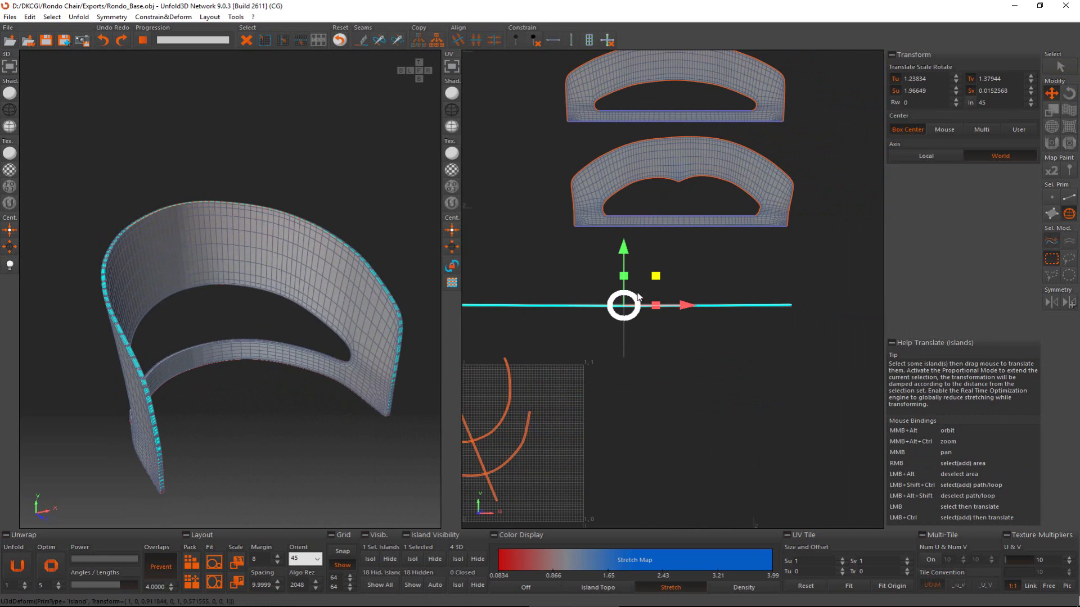
# - Move the upper curved strip island to just below the long horizontal strip and rotate it into an upright arch
pyautogui.moveTo(519, 352); pyautogui.dragTo(645, 334, button='middle')
pyautogui.click(633, 386)
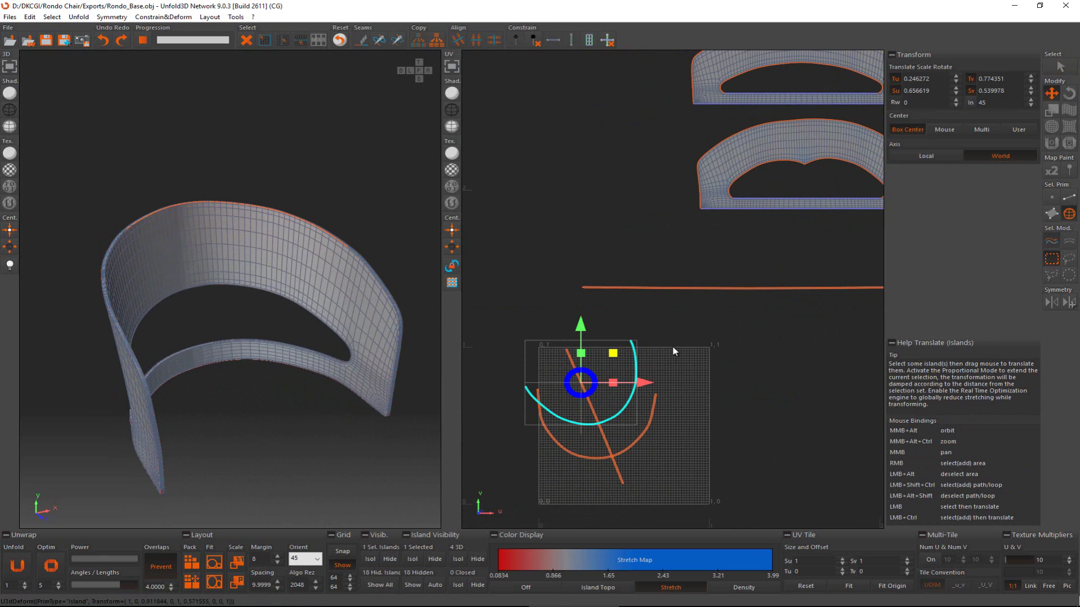
pyautogui.moveTo(672, 346); pyautogui.dragTo(848, 302)
pyautogui.press('e')
pyautogui.moveTo(848, 303); pyautogui.dragTo(821, 565)
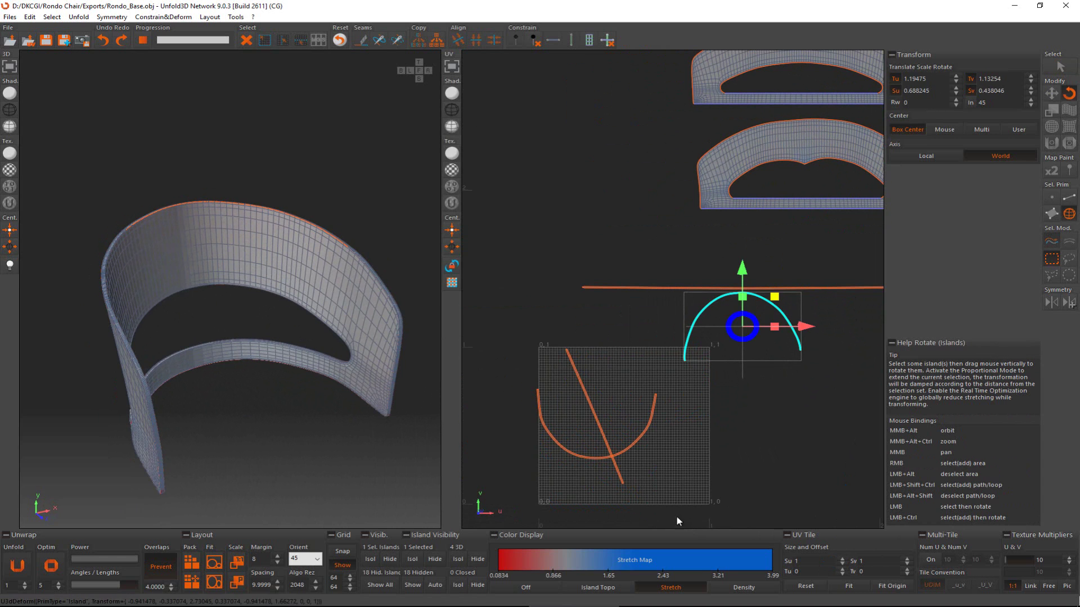
# - Rotate the remaining U-shaped strip island into an upright arch and place it just under the first arched strip
pyautogui.click(634, 447)
pyautogui.moveTo(748, 340); pyautogui.dragTo(745, 542)
pyautogui.press('w')
pyautogui.moveTo(739, 413); pyautogui.dragTo(856, 327)
# - Select the upper and lower border edge loops of both arched strips and constrain them to horizontal
pyautogui.scroll(5, 794, 303)
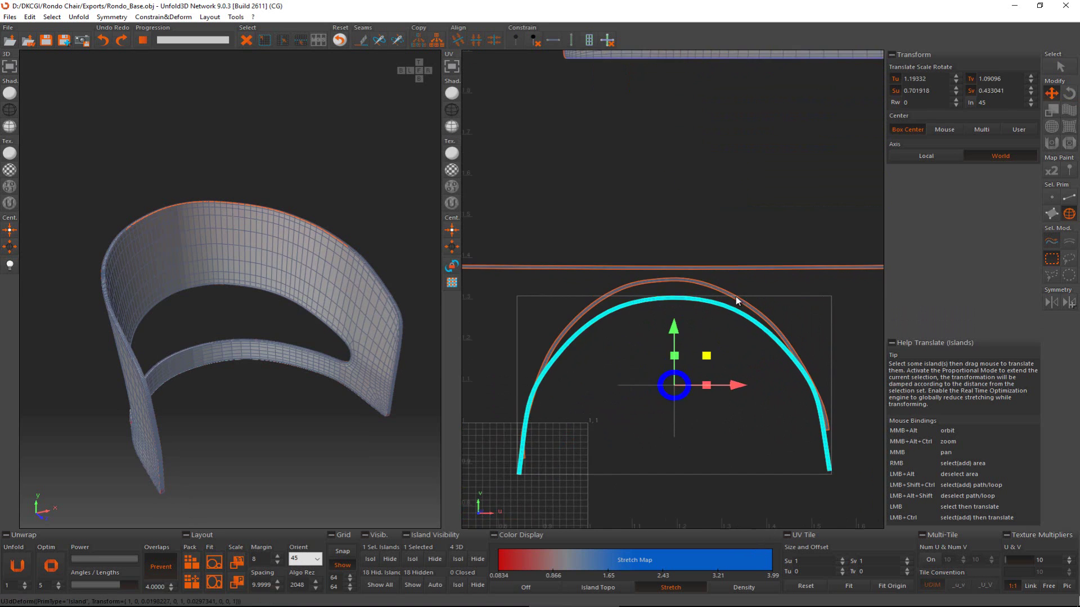
pyautogui.scroll(10, 674, 295)
pyautogui.press('F2')
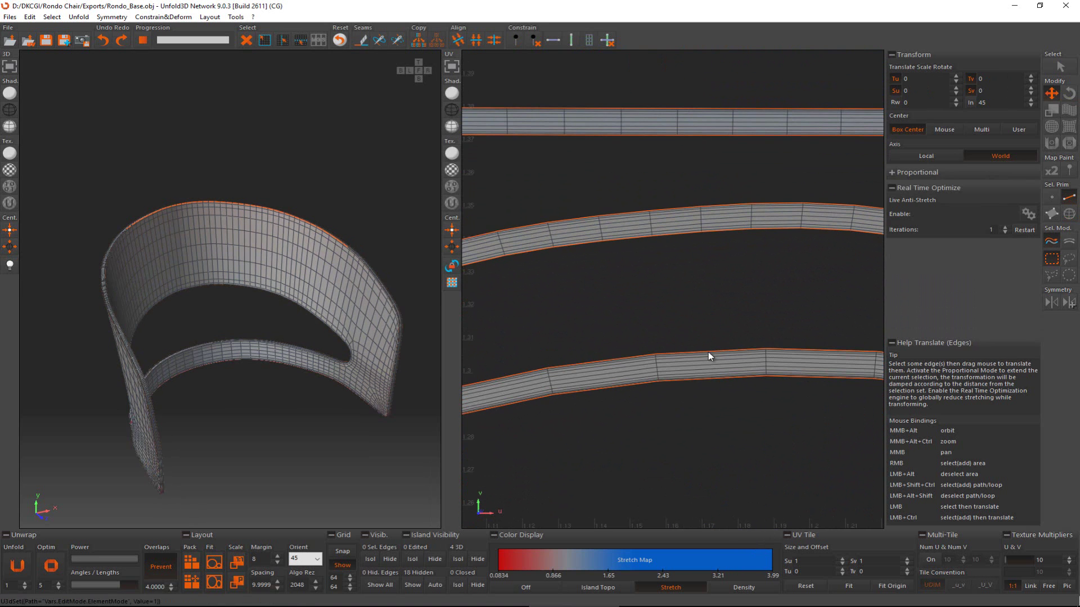
pyautogui.click(707, 352)
pyautogui.scroll(3, 690, 386)
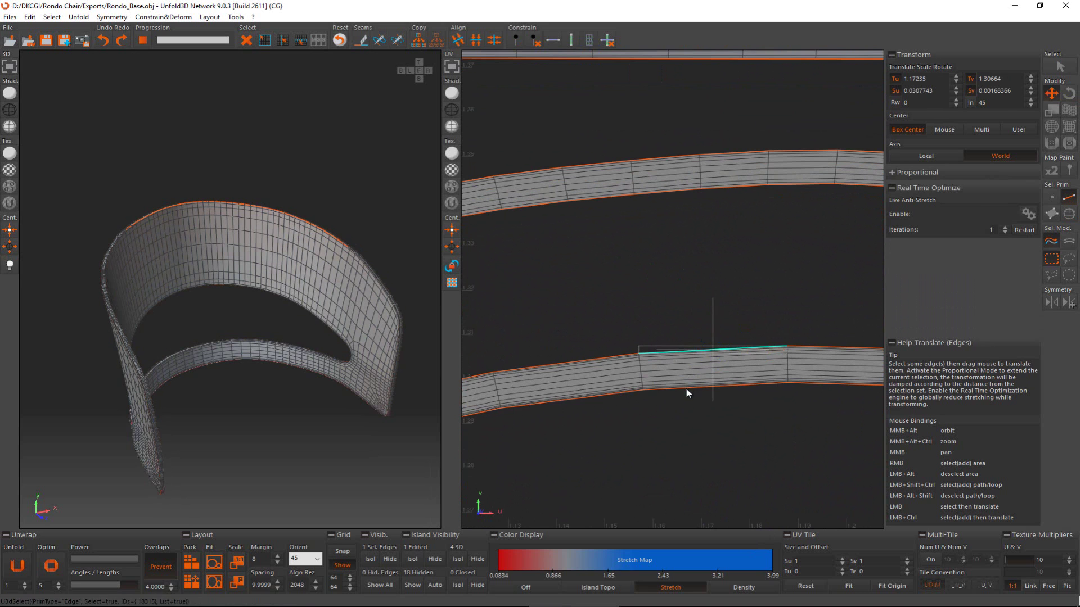
pyautogui.keyDown('ctrl'); pyautogui.click(686, 388); pyautogui.keyUp('ctrl')
pyautogui.scroll(3, 658, 195)
pyautogui.keyDown('ctrl'); pyautogui.click(659, 195); pyautogui.keyUp('ctrl')
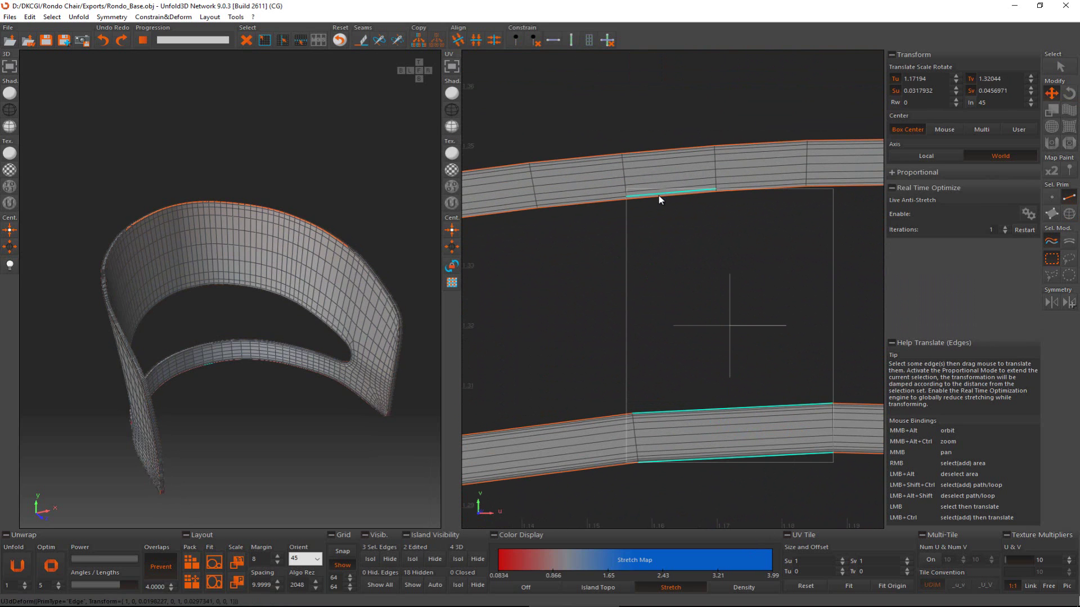
pyautogui.moveTo(659, 195); pyautogui.dragTo(658, 197)
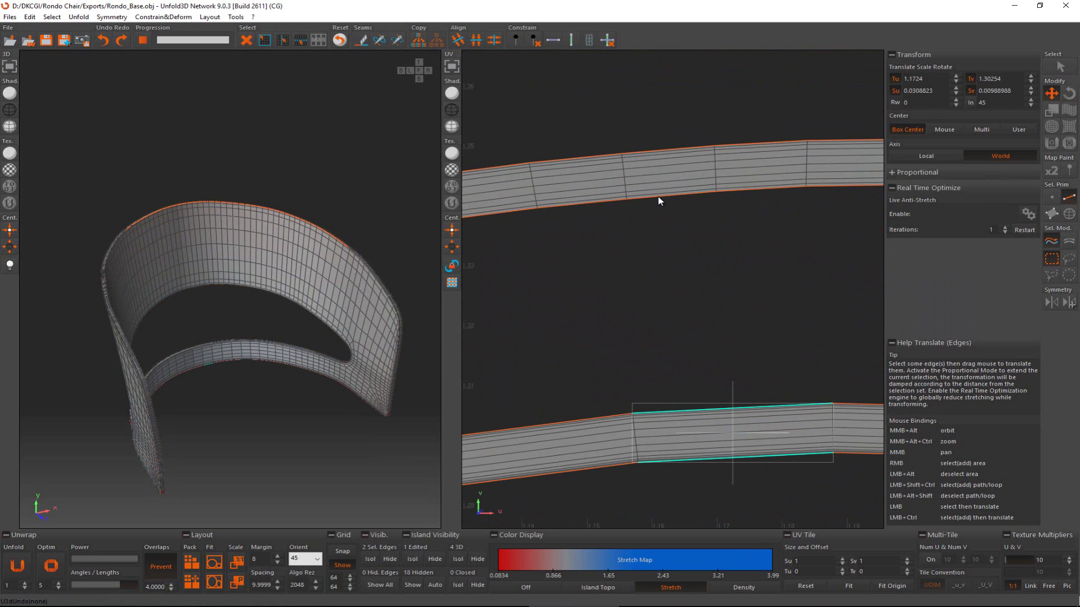
pyautogui.keyDown('ctrl'); pyautogui.click(645, 150); pyautogui.keyUp('ctrl')
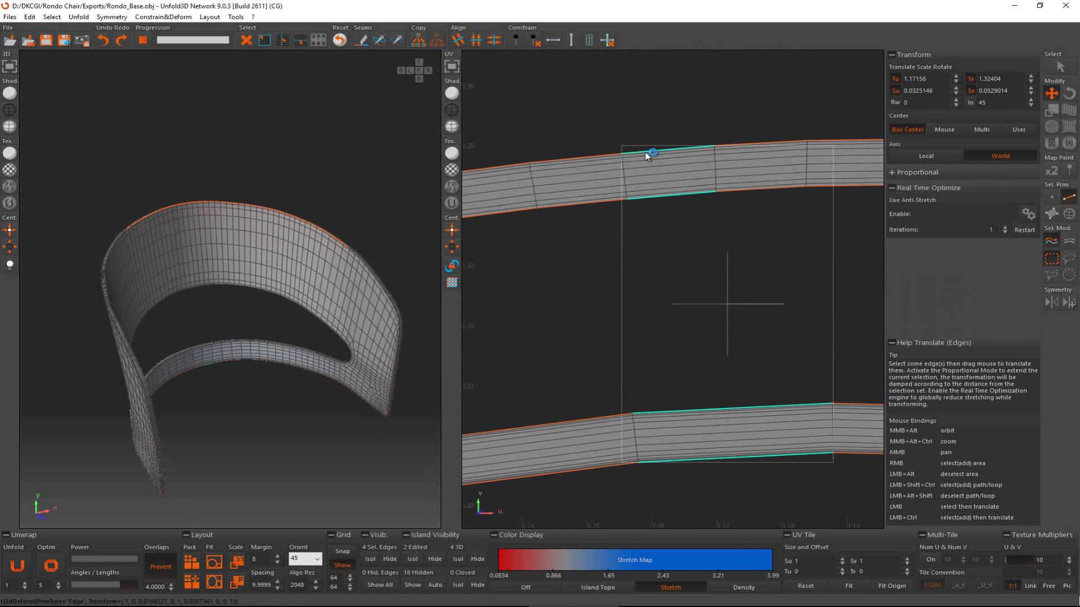
pyautogui.keyDown('ctrl'); pyautogui.keyDown('shift'); pyautogui.click(643, 152); pyautogui.keyUp('shift'); pyautogui.keyUp('ctrl')
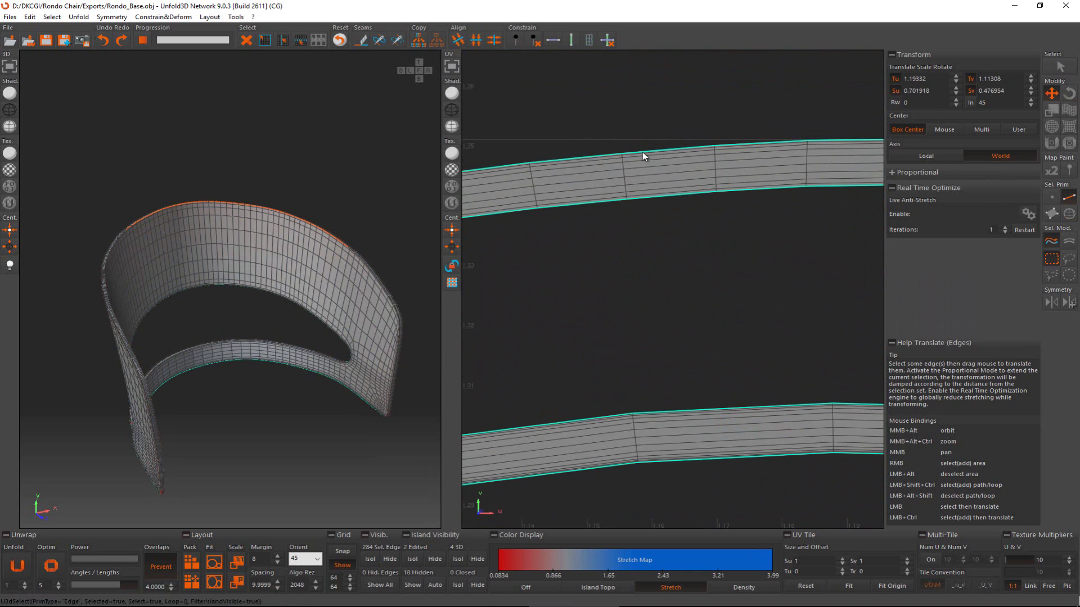
pyautogui.click(558, 40)
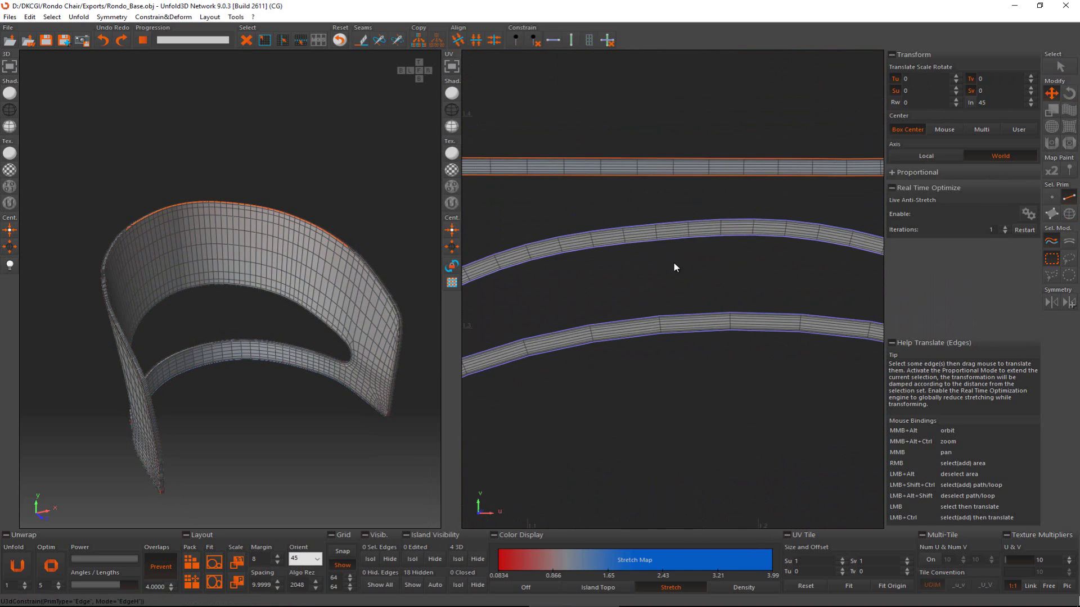
# - Select both arched strip islands and optimize them to straighten them
pyautogui.scroll(-8, 674, 262)
pyautogui.press('F4')
pyautogui.click(673, 257)
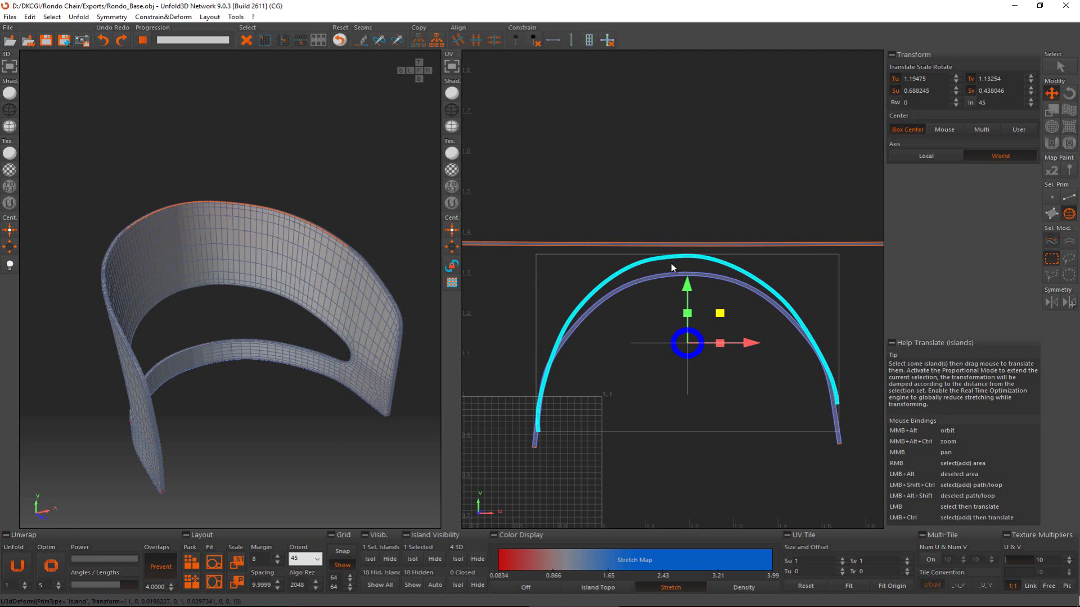
pyautogui.keyDown('ctrl'); pyautogui.click(670, 274); pyautogui.keyUp('ctrl')
pyautogui.click(57, 574)
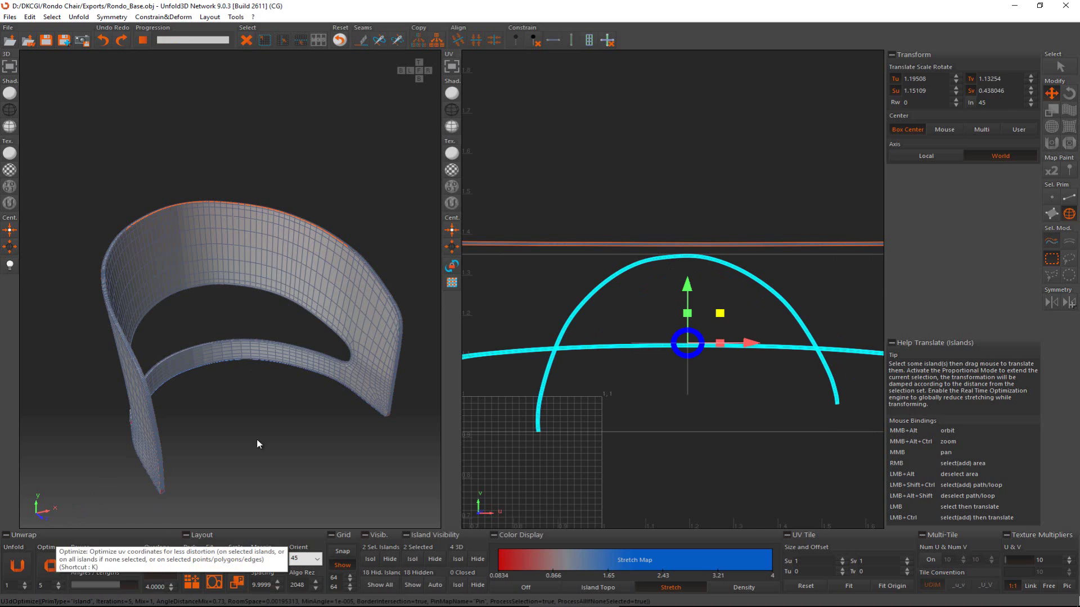
# - Select only the strip island that is still arched and move it straight down, clear of the flattened strip
pyautogui.click(643, 316)
pyautogui.click(679, 257)
pyautogui.moveTo(680, 364); pyautogui.dragTo(657, 246, button='middle')
pyautogui.scroll(-2, 656, 246)
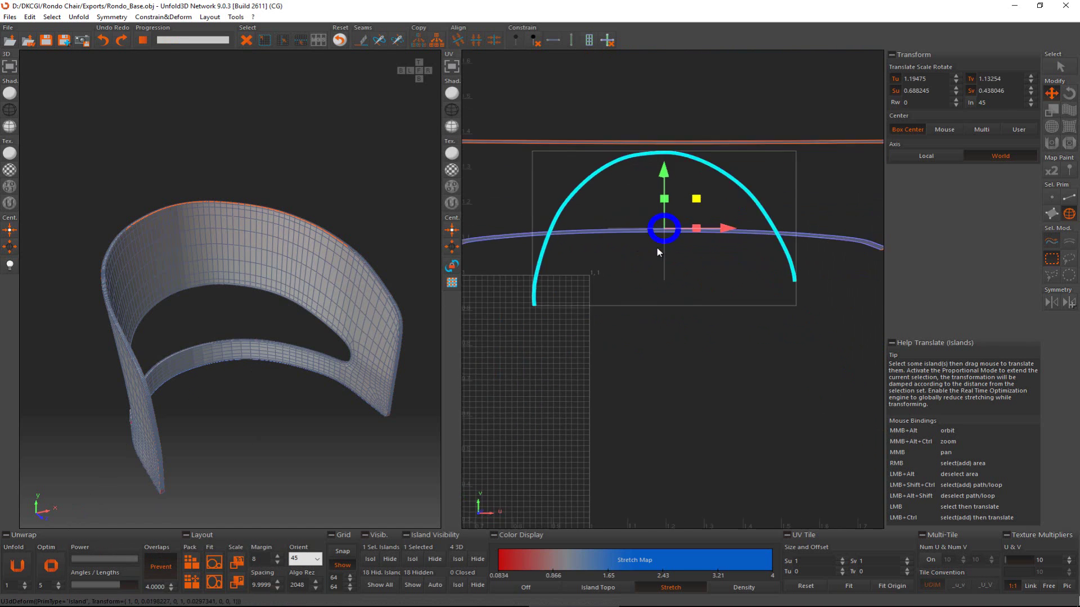
pyautogui.moveTo(664, 178); pyautogui.dragTo(664, 290)
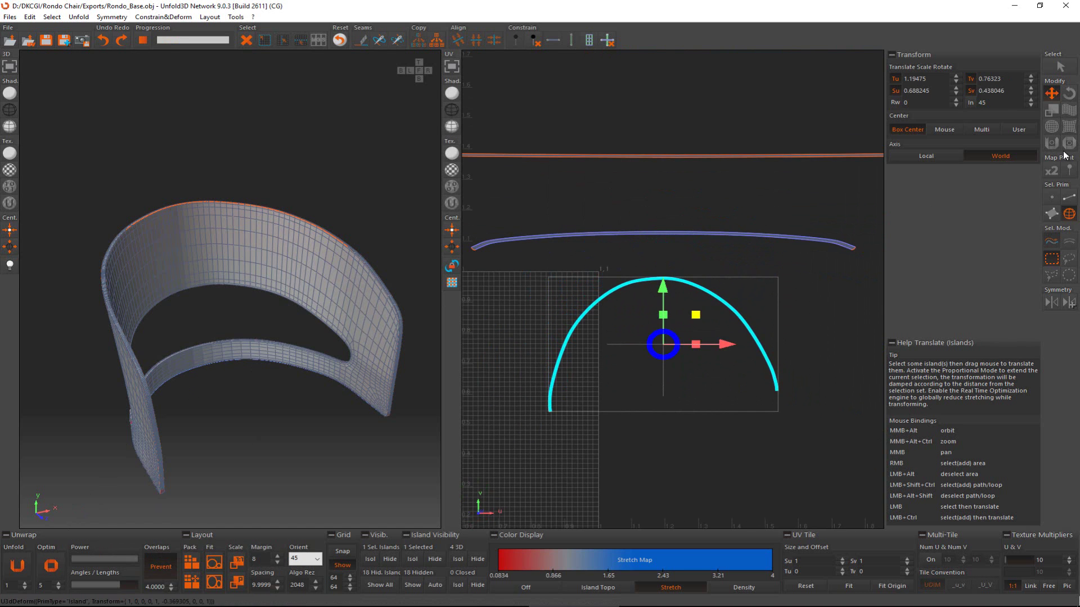
# - Straighten the two horizontally constrained strips with the Unfold brush
pyautogui.click(1051, 142)
pyautogui.scroll(-2, 693, 315)
pyautogui.scroll(-1, 693, 320)
pyautogui.moveTo(624, 336)
pyautogui.mouseDown()
pyautogui.moveTo(578, 305)
pyautogui.moveTo(758, 313)
pyautogui.moveTo(636, 311)
pyautogui.moveTo(595, 289)
pyautogui.moveTo(695, 291)
pyautogui.mouseUp()
pyautogui.press('Escape')
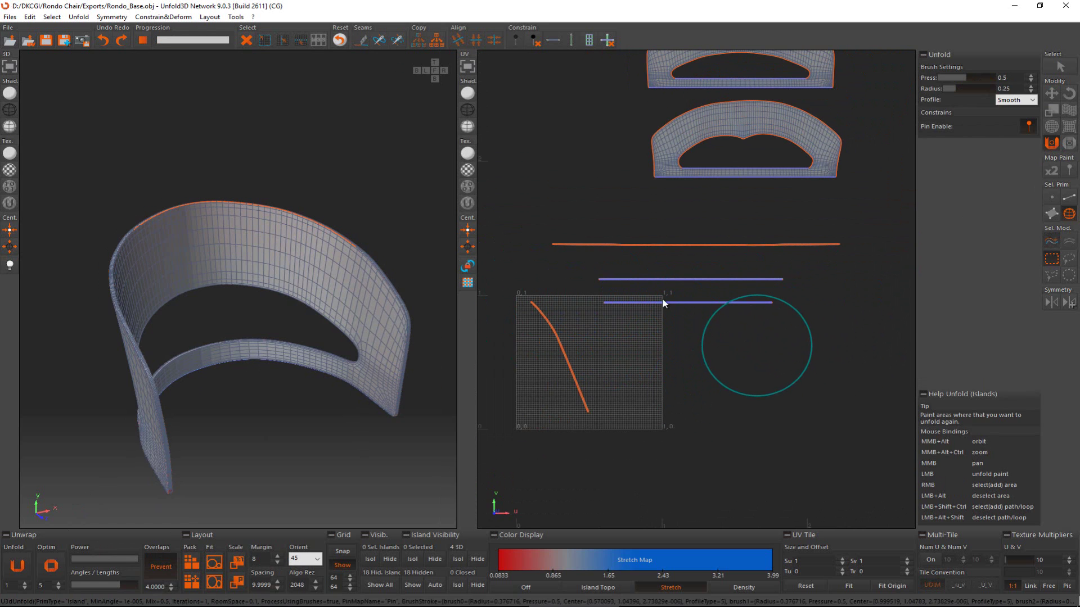
# - Try the Unfold brush along the long unconstrained strip and undo the stroke
pyautogui.moveTo(542, 242)
pyautogui.mouseDown()
pyautogui.moveTo(849, 235)
pyautogui.moveTo(842, 250)
pyautogui.mouseUp()
pyautogui.hotkey('ctrl', 'z')
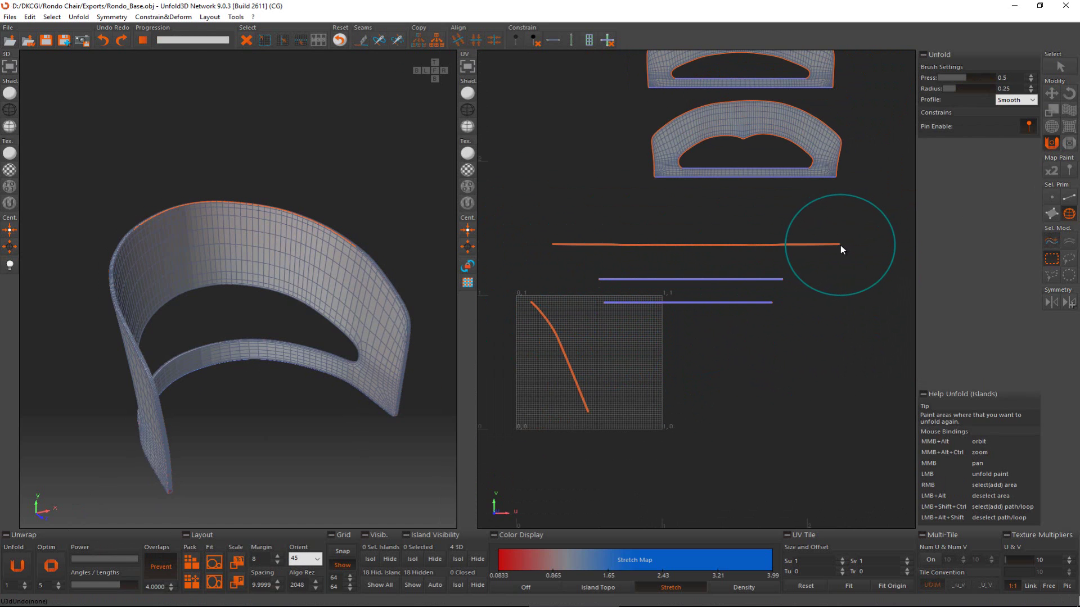
pyautogui.press('q')
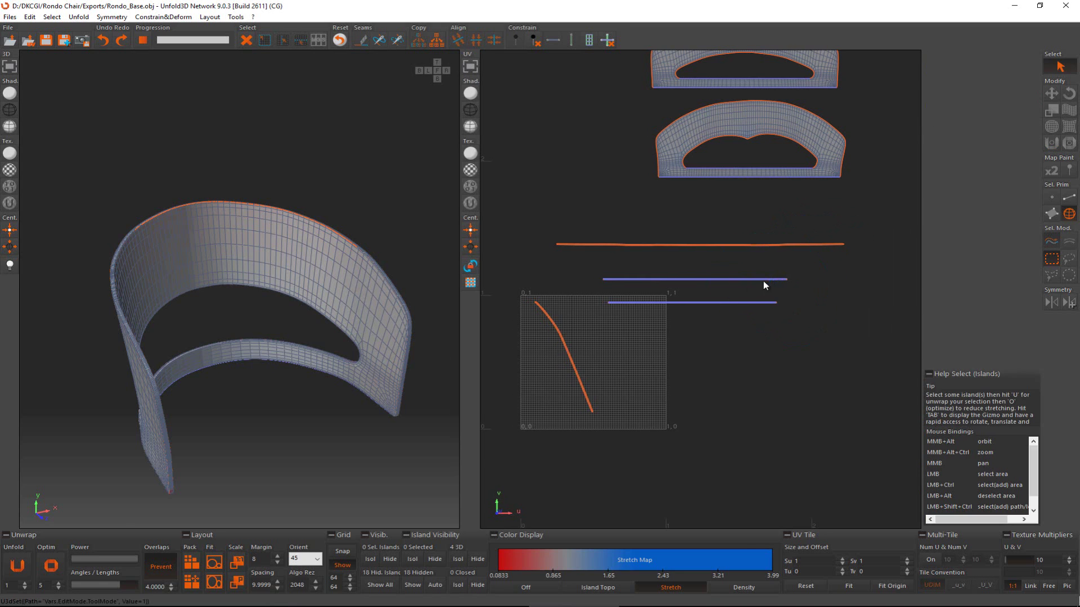
# - Rotate the last strip island inside the UV tile to nearly horizontal and move it below the straightened strips
pyautogui.click(570, 363)
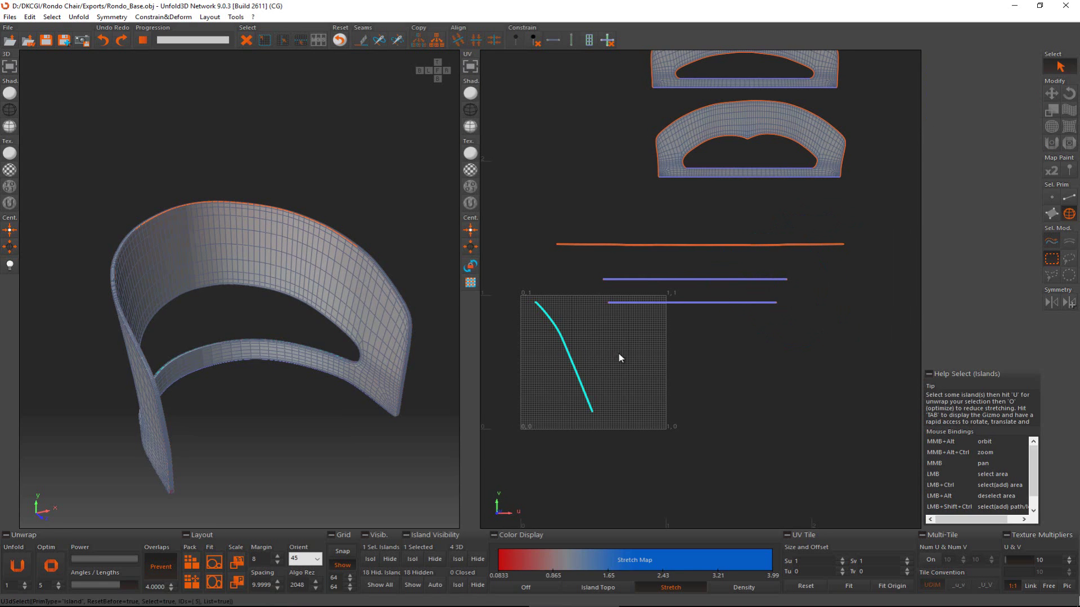
pyautogui.press('e')
pyautogui.moveTo(693, 365); pyautogui.dragTo(770, 329)
pyautogui.press('w')
# - Select the upper and lower border edge loops of the lowest strip island and constrain them to horizontal
pyautogui.scroll(10, 636, 329)
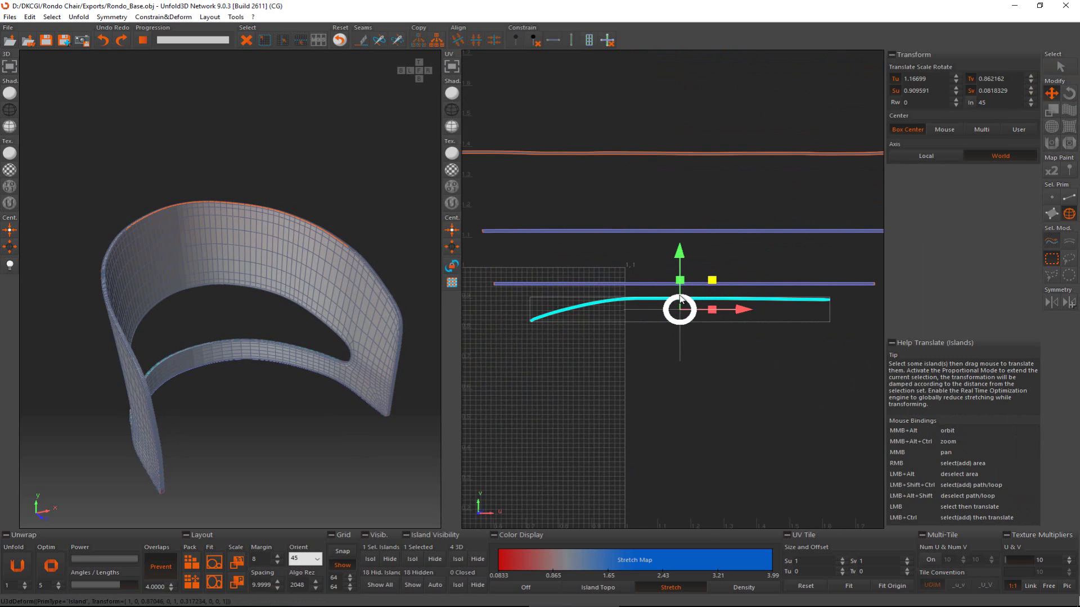
pyautogui.press('F2')
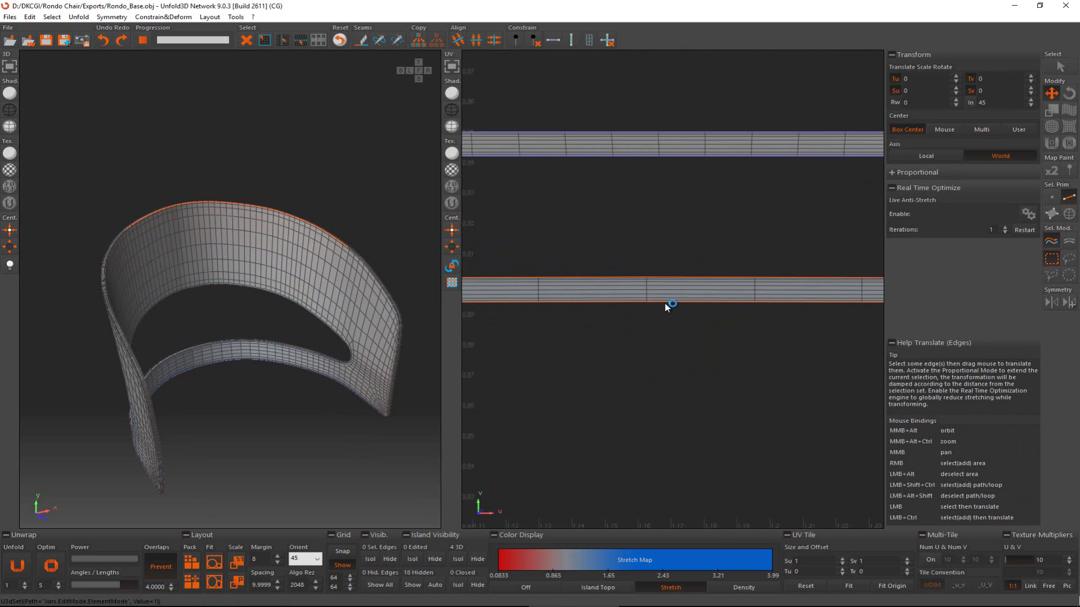
pyautogui.click(664, 301)
pyautogui.scroll(3, 664, 287)
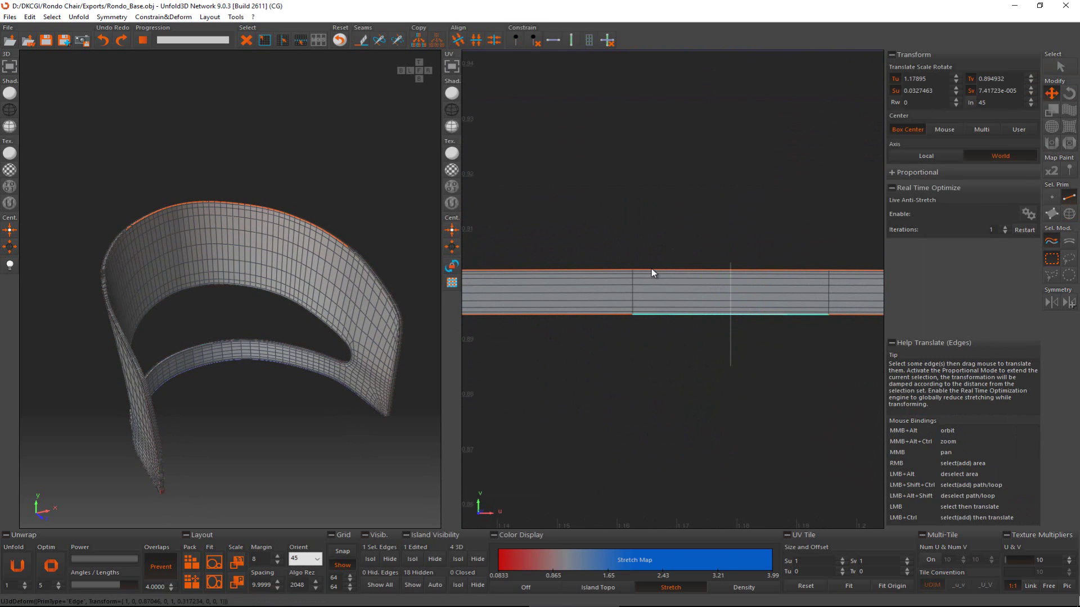
pyautogui.keyDown('ctrl'); pyautogui.click(648, 269); pyautogui.keyUp('ctrl')
pyautogui.doubleClick(649, 270)
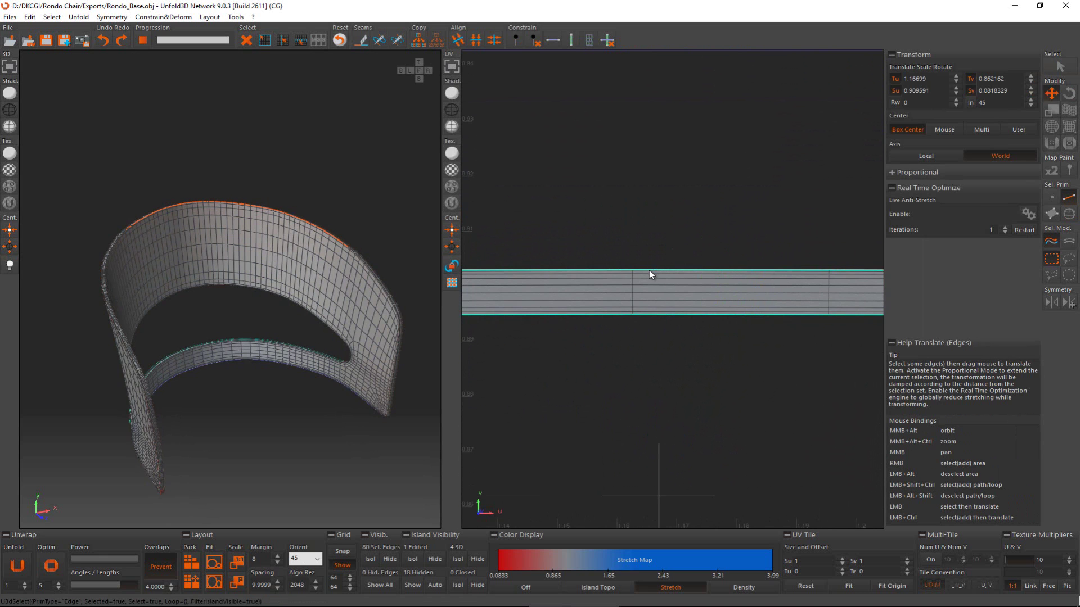
pyautogui.scroll(-3, 649, 270)
pyautogui.scroll(-2, 649, 270)
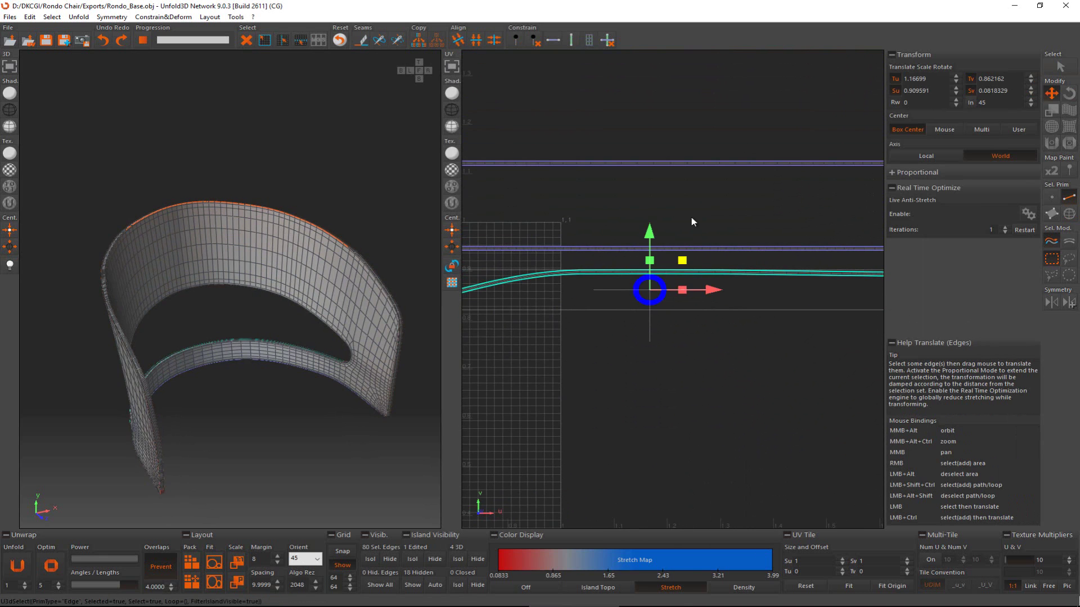
pyautogui.click(550, 40)
pyautogui.scroll(-3, 706, 289)
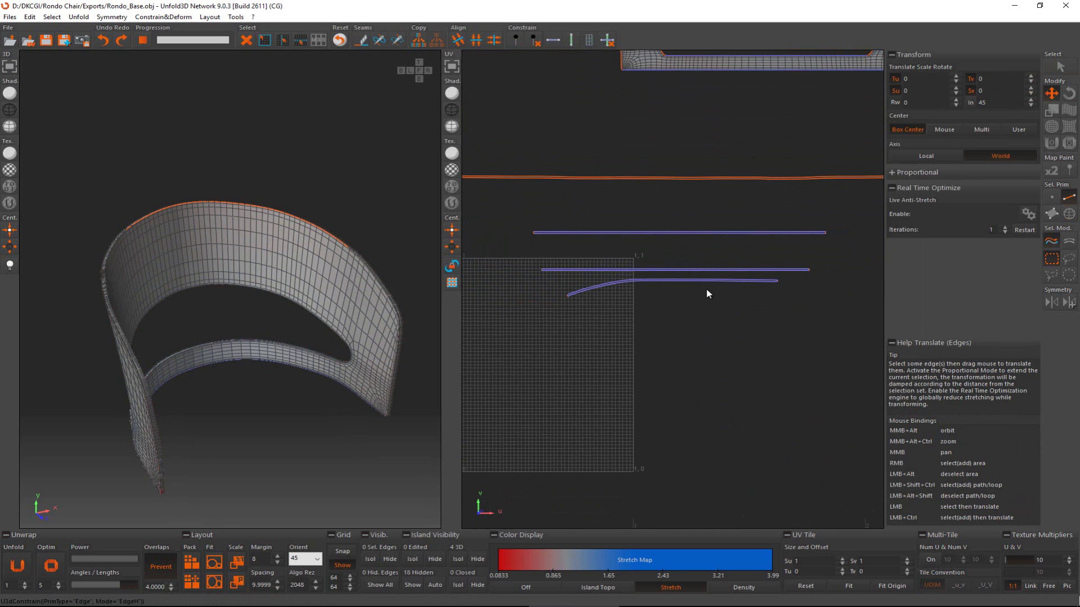
# - Select the three constrained strip islands and straighten the curved lowest one with the Unfold brush
pyautogui.press('F4')
pyautogui.moveTo(507, 209); pyautogui.dragTo(735, 311, button='right')
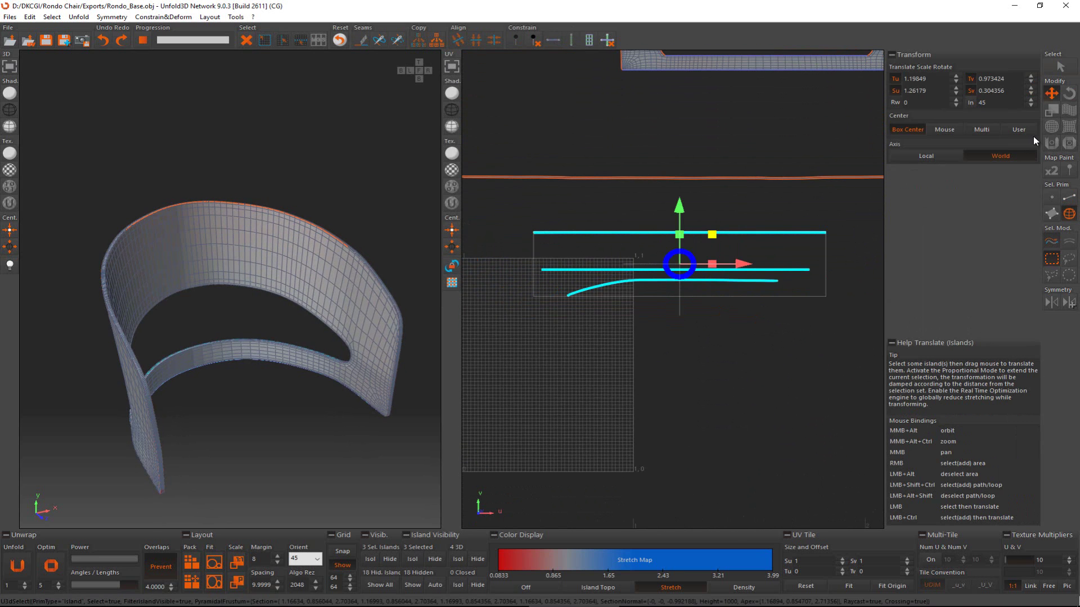
pyautogui.click(1050, 143)
pyautogui.moveTo(814, 284)
pyautogui.mouseDown()
pyautogui.moveTo(550, 287)
pyautogui.moveTo(717, 287)
pyautogui.mouseUp()
pyautogui.click(1069, 143)
pyautogui.moveTo(832, 264)
pyautogui.mouseDown()
pyautogui.moveTo(844, 260)
pyautogui.moveTo(511, 256)
pyautogui.moveTo(580, 288)
pyautogui.moveTo(826, 255)
pyautogui.moveTo(659, 255)
pyautogui.mouseUp()
pyautogui.press('q')
pyautogui.click(659, 256)
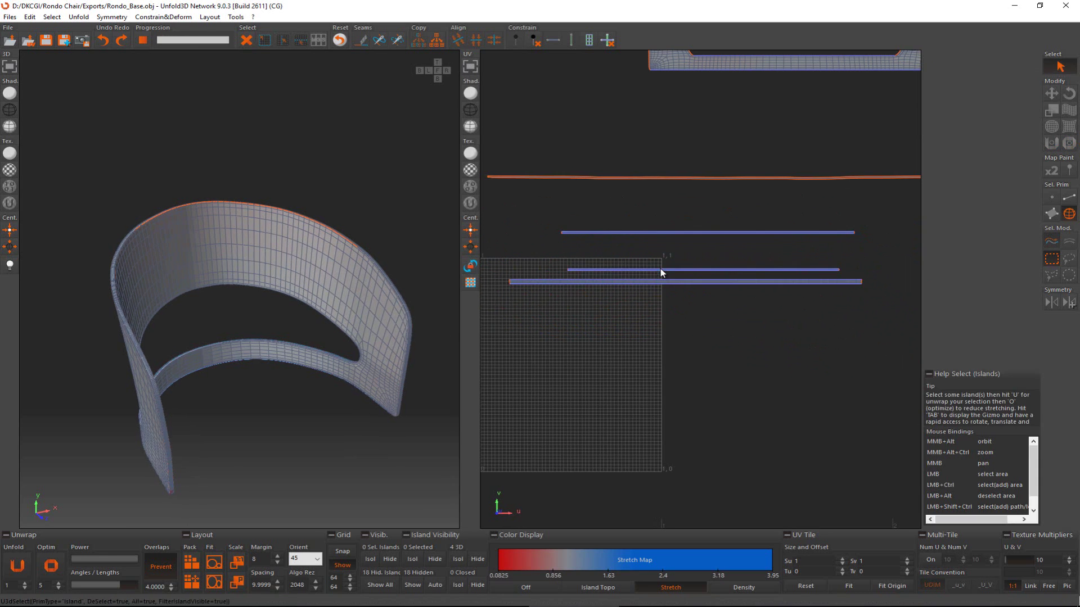
# - Move all four rim strip islands together to the right of the two backrest shell islands and deselect them
pyautogui.scroll(-2, 660, 268)
pyautogui.moveTo(672, 245); pyautogui.dragTo(641, 298, button='middle')
pyautogui.moveTo(521, 248); pyautogui.dragTo(848, 342)
pyautogui.press('t')
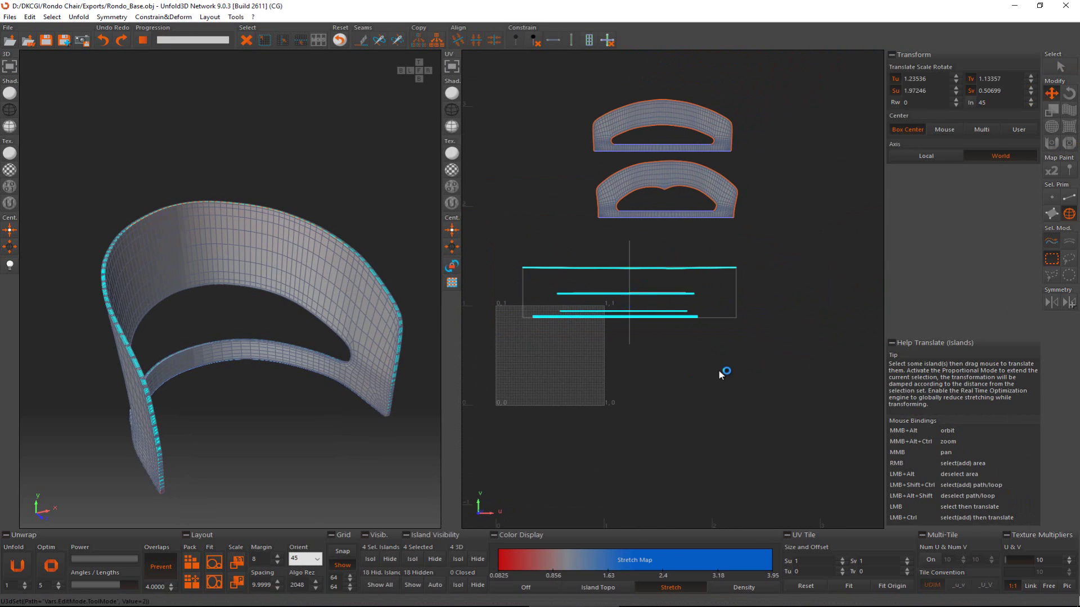
pyautogui.moveTo(723, 373); pyautogui.dragTo(929, 272)
pyautogui.click(695, 403)
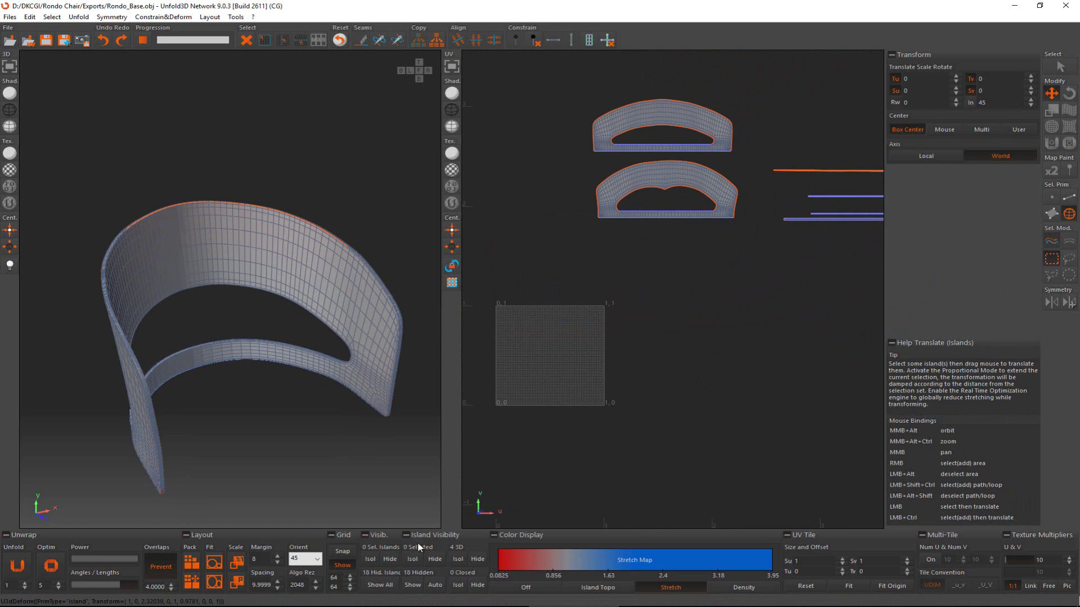
# - Show all hidden islands, select the backrest's inner cushion island and isolate it
pyautogui.click(418, 579)
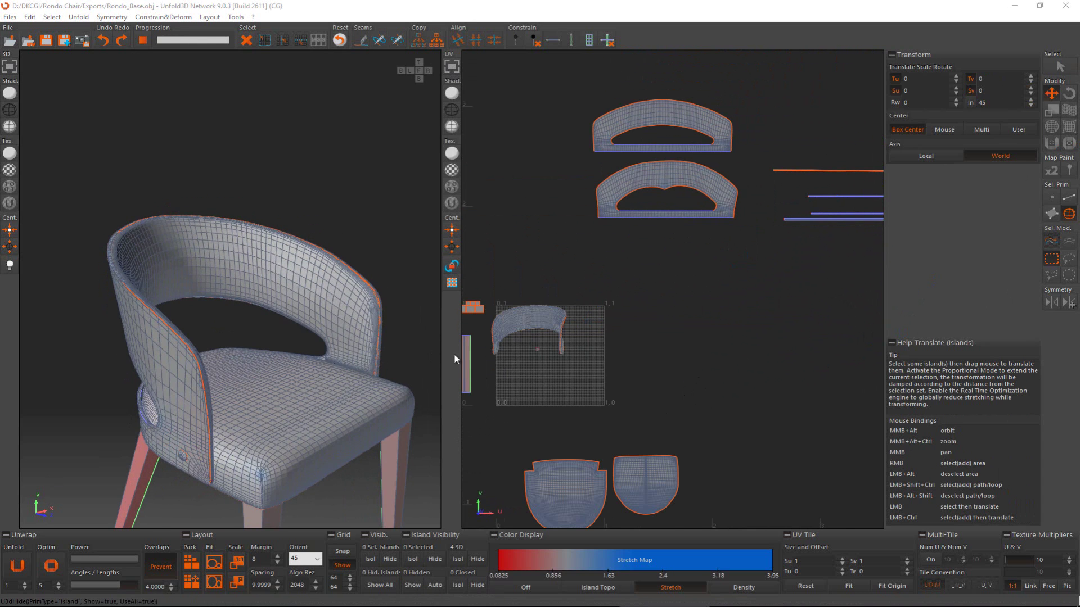
pyautogui.scroll(2, 455, 359)
pyautogui.click(571, 317)
pyautogui.keyDown('alt'); pyautogui.moveTo(405, 360); pyautogui.dragTo(428, 388, button='middle'); pyautogui.keyUp('alt')
pyautogui.keyDown('alt'); pyautogui.moveTo(428, 388); pyautogui.dragTo(381, 414, button='middle'); pyautogui.keyUp('alt')
pyautogui.click(414, 559)
pyautogui.keyDown('alt'); pyautogui.moveTo(298, 410); pyautogui.dragTo(248, 399, button='middle'); pyautogui.keyUp('alt')
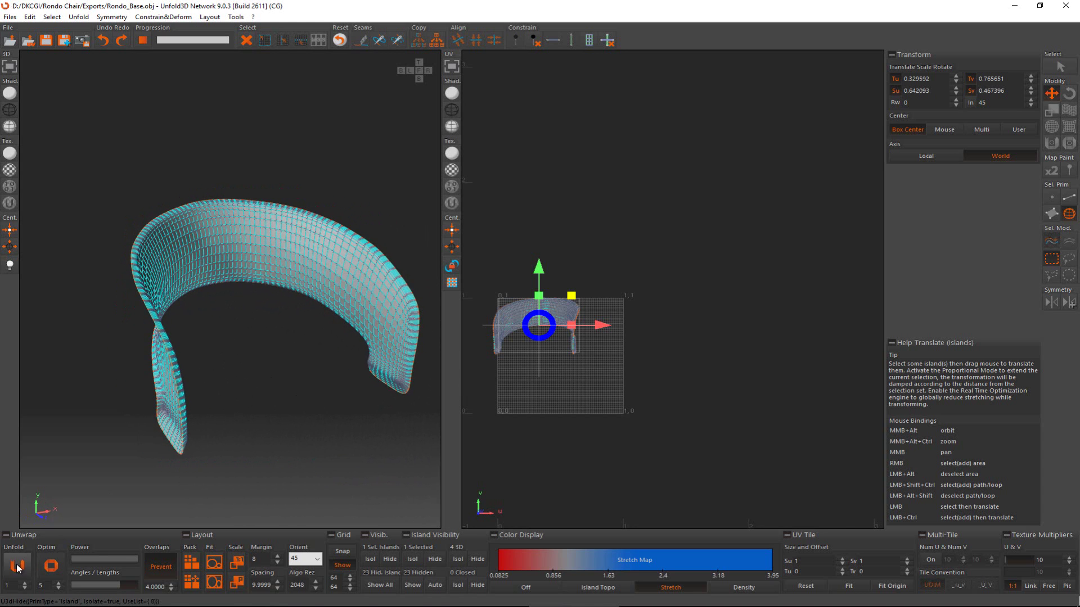
# - Unfold the isolated backrest cushion island and move it above the UV tile
pyautogui.click(16, 565)
pyautogui.scroll(5, 545, 333)
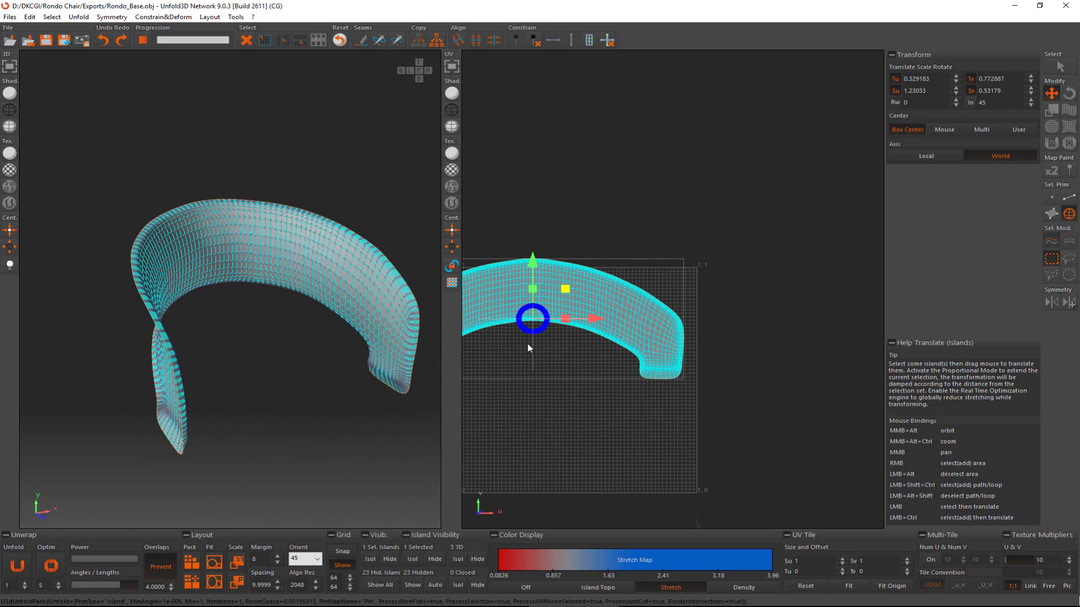
pyautogui.moveTo(527, 343); pyautogui.dragTo(575, 353, button='middle')
pyautogui.moveTo(620, 371); pyautogui.dragTo(660, 246)
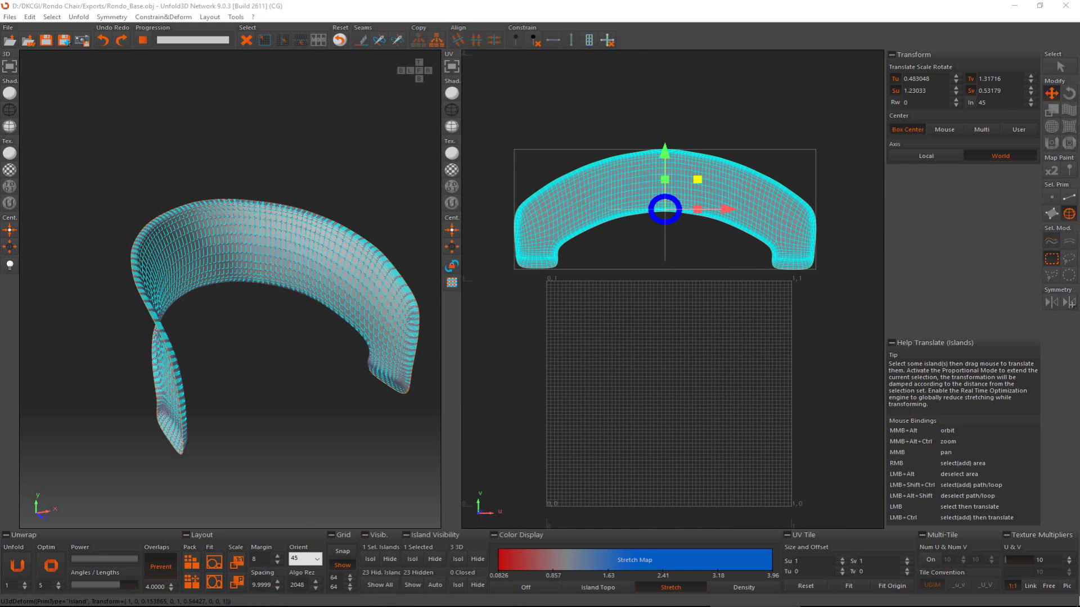
# - Examine the upholstery fabric on the seat and backrest in the Mod.2 reference photo in Windows Photo Viewer
pyautogui.moveTo(0, 72); pyautogui.dragTo(347, 66)
pyautogui.scroll(5, 279, 262)
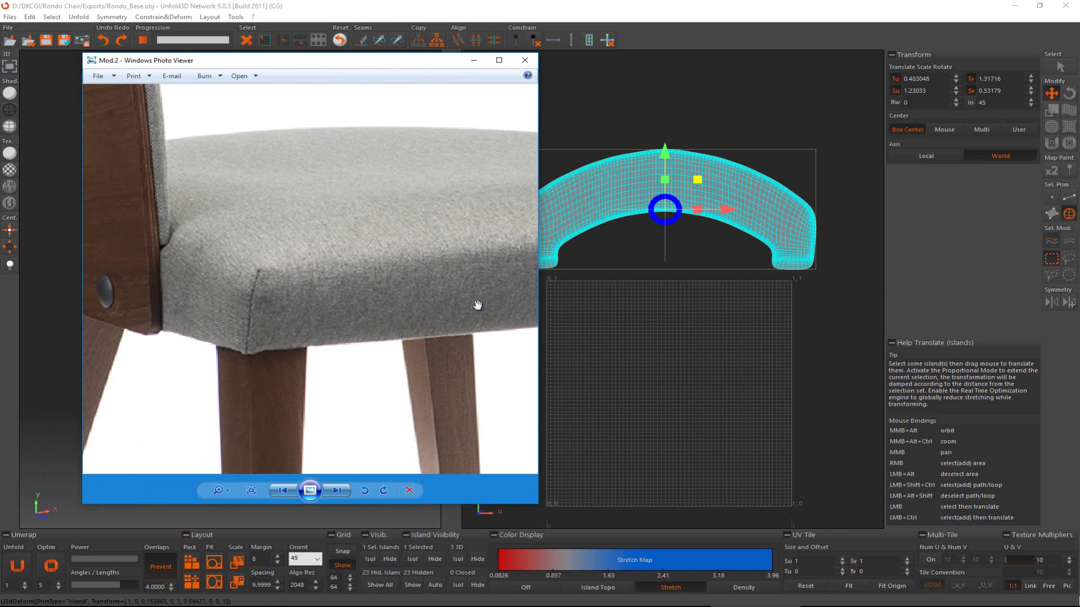
pyautogui.moveTo(360, 184); pyautogui.dragTo(209, 367)
pyautogui.moveTo(476, 169); pyautogui.dragTo(270, 309)
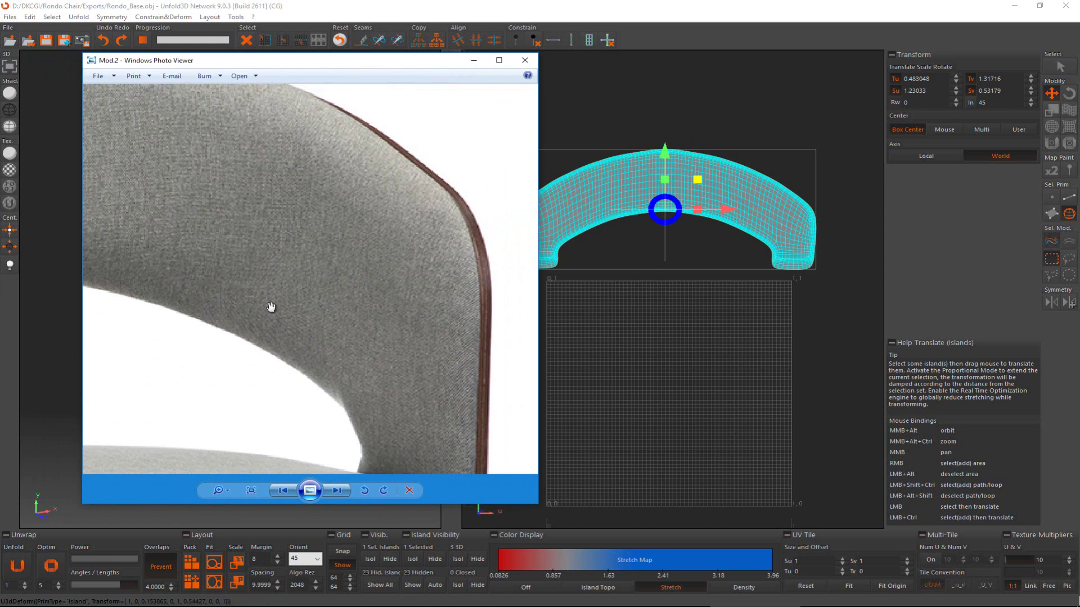
pyautogui.moveTo(350, 258); pyautogui.dragTo(468, 273)
pyautogui.moveTo(354, 65); pyautogui.dragTo(0, 66)
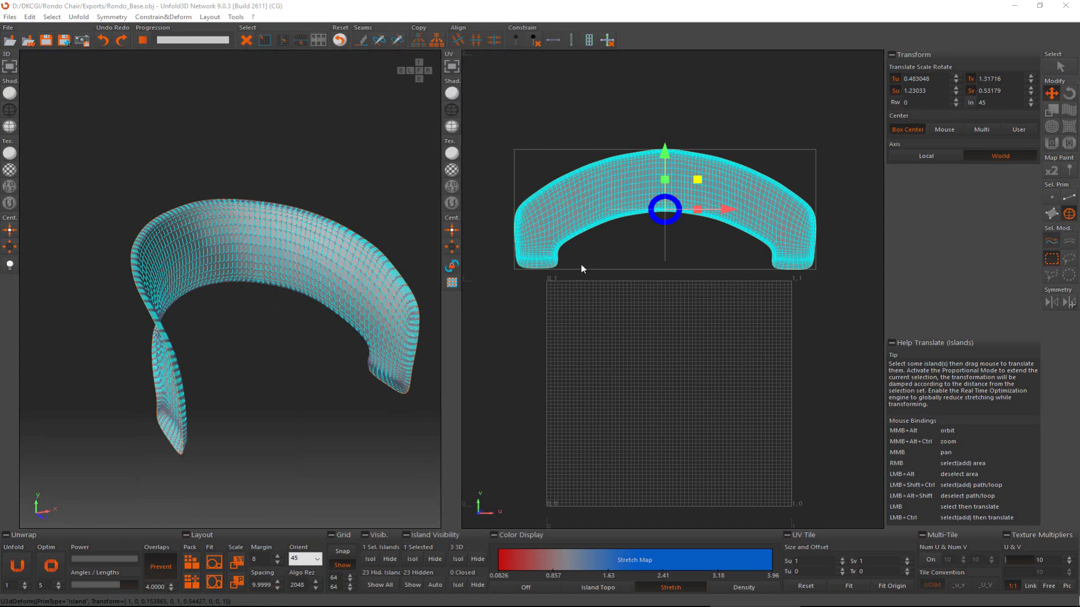
# - Move the unfolded backrest cushion island to the right of the UV tile
pyautogui.scroll(5, 580, 268)
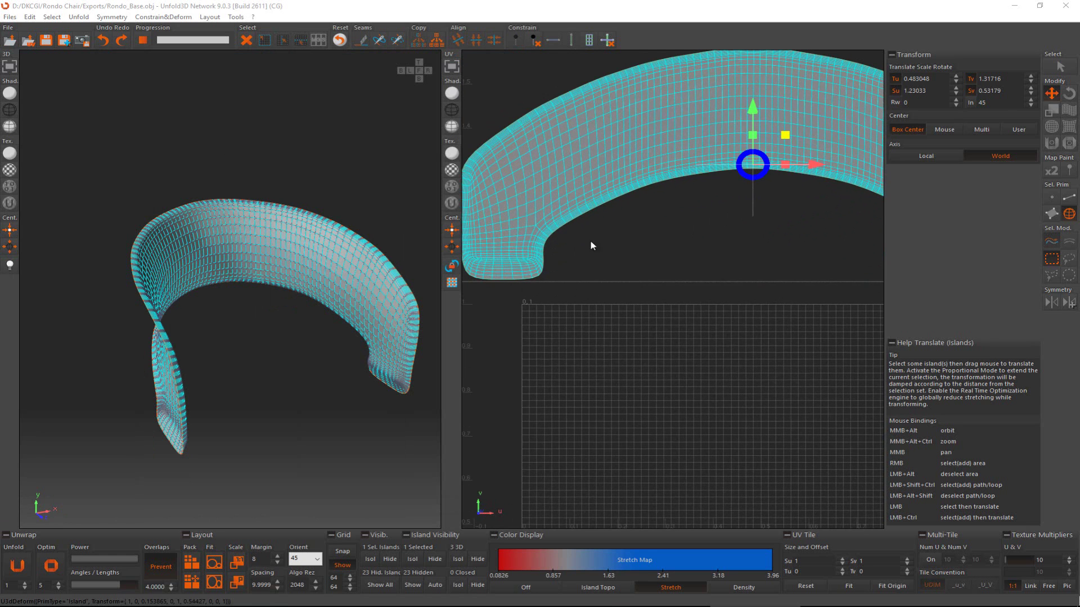
pyautogui.scroll(-5, 612, 211)
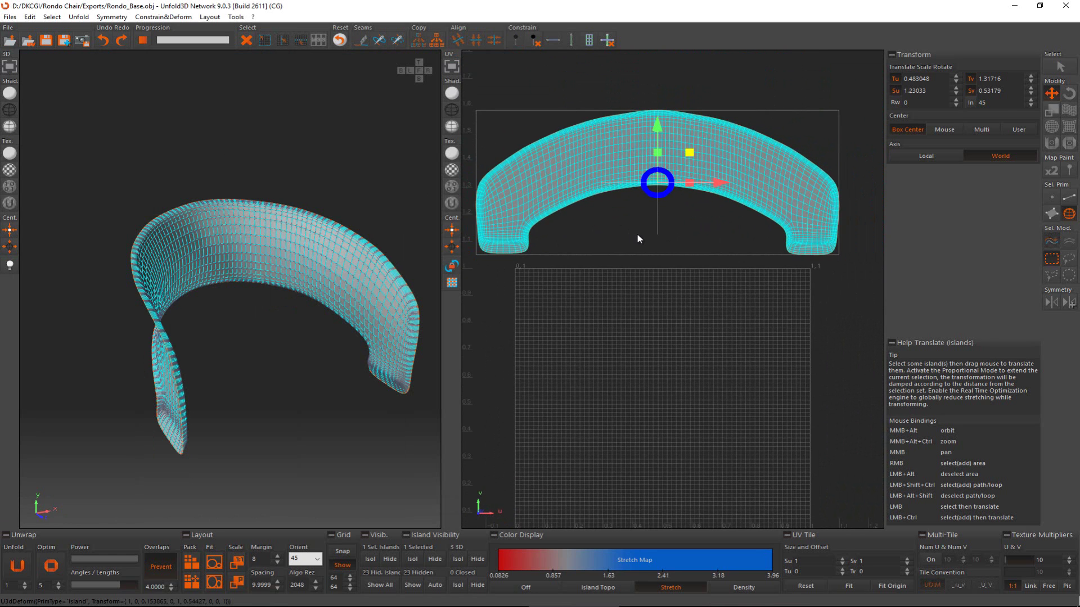
pyautogui.scroll(-3, 647, 251)
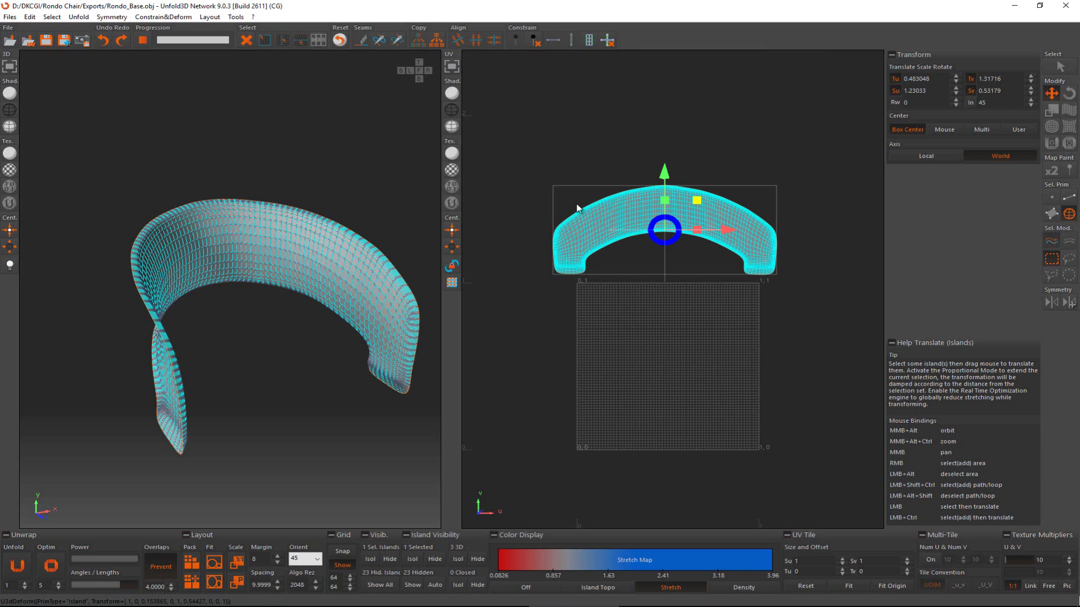
pyautogui.moveTo(577, 209); pyautogui.dragTo(450, 103, button='middle')
pyautogui.moveTo(547, 209); pyautogui.dragTo(777, 251)
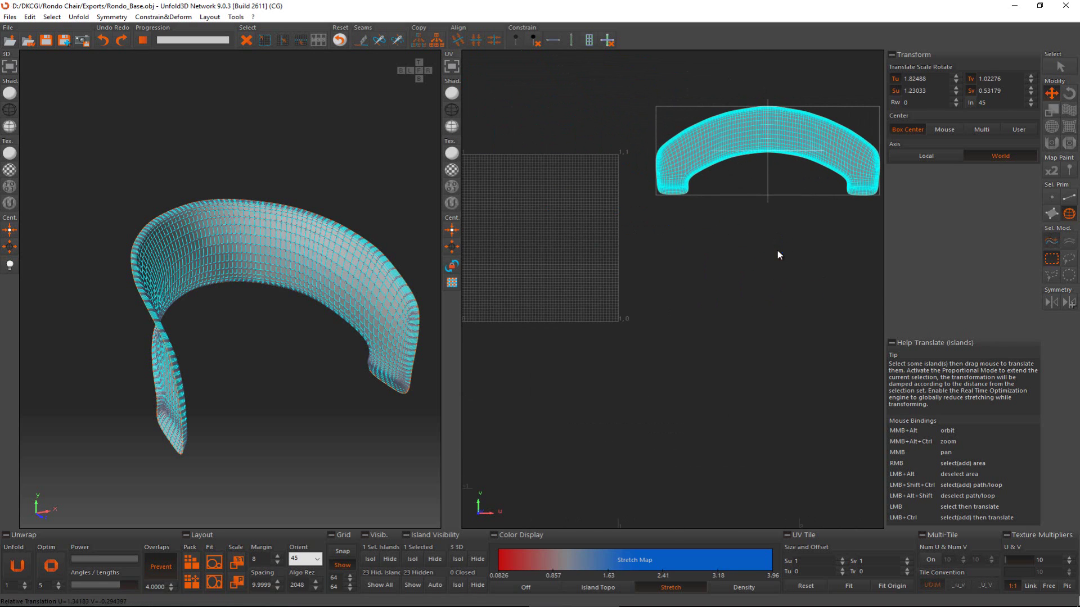
# - Show all islands, select the three small round button islands inside the UV tile and isolate them
pyautogui.click(418, 586)
pyautogui.click(345, 151)
pyautogui.moveTo(552, 235); pyautogui.dragTo(714, 235, button='middle')
pyautogui.moveTo(592, 207); pyautogui.dragTo(731, 273, button='right')
pyautogui.keyDown('alt'); pyautogui.moveTo(247, 281); pyautogui.dragTo(384, 405, button='middle'); pyautogui.keyUp('alt')
pyautogui.click(412, 559)
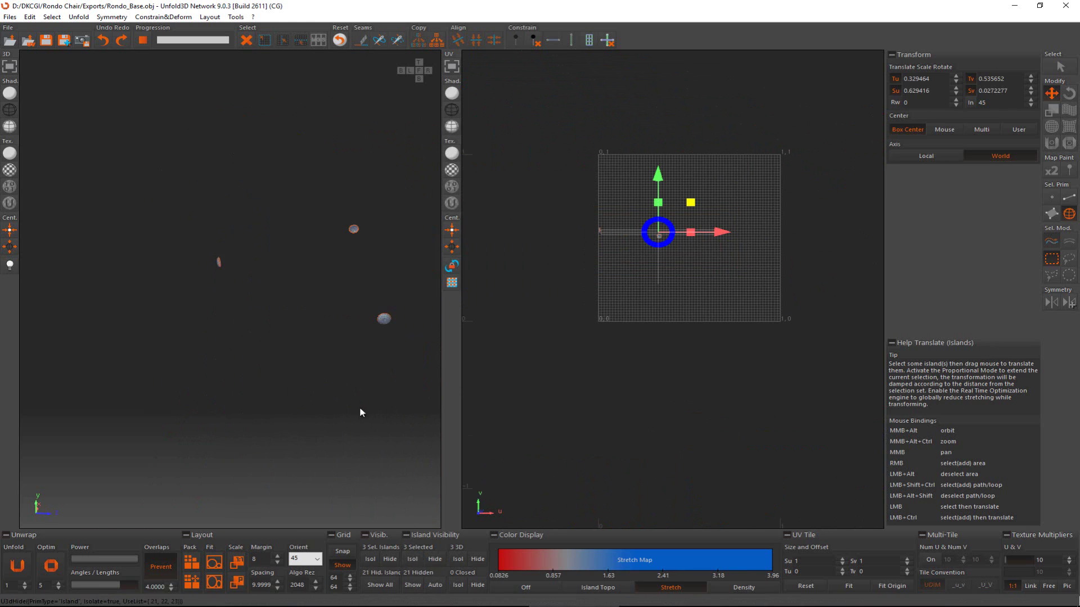
# - Unfold the three isolated button islands with nothing selected
pyautogui.click(376, 329)
pyautogui.scroll(5, 385, 319)
pyautogui.scroll(-5, 386, 318)
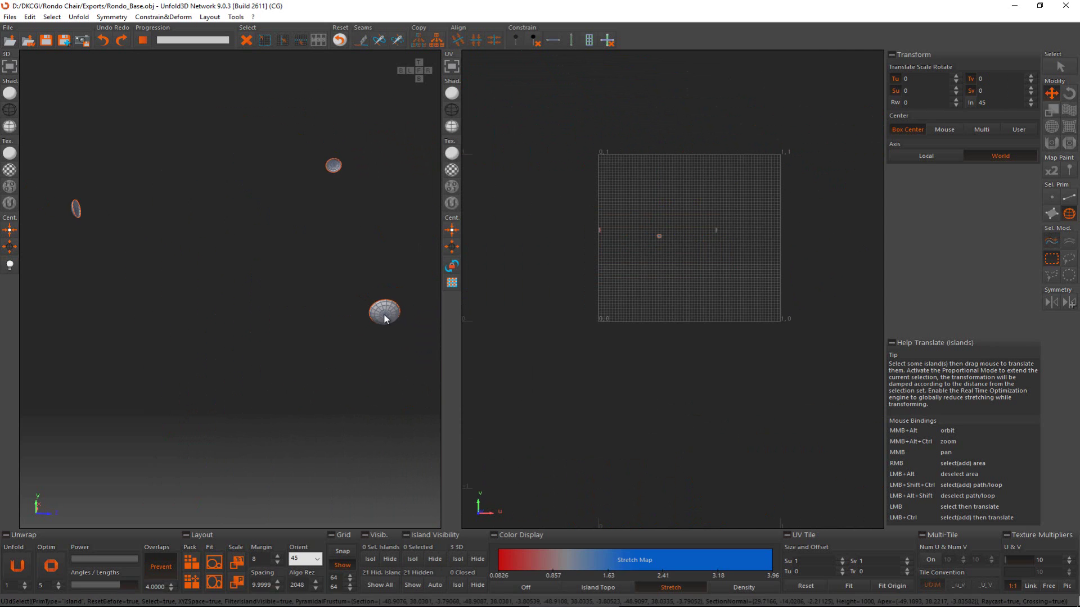
pyautogui.scroll(1, 386, 318)
pyautogui.click(386, 317)
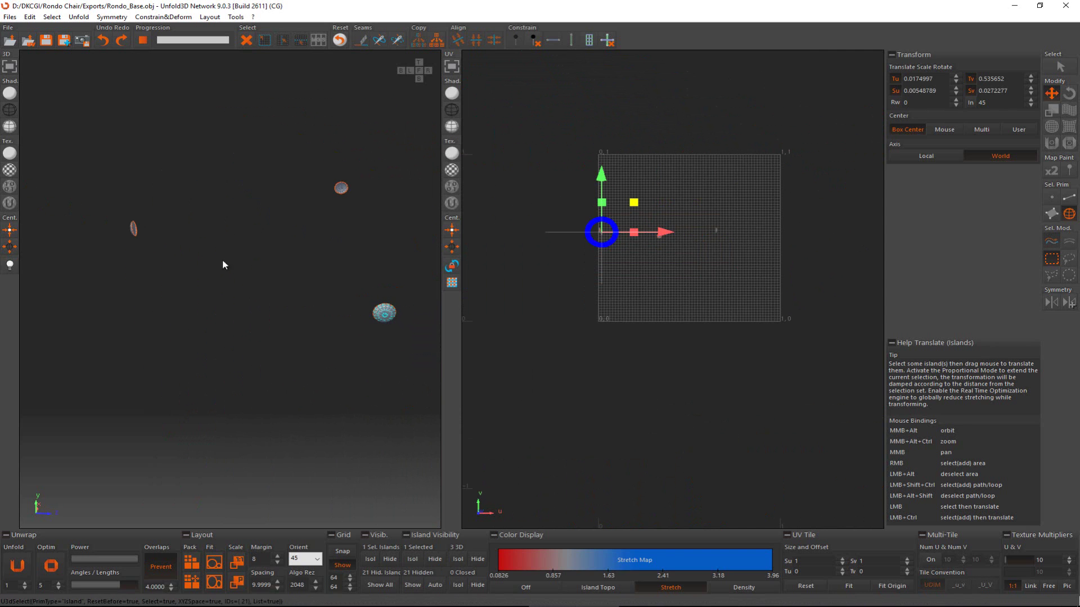
pyautogui.keyDown('ctrl'); pyautogui.click(135, 232); pyautogui.keyUp('ctrl')
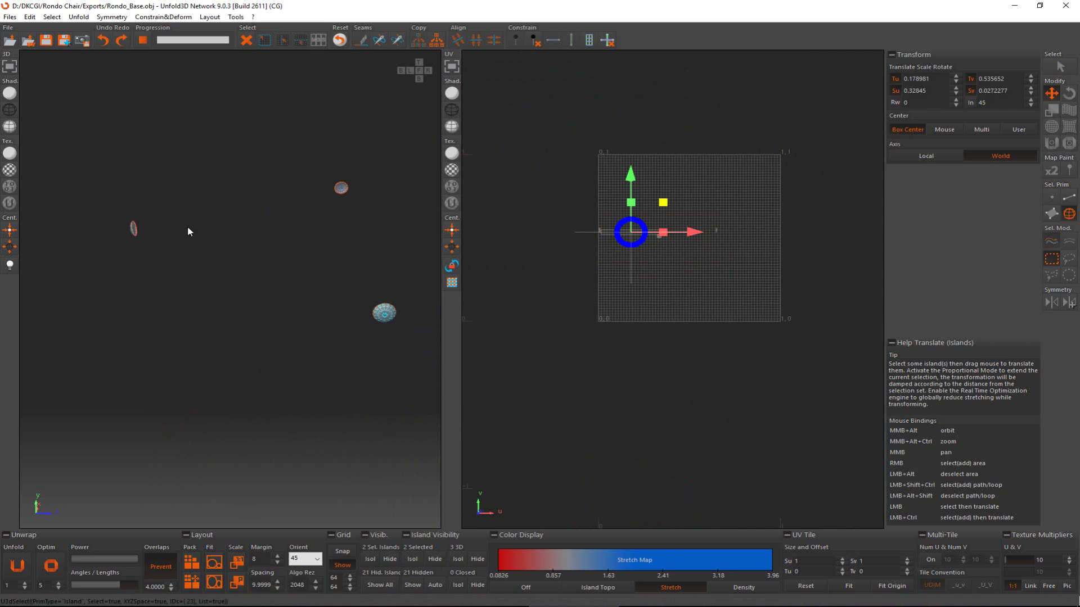
pyautogui.click(339, 285)
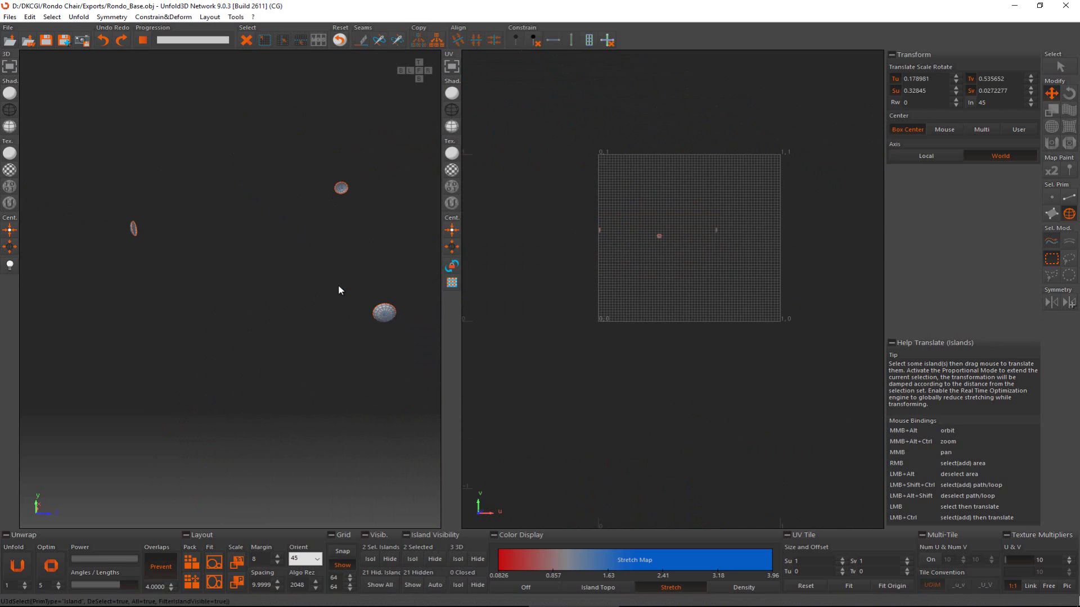
pyautogui.click(19, 568)
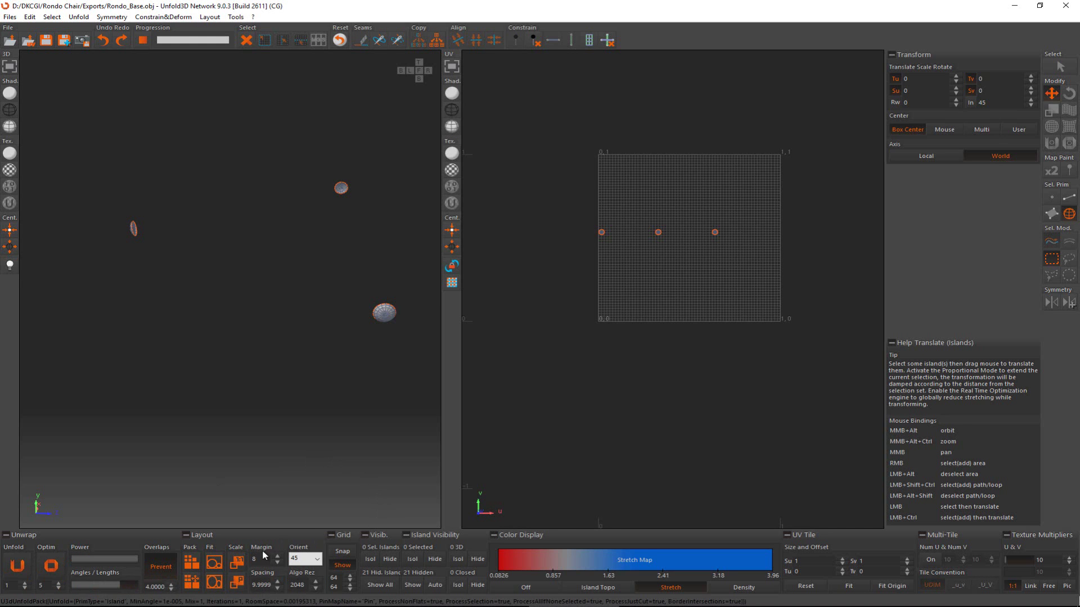
# - Show all hidden islands, select every island and rescale them to their original 3D space scale
pyautogui.click(414, 586)
pyautogui.scroll(-5, 194, 351)
pyautogui.scroll(-2, 765, 292)
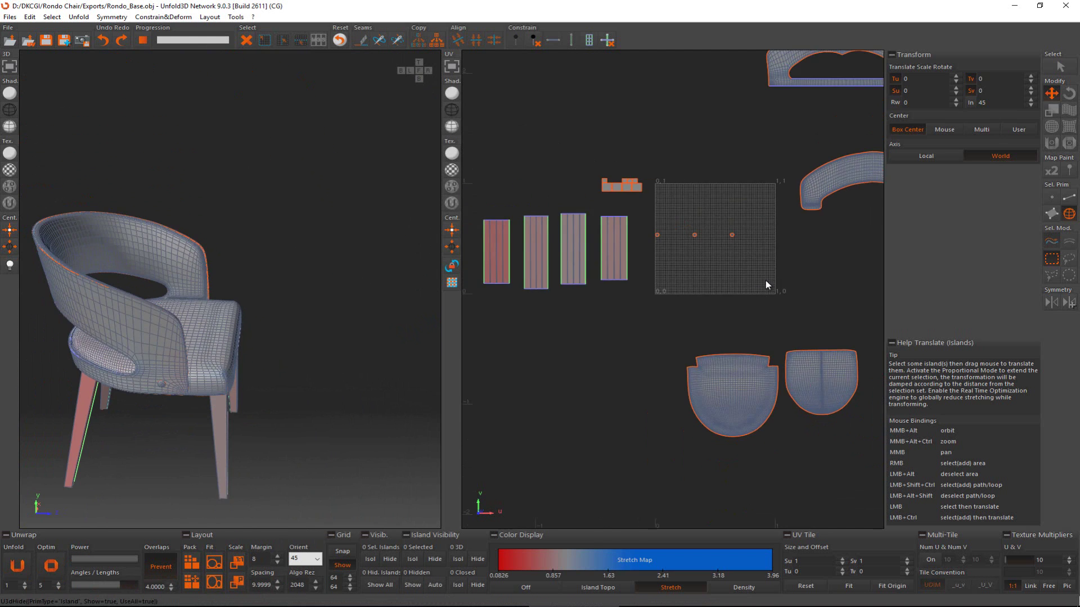
pyautogui.scroll(-2, 765, 280)
pyautogui.moveTo(764, 266); pyautogui.dragTo(686, 284, button='middle')
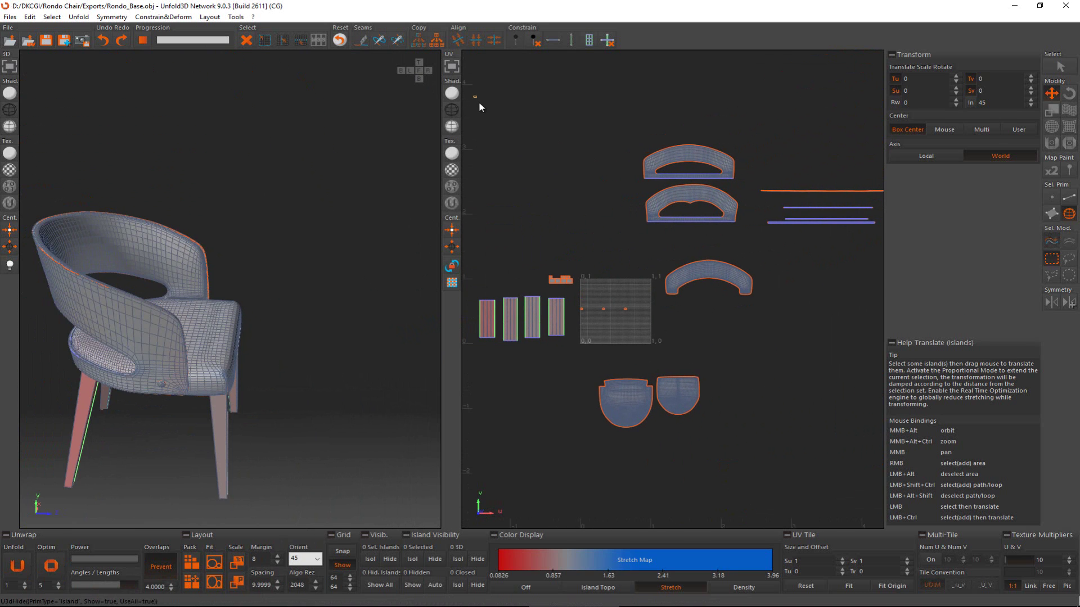
pyautogui.moveTo(479, 105); pyautogui.dragTo(919, 496, button='right')
pyautogui.hotkey('ctrl', 'a')
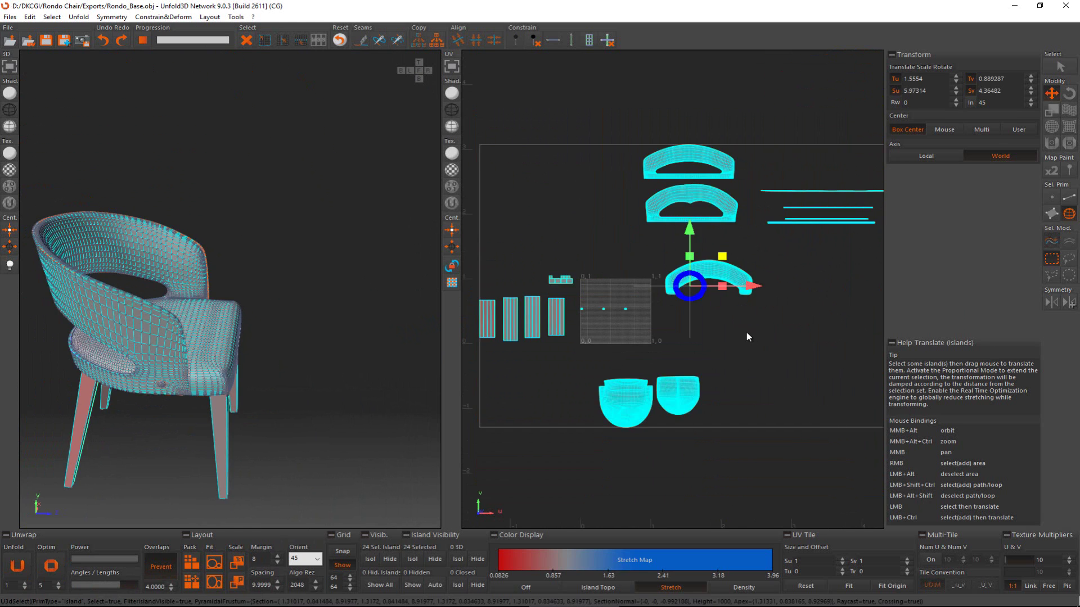
pyautogui.moveTo(748, 337); pyautogui.dragTo(715, 382, button='middle')
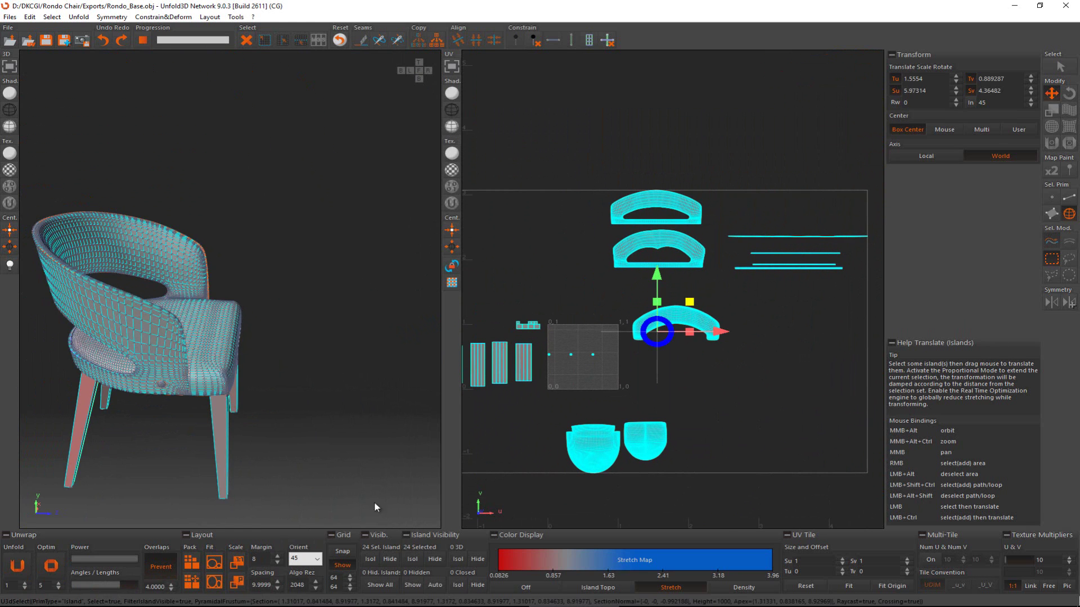
pyautogui.click(237, 586)
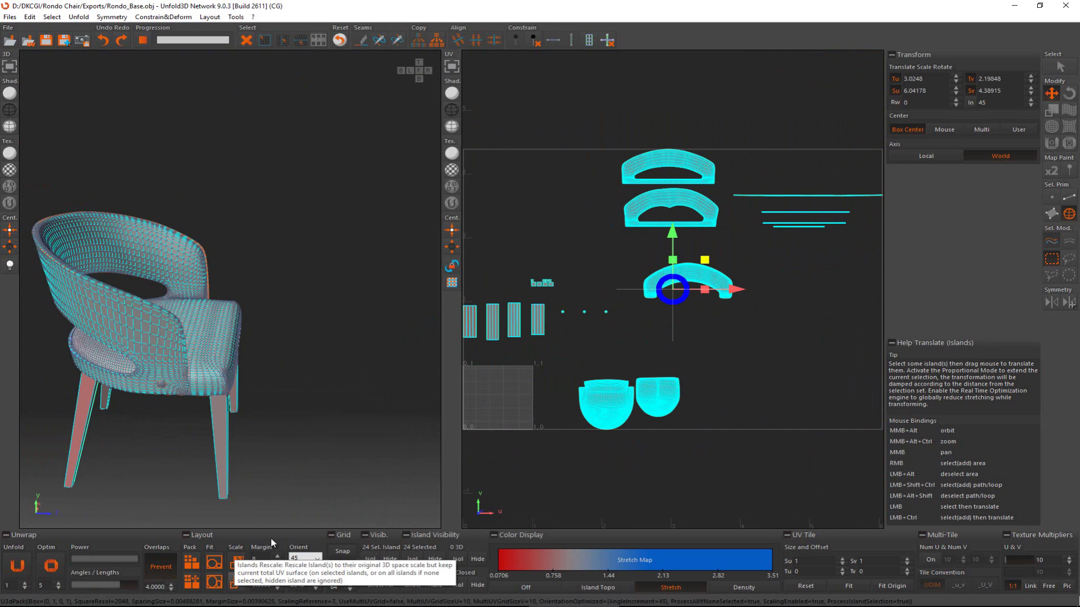
pyautogui.moveTo(487, 296); pyautogui.dragTo(529, 298, button='middle')
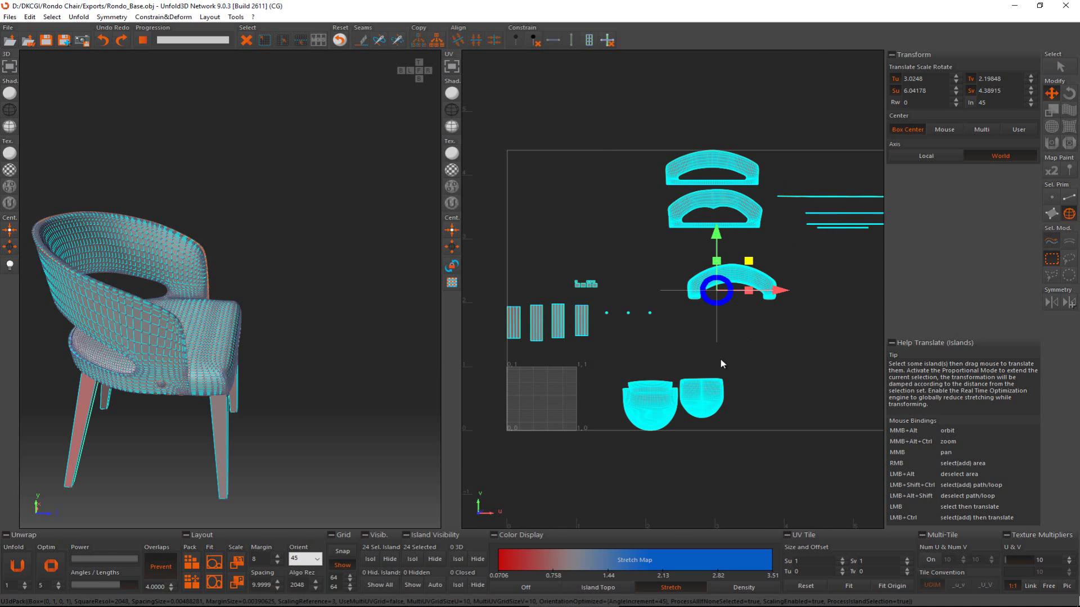
# - Pack all selected islands into the 0–1 UV tile and clear the selection
pyautogui.click(200, 582)
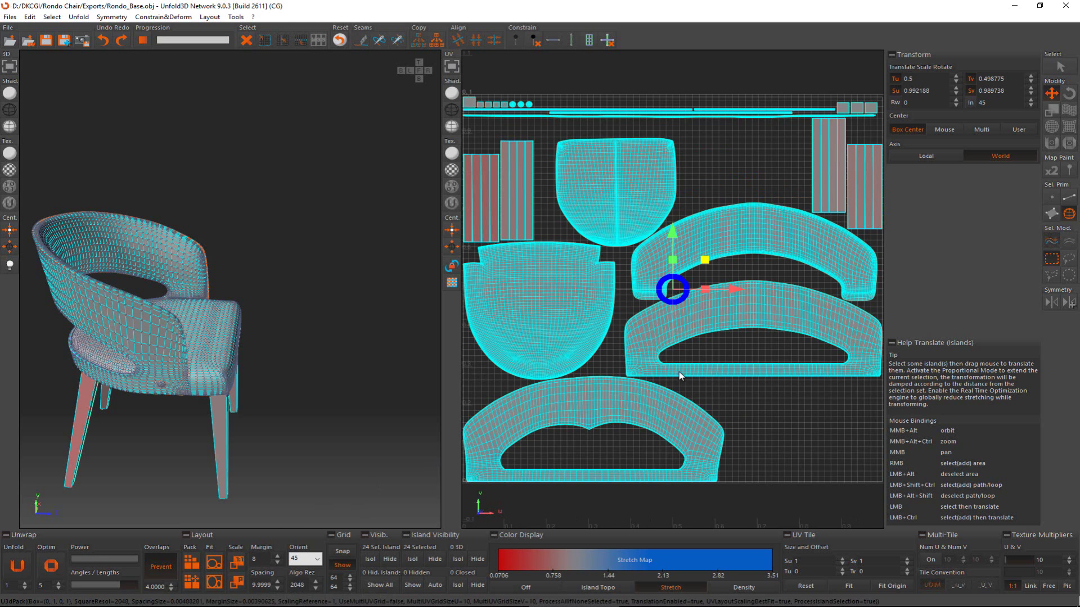
pyautogui.scroll(4, 584, 414)
pyautogui.scroll(-1, 584, 413)
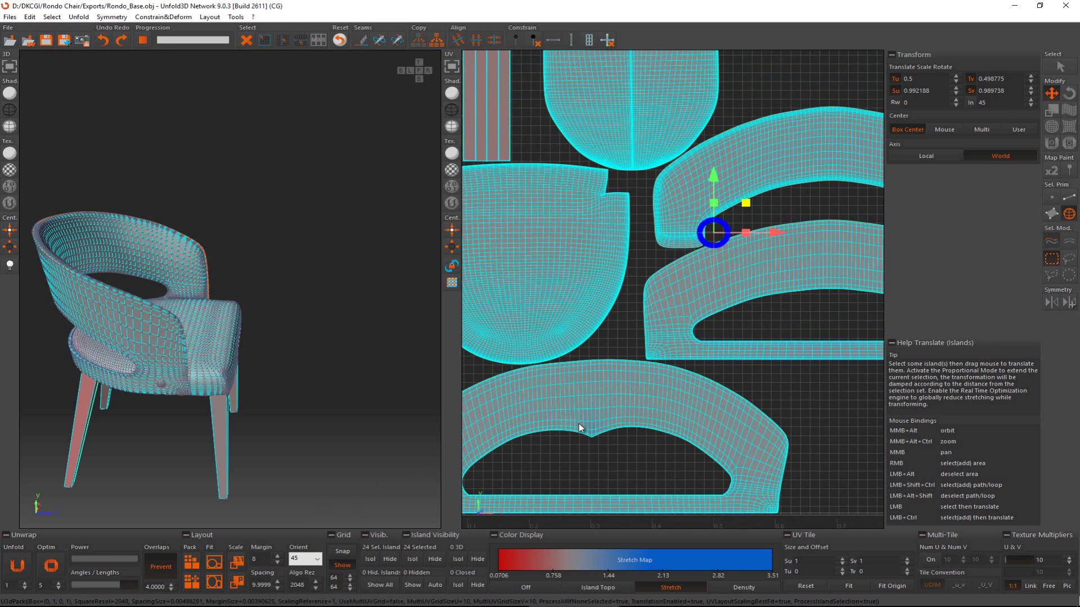
pyautogui.moveTo(580, 426)
pyautogui.mouseDown(button='middle')
pyautogui.moveTo(533, 436)
pyautogui.moveTo(586, 436)
pyautogui.mouseUp(button='middle')
pyautogui.scroll(-1, 586, 436)
pyautogui.scroll(-2, 585, 436)
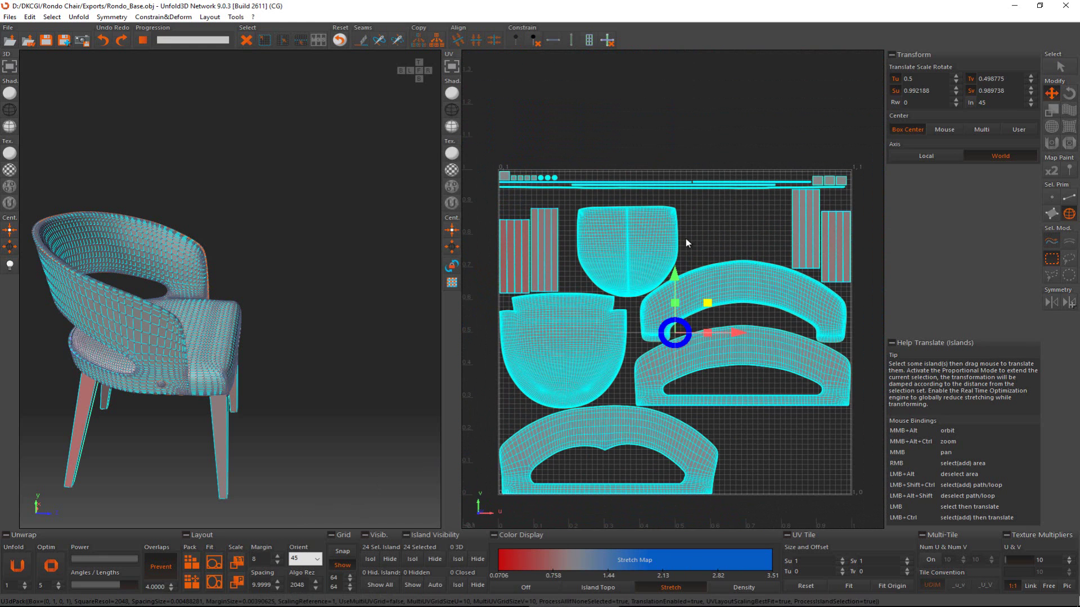
pyautogui.click(568, 258)
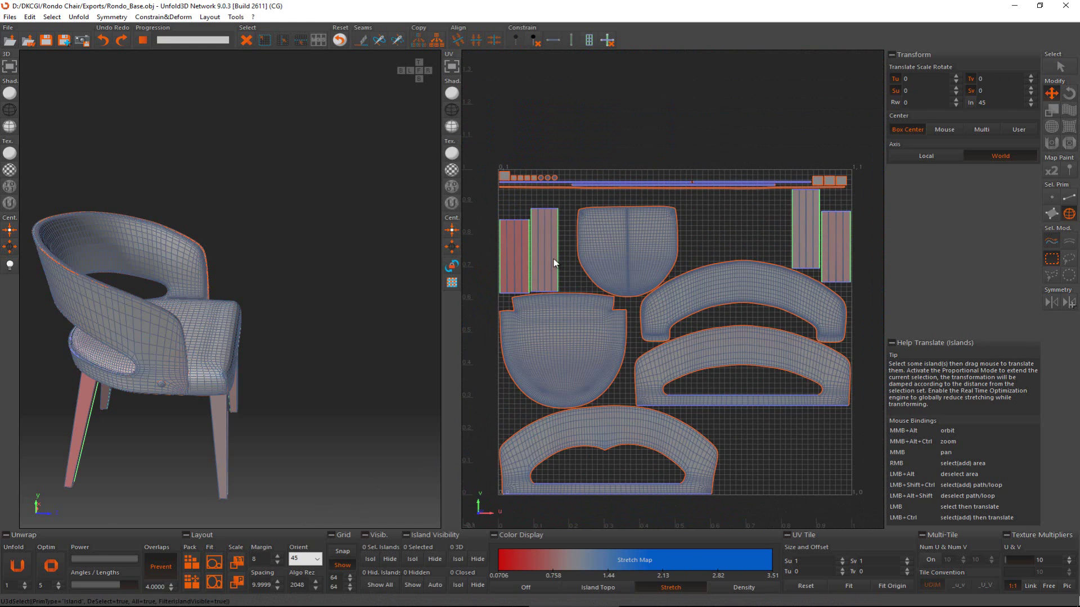
# - Examine the stretch colouring on the leg islands and on the chair's legs from below
pyautogui.click(520, 270)
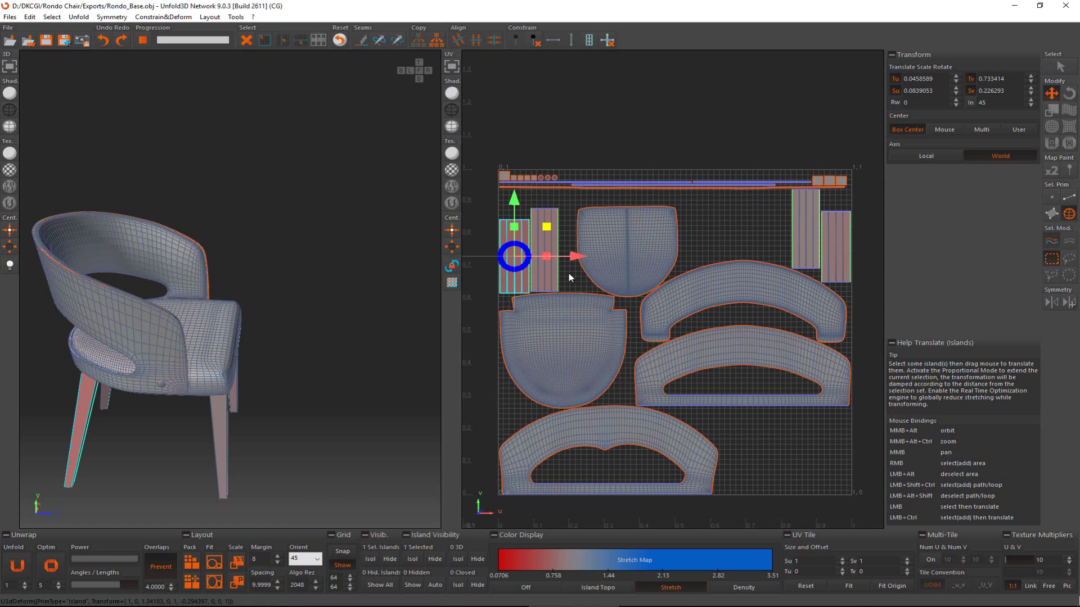
pyautogui.press('Escape')
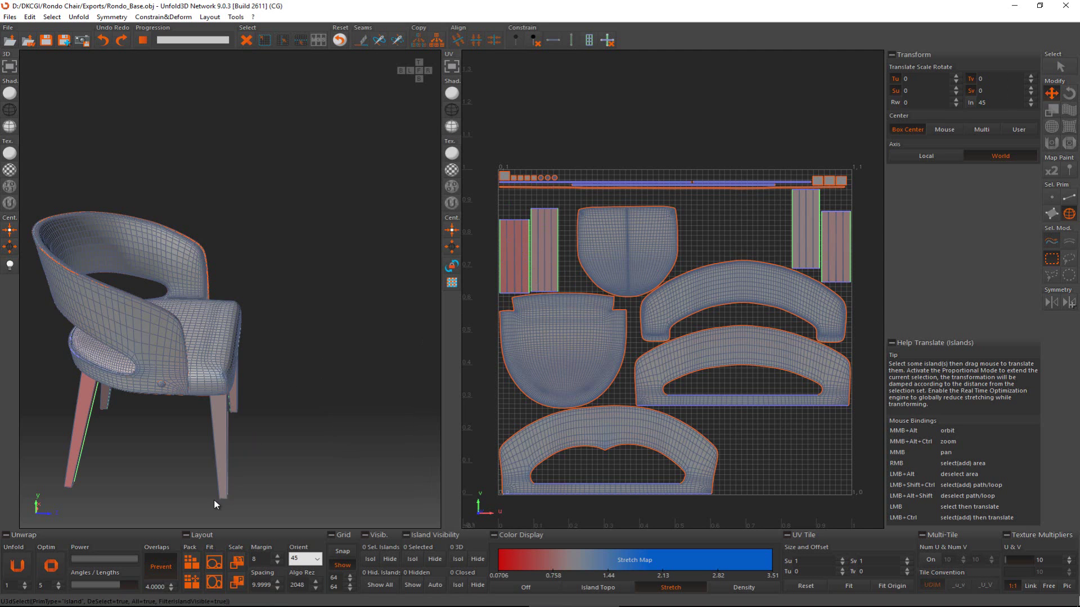
pyautogui.scroll(2, 214, 501)
pyautogui.scroll(3, 242, 487)
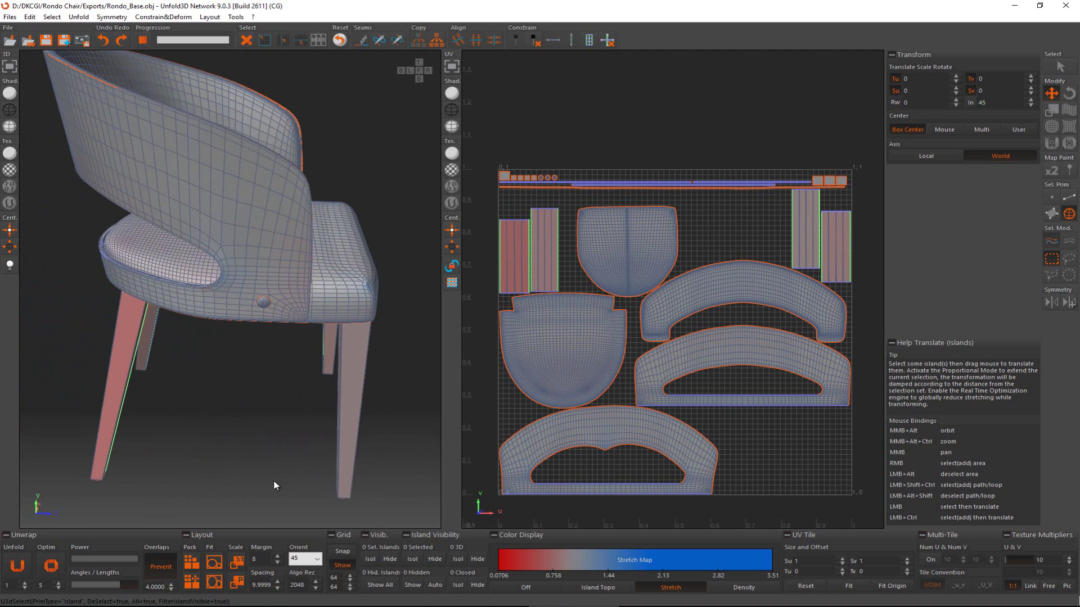
pyautogui.keyDown('alt'); pyautogui.moveTo(344, 494); pyautogui.dragTo(338, 421, button='middle'); pyautogui.keyUp('alt')
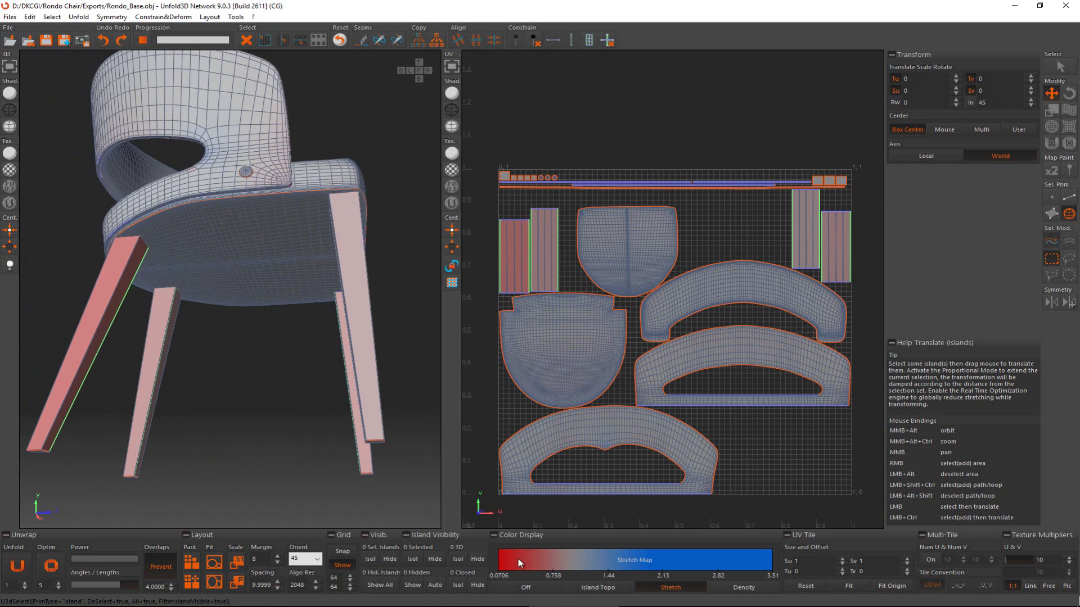
# - Save the unwrapped chair over the existing Rondo_Base OBJ file
pyautogui.keyDown('alt'); pyautogui.moveTo(263, 277); pyautogui.dragTo(289, 320, button='middle'); pyautogui.keyUp('alt')
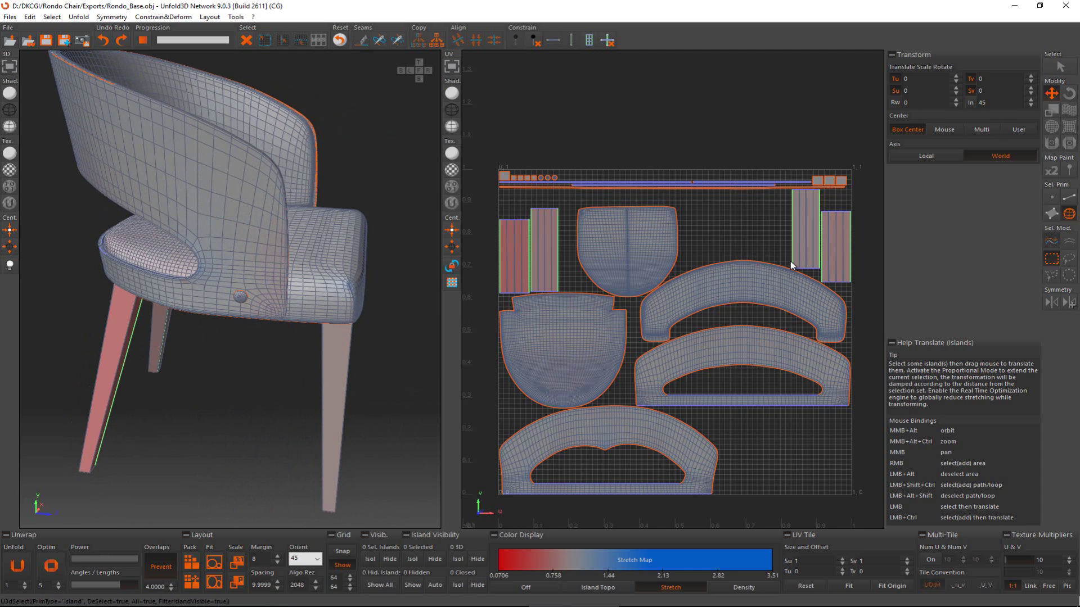
pyautogui.scroll(-1, 694, 273)
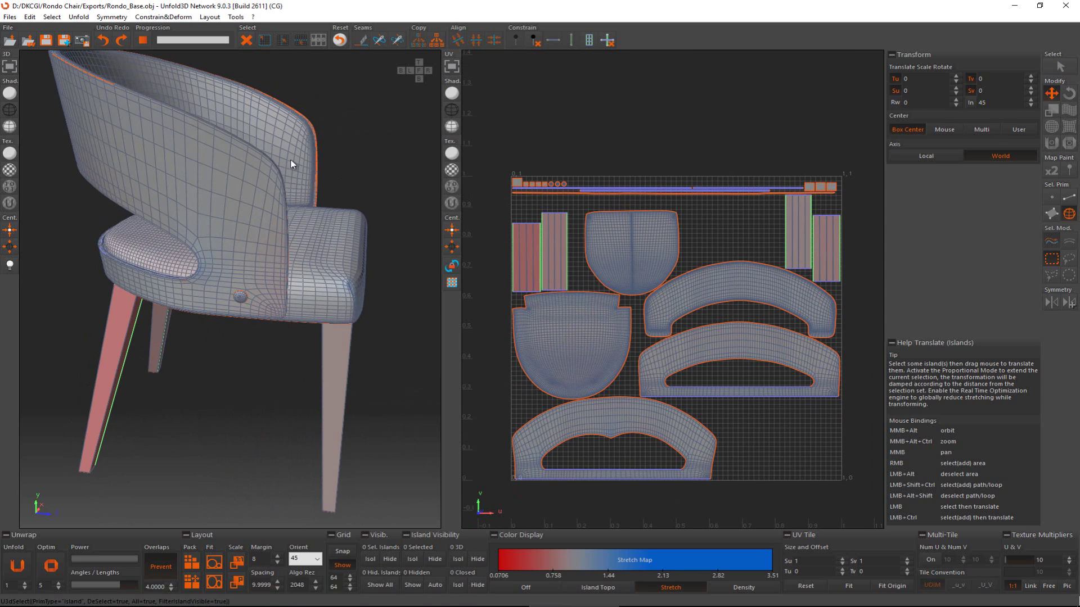
pyautogui.click(18, 21)
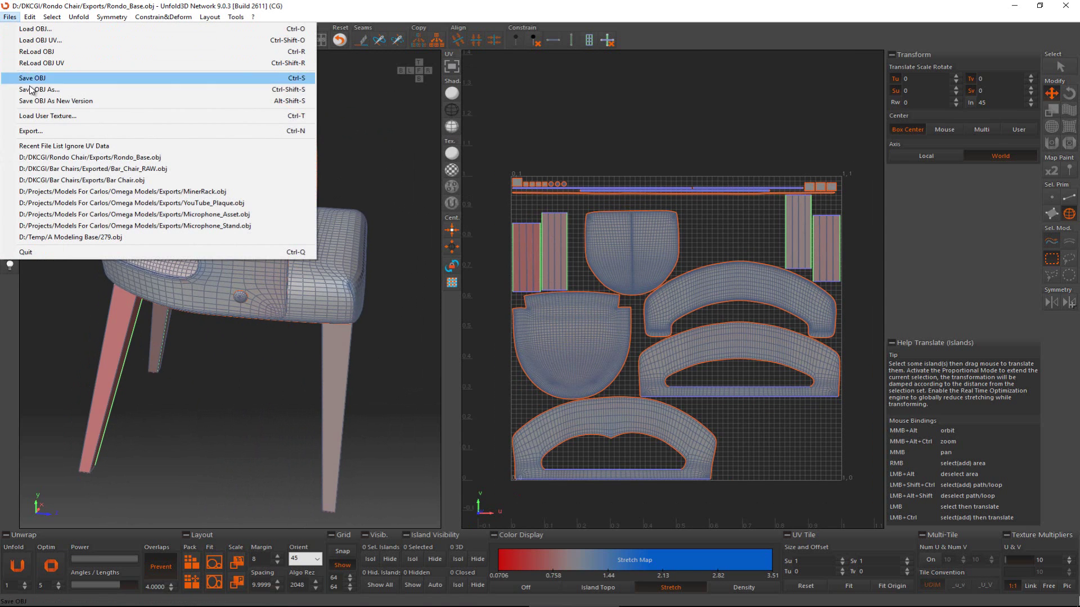
pyautogui.click(39, 78)
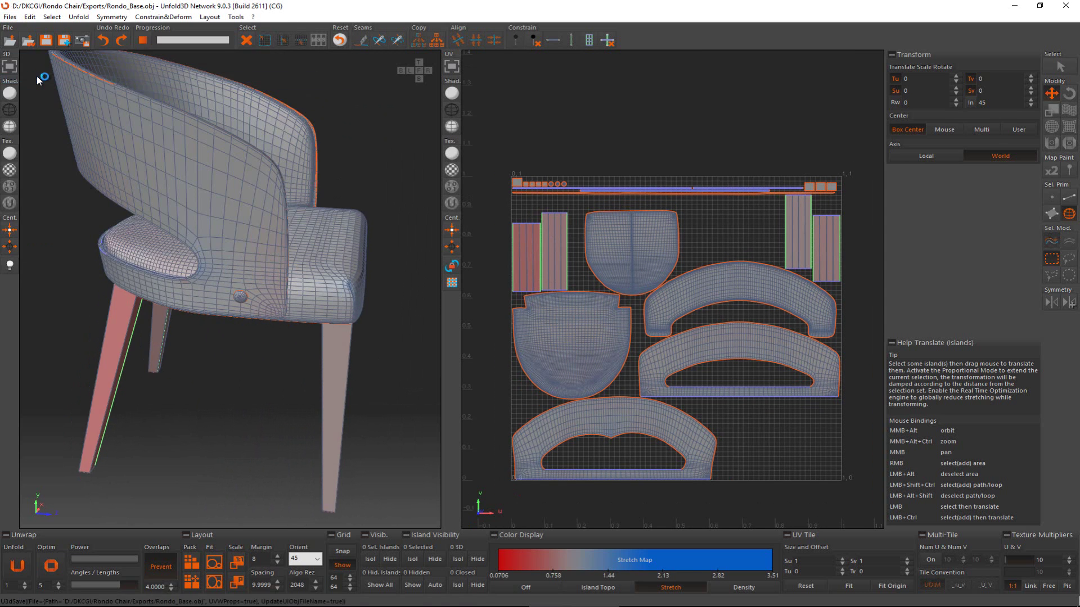
# - Switch to 3ds Max and delete all parts of the original chair, keeping the blueprint planes
pyautogui.keyDown('alt'); pyautogui.moveTo(379, 252); pyautogui.dragTo(301, 216, button='middle'); pyautogui.keyUp('alt')
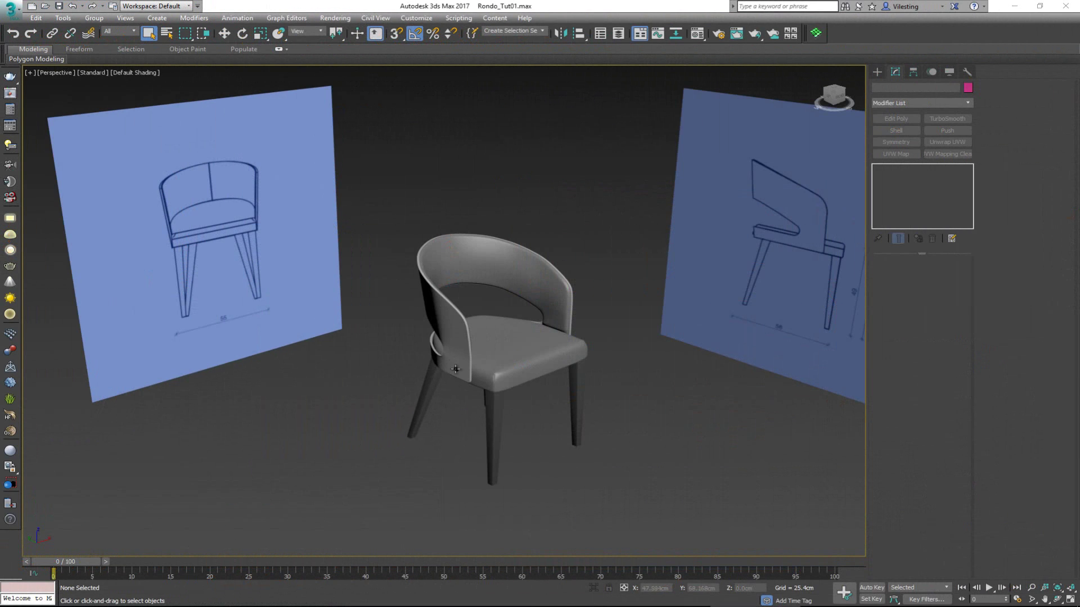
pyautogui.moveTo(394, 201); pyautogui.dragTo(611, 495)
pyautogui.keyDown('alt'); pyautogui.moveTo(610, 495); pyautogui.dragTo(592, 453, button='middle'); pyautogui.keyUp('alt')
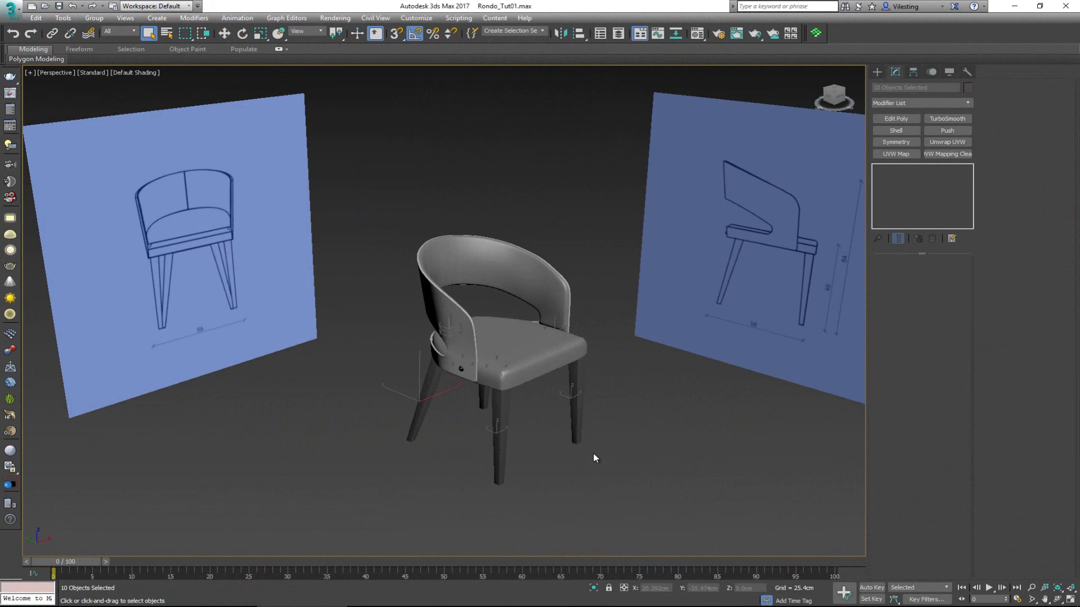
pyautogui.press('Delete')
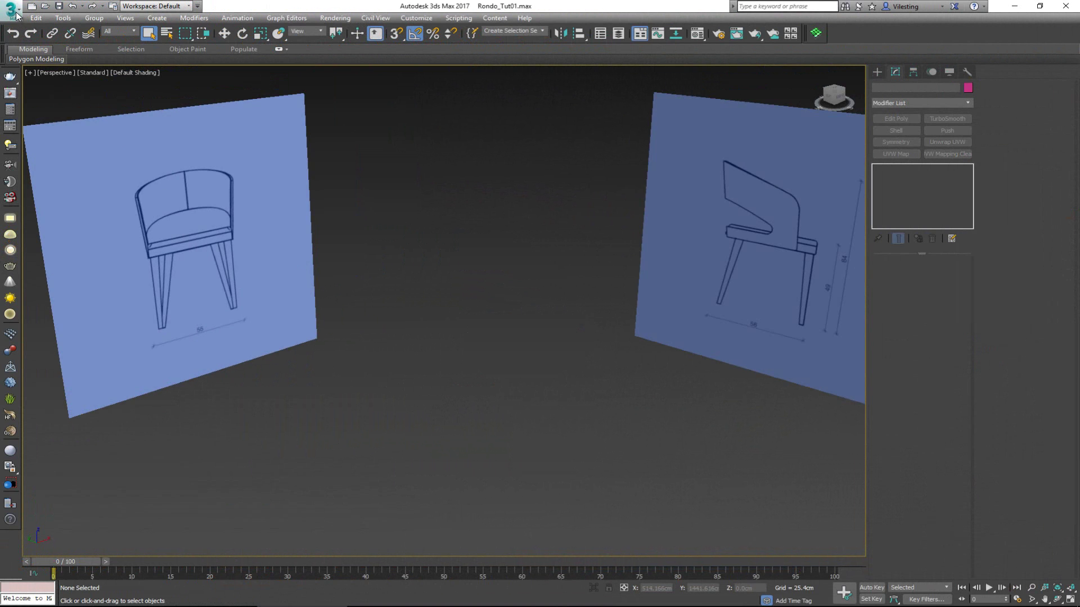
# - Import the Rondo_Base OBJ from the Exports folder with its texture coordinates and display the chair with edged faces
pyautogui.click(16, 15)
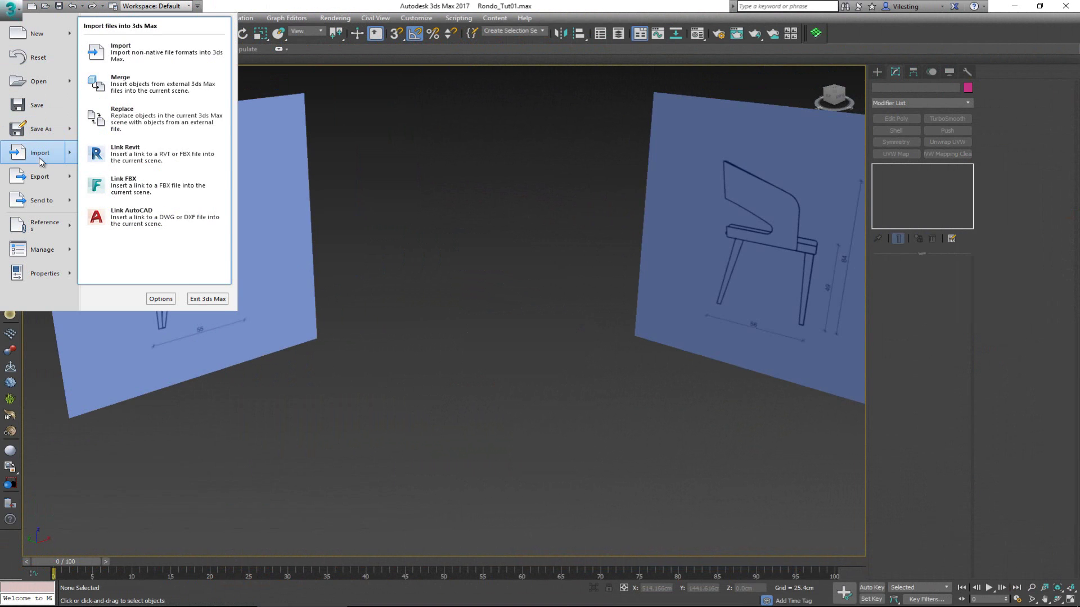
pyautogui.click(40, 161)
pyautogui.click(314, 191)
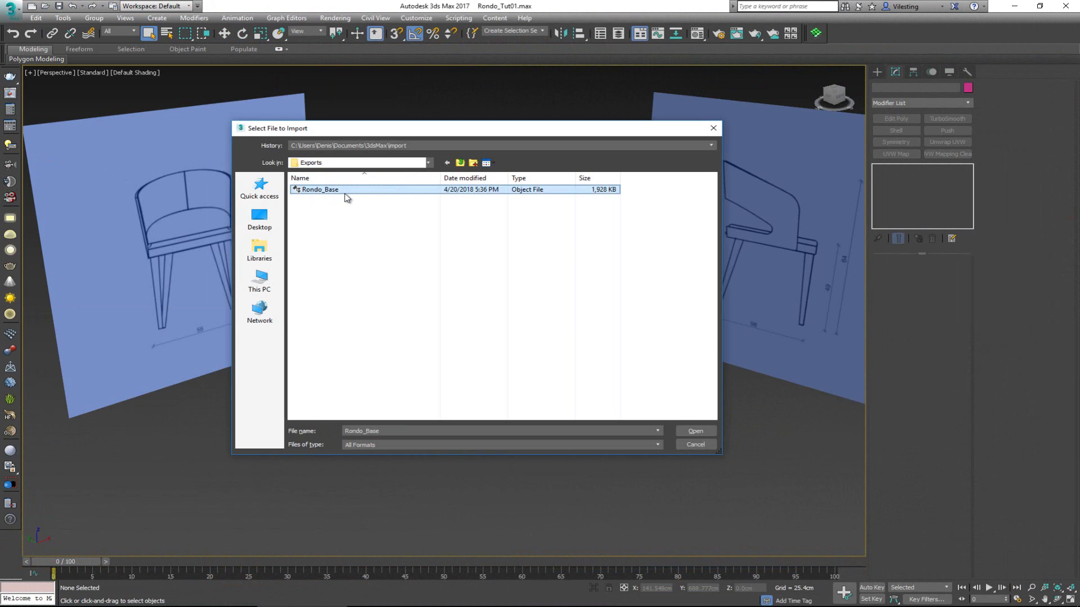
pyautogui.click(694, 431)
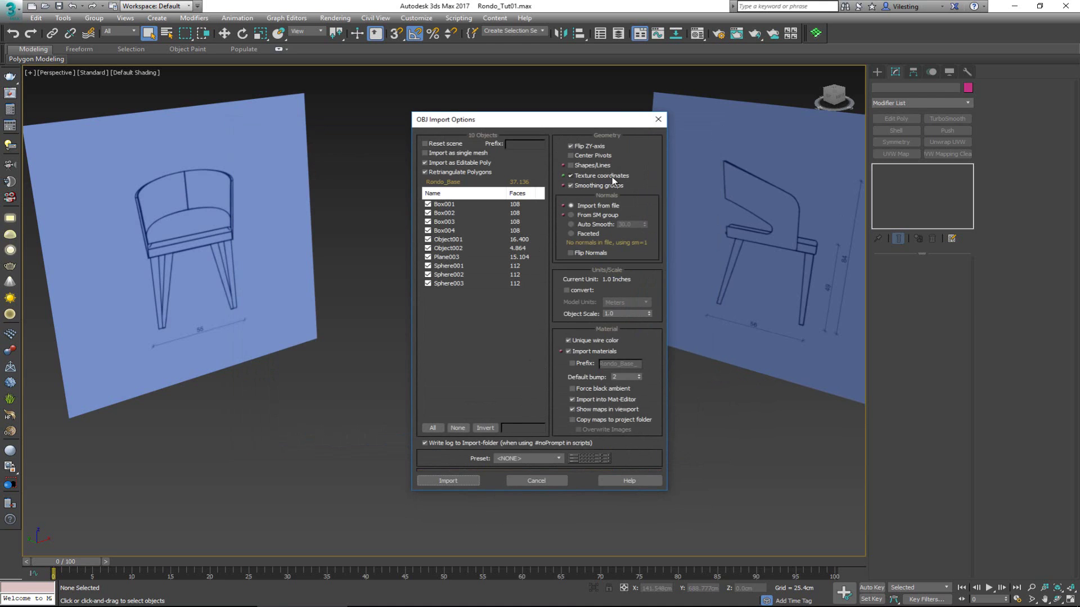
pyautogui.click(476, 479)
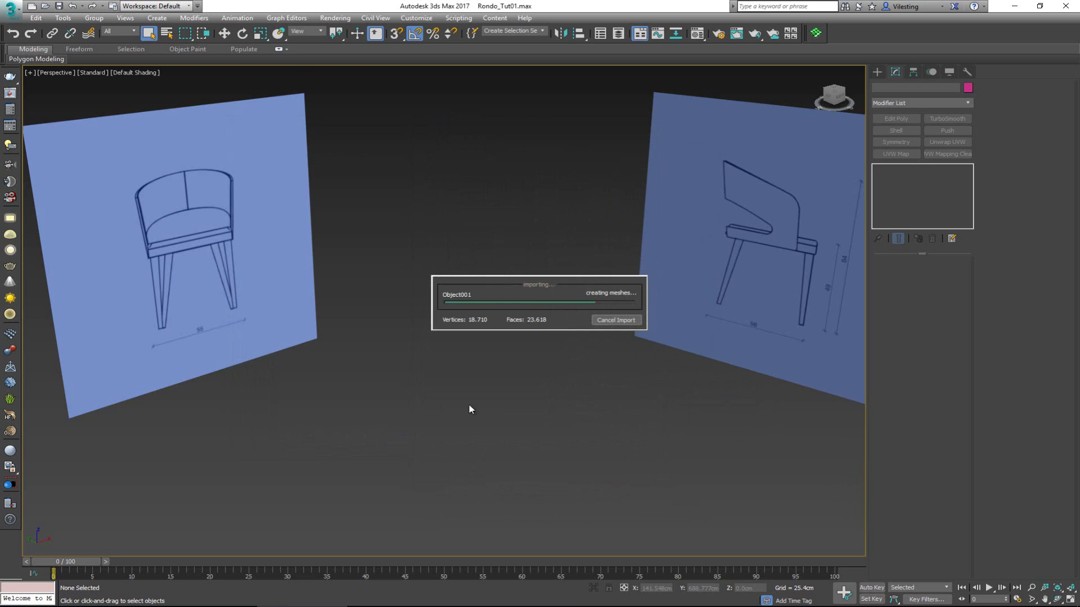
pyautogui.press('z')
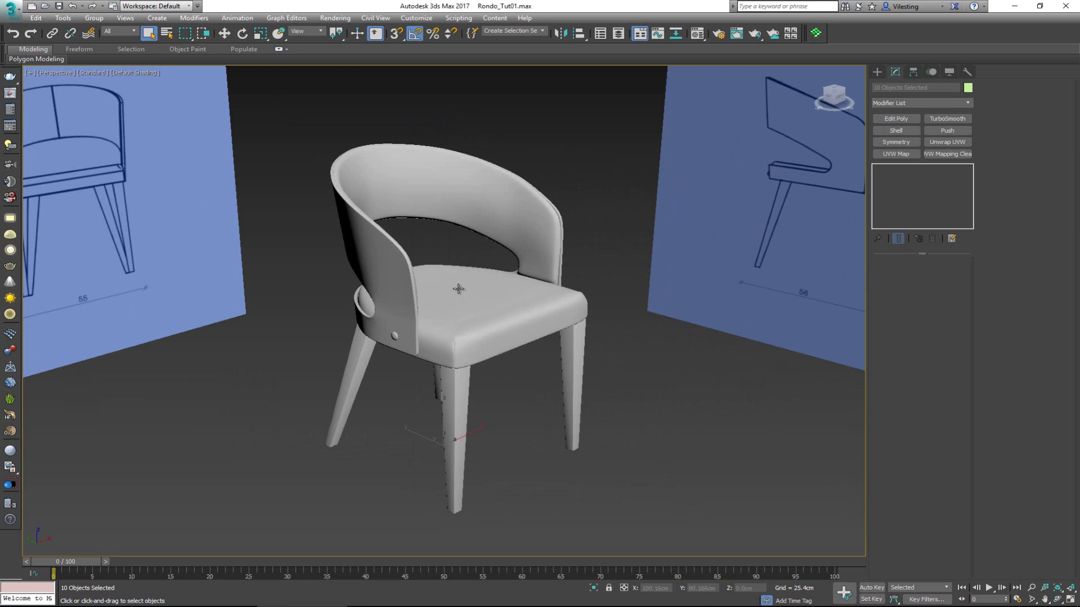
pyautogui.moveTo(458, 286)
pyautogui.keyDown('alt'); pyautogui.mouseDown(button='middle')
pyautogui.moveTo(488, 291)
pyautogui.moveTo(468, 276)
pyautogui.moveTo(454, 294)
pyautogui.mouseUp(button='middle'); pyautogui.keyUp('alt')
pyautogui.press('F4')
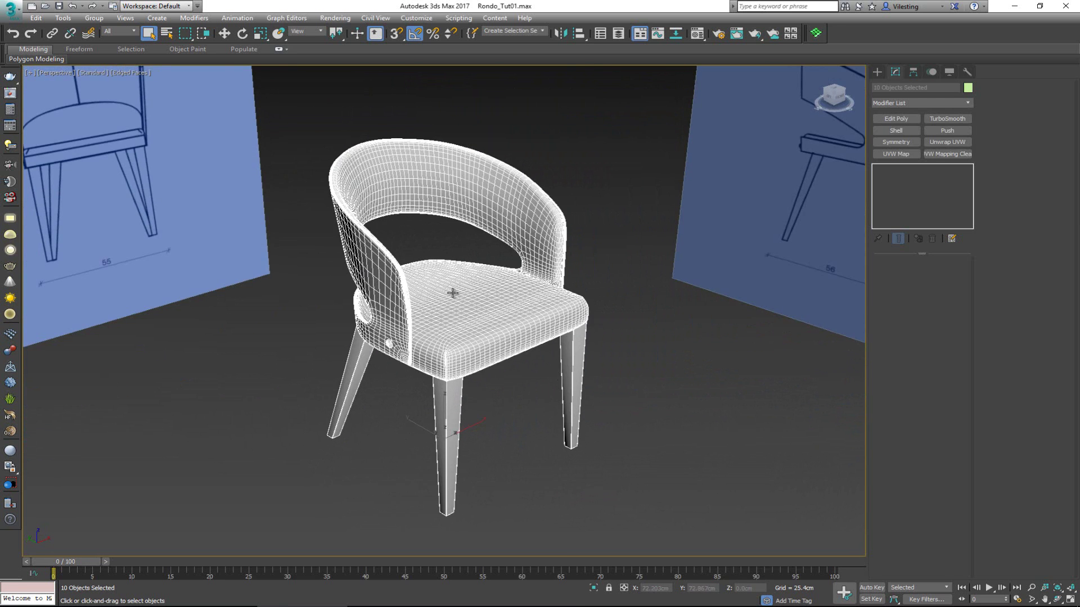
# - Select all imported chair parts and apply an Unwrap UVW modifier to them
pyautogui.click(303, 147)
pyautogui.moveTo(305, 107); pyautogui.dragTo(613, 528)
pyautogui.keyDown('alt'); pyautogui.moveTo(605, 506); pyautogui.dragTo(520, 426, button='middle'); pyautogui.keyUp('alt')
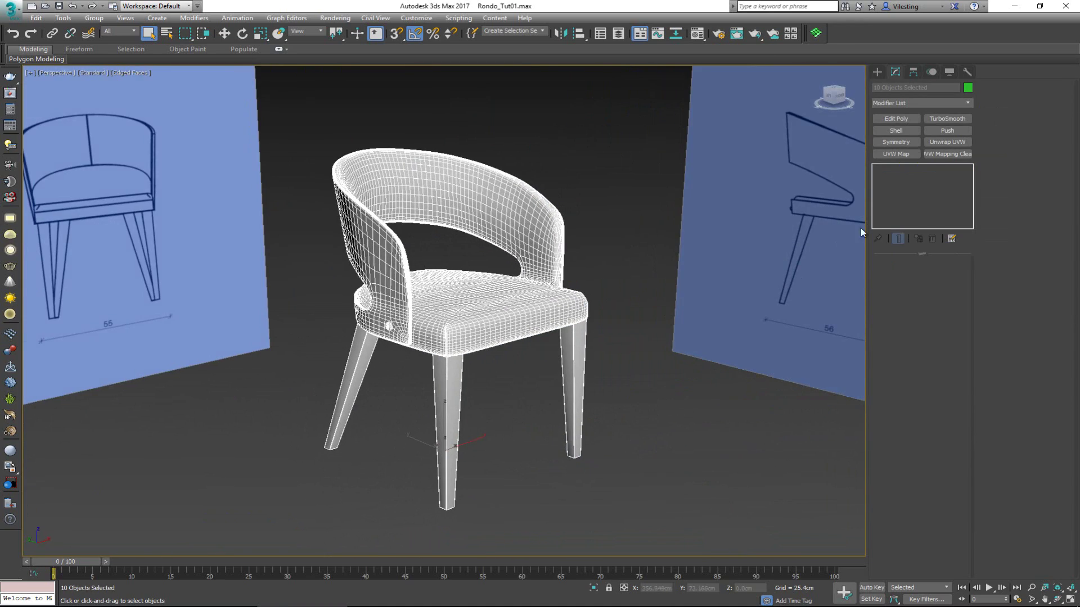
pyautogui.click(948, 143)
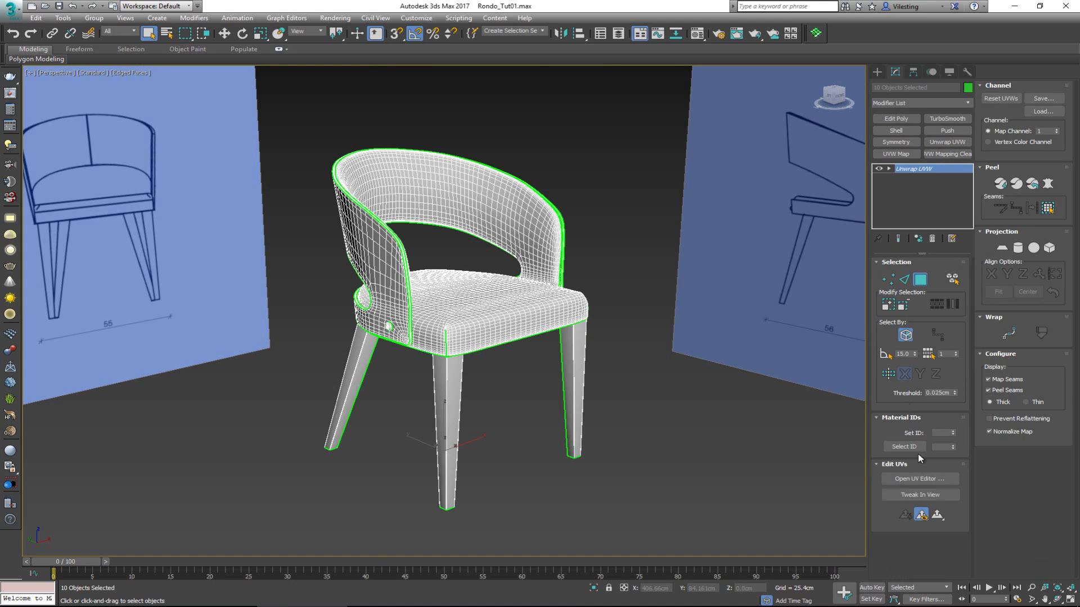
# - Check the chair's packed island layout in the UV editor and close the editor
pyautogui.click(923, 479)
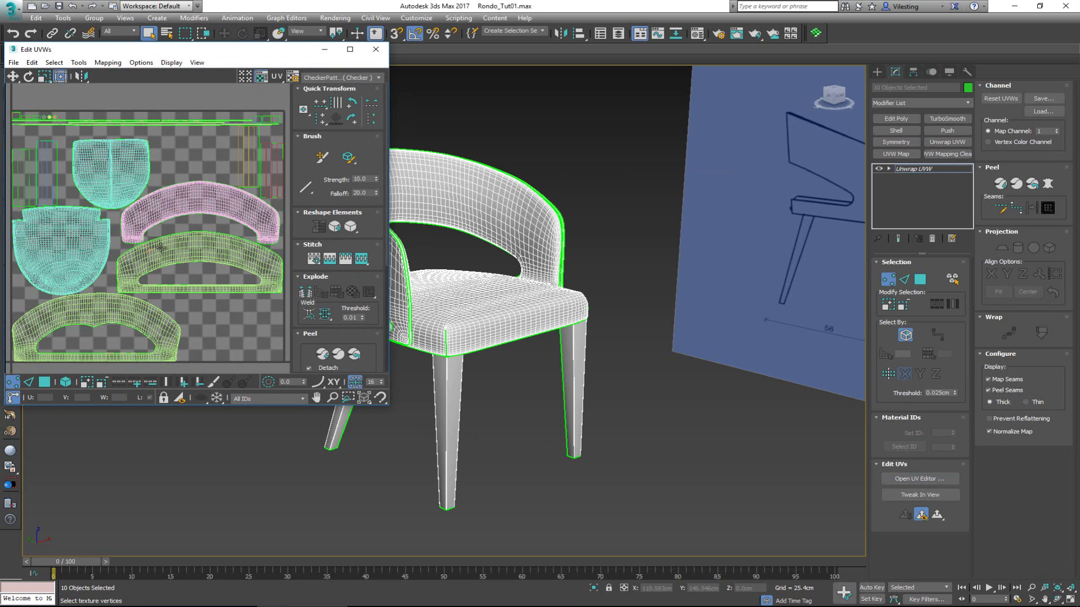
pyautogui.scroll(-5, 152, 238)
pyautogui.scroll(5, 161, 228)
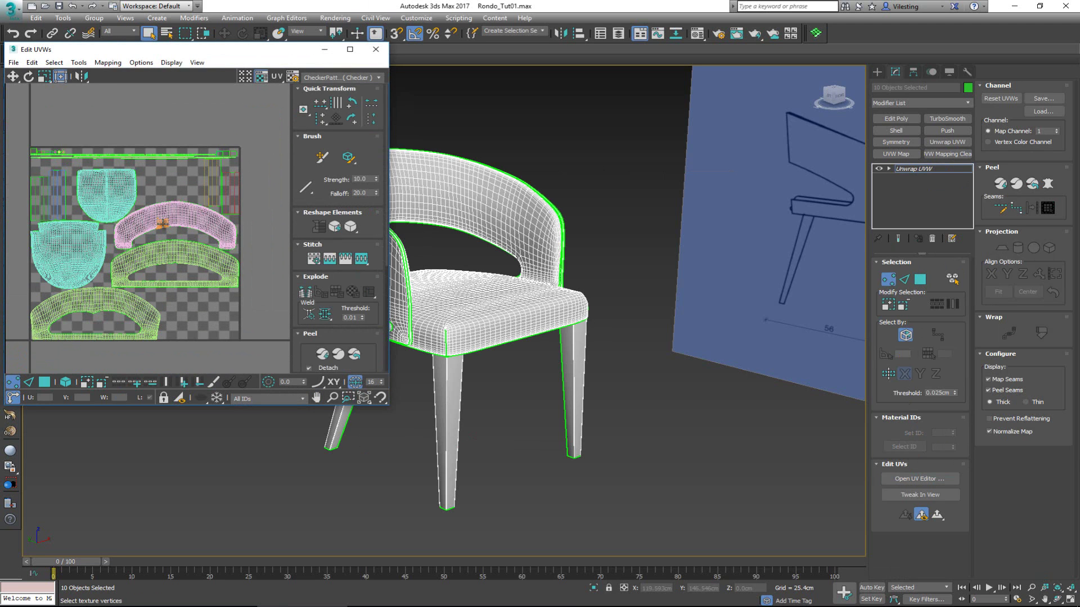
pyautogui.click(375, 49)
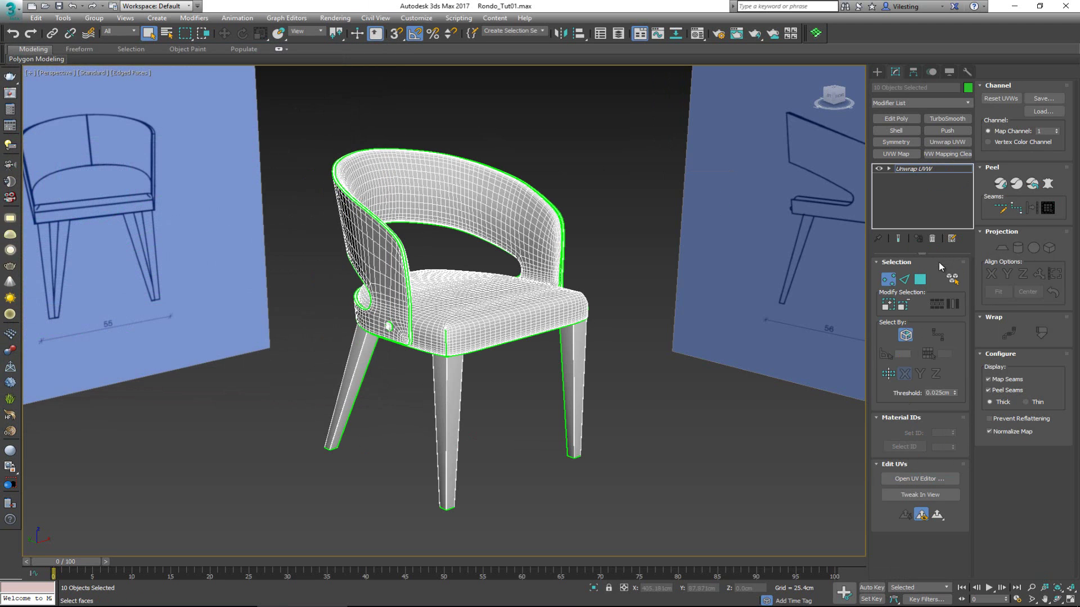
pyautogui.keyDown('alt'); pyautogui.moveTo(503, 194); pyautogui.dragTo(513, 185, button='middle'); pyautogui.keyUp('alt')
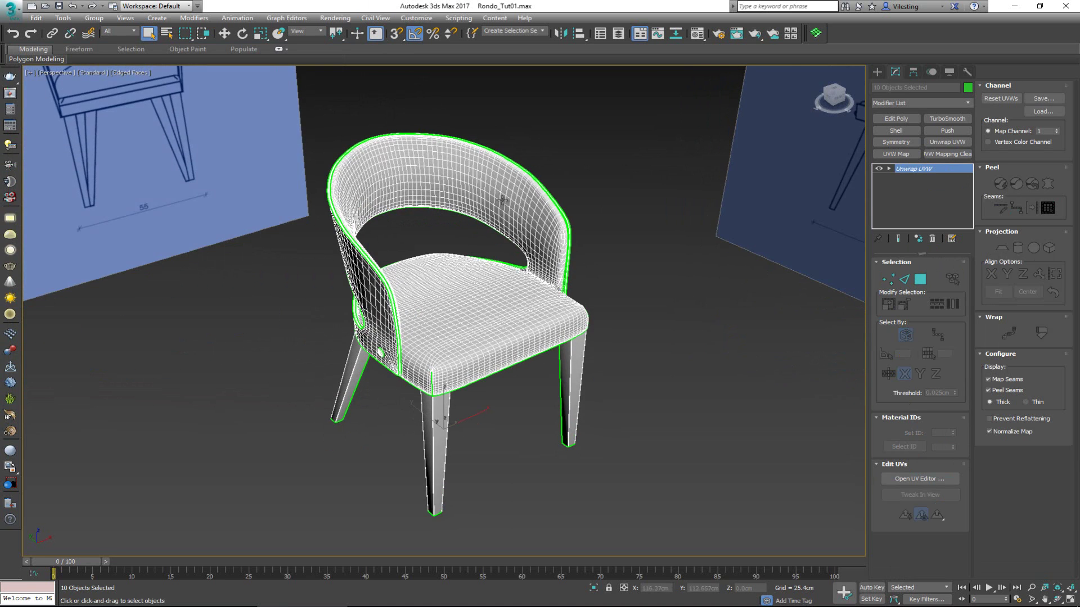
# - Reselect all chair parts and assign the unused dark grey Material #24 to them
pyautogui.click(557, 163)
pyautogui.scroll(-5, 556, 166)
pyautogui.moveTo(451, 125); pyautogui.dragTo(577, 313)
pyautogui.press('z')
pyautogui.press('m')
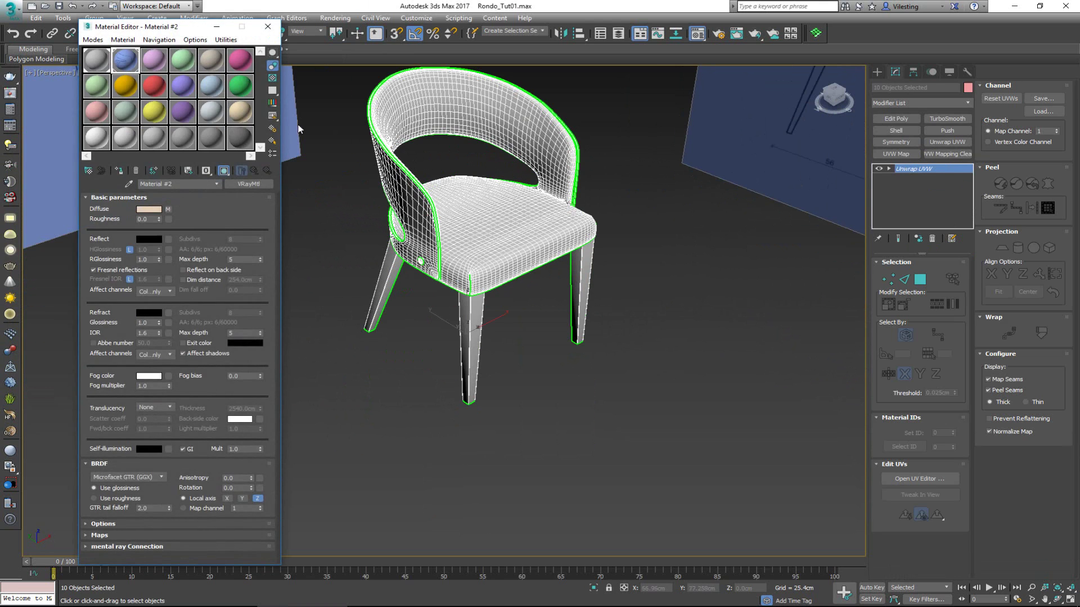
pyautogui.click(243, 141)
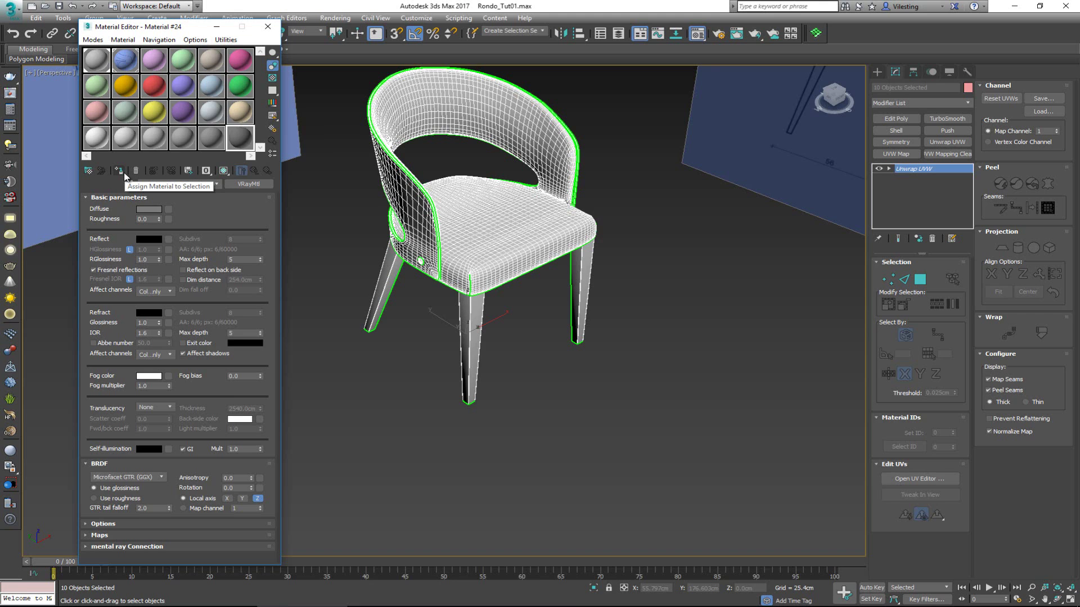
pyautogui.click(120, 171)
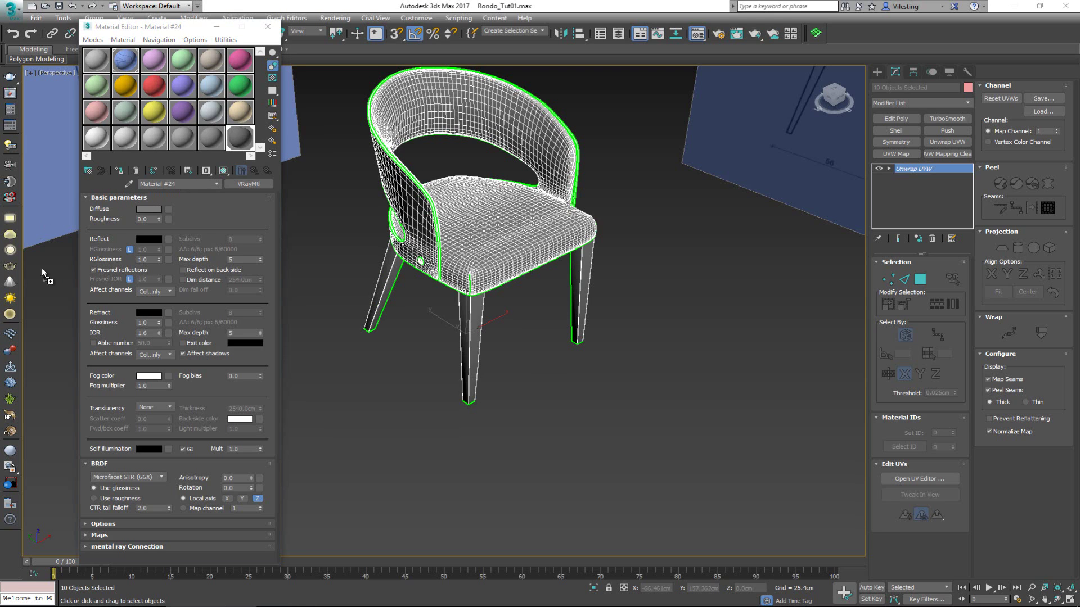
# - Load the numbered checker image as Material #24's diffuse map, show it in the viewport and deselect the chair
pyautogui.moveTo(46, 272); pyautogui.dragTo(170, 209)
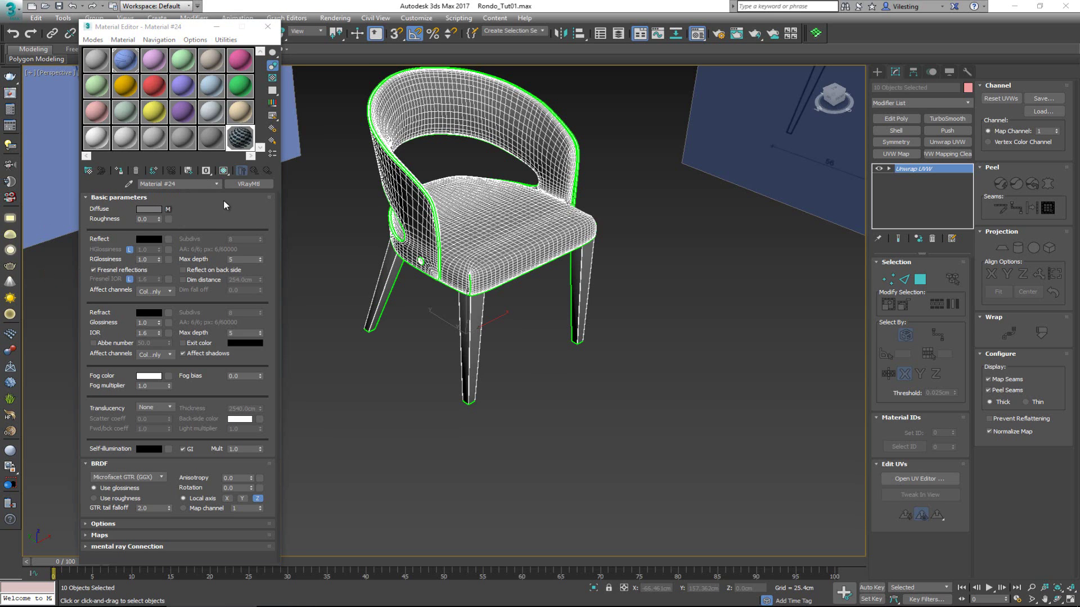
pyautogui.click(223, 170)
pyautogui.click(546, 369)
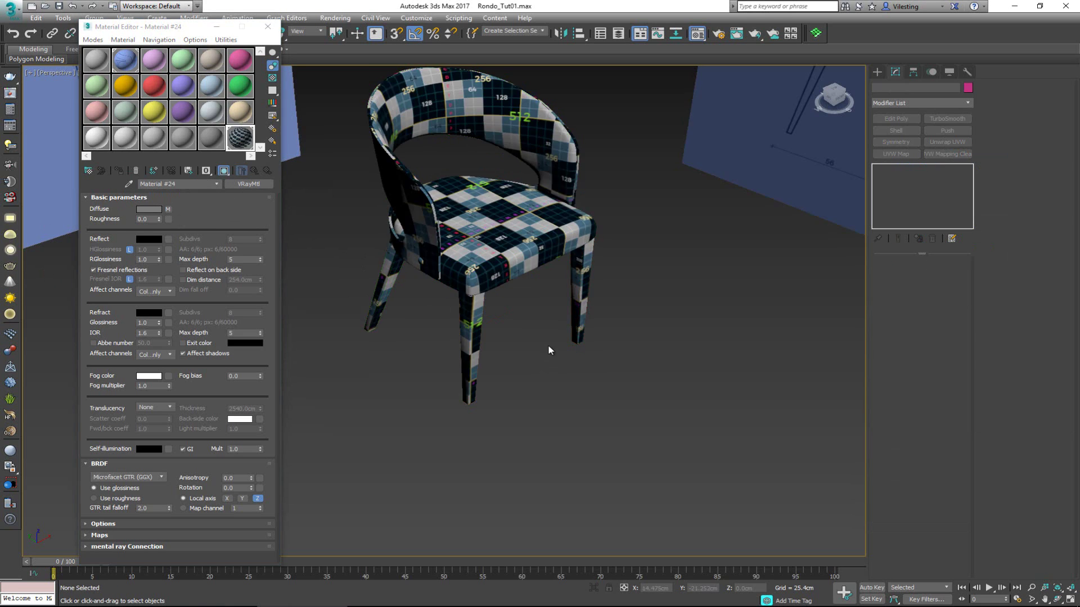
# - Close the material editor and examine the checker pattern on the backrest, seat and legs for distortion
pyautogui.keyDown('alt'); pyautogui.moveTo(549, 349); pyautogui.dragTo(526, 308, button='middle'); pyautogui.keyUp('alt')
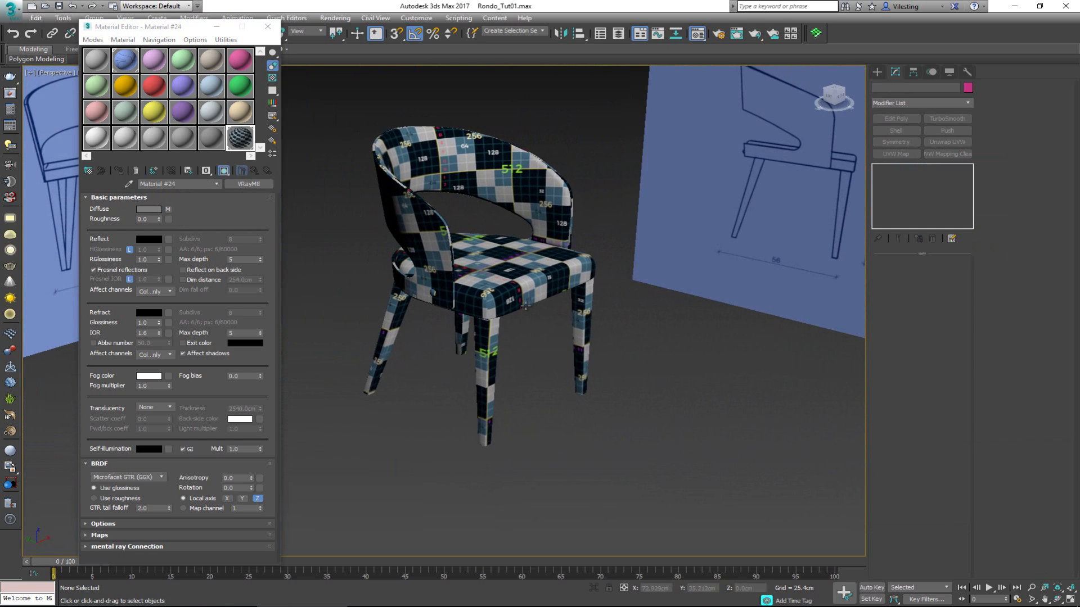
pyautogui.moveTo(272, 26); pyautogui.dragTo(272, 29)
pyautogui.moveTo(442, 255); pyautogui.dragTo(411, 309, button='middle')
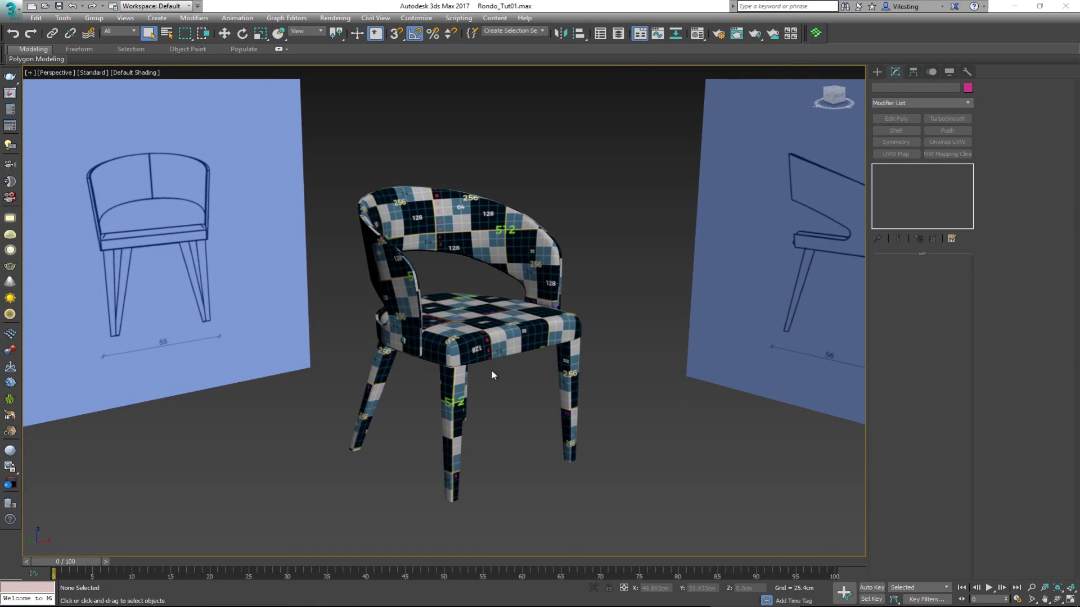
pyautogui.moveTo(481, 343)
pyautogui.keyDown('alt'); pyautogui.mouseDown(button='middle')
pyautogui.moveTo(494, 388)
pyautogui.moveTo(487, 348)
pyautogui.moveTo(450, 354)
pyautogui.moveTo(475, 348)
pyautogui.moveTo(468, 338)
pyautogui.mouseUp(button='middle'); pyautogui.keyUp('alt')
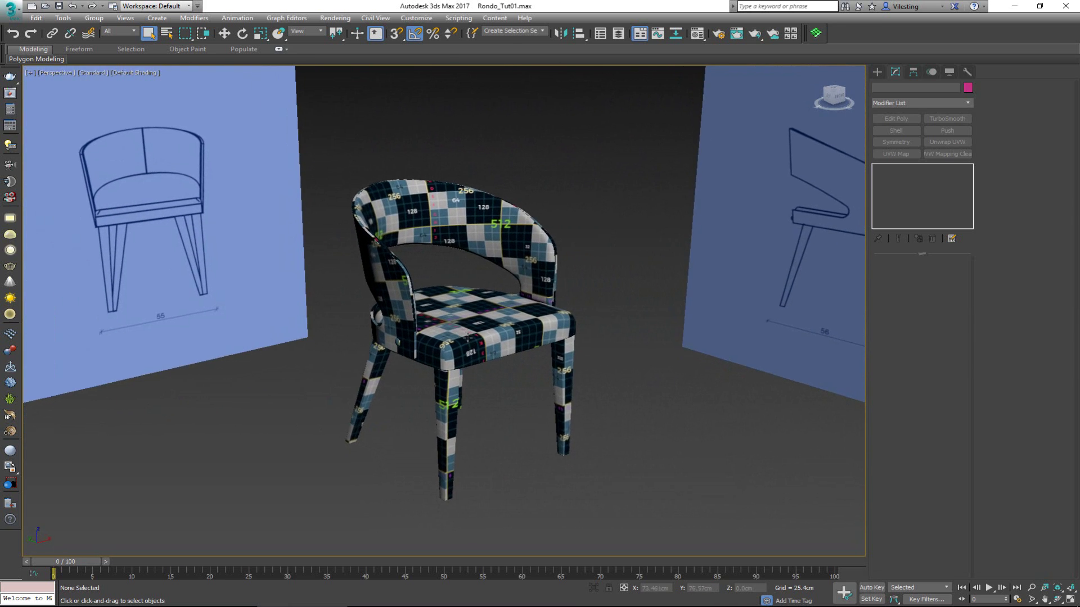